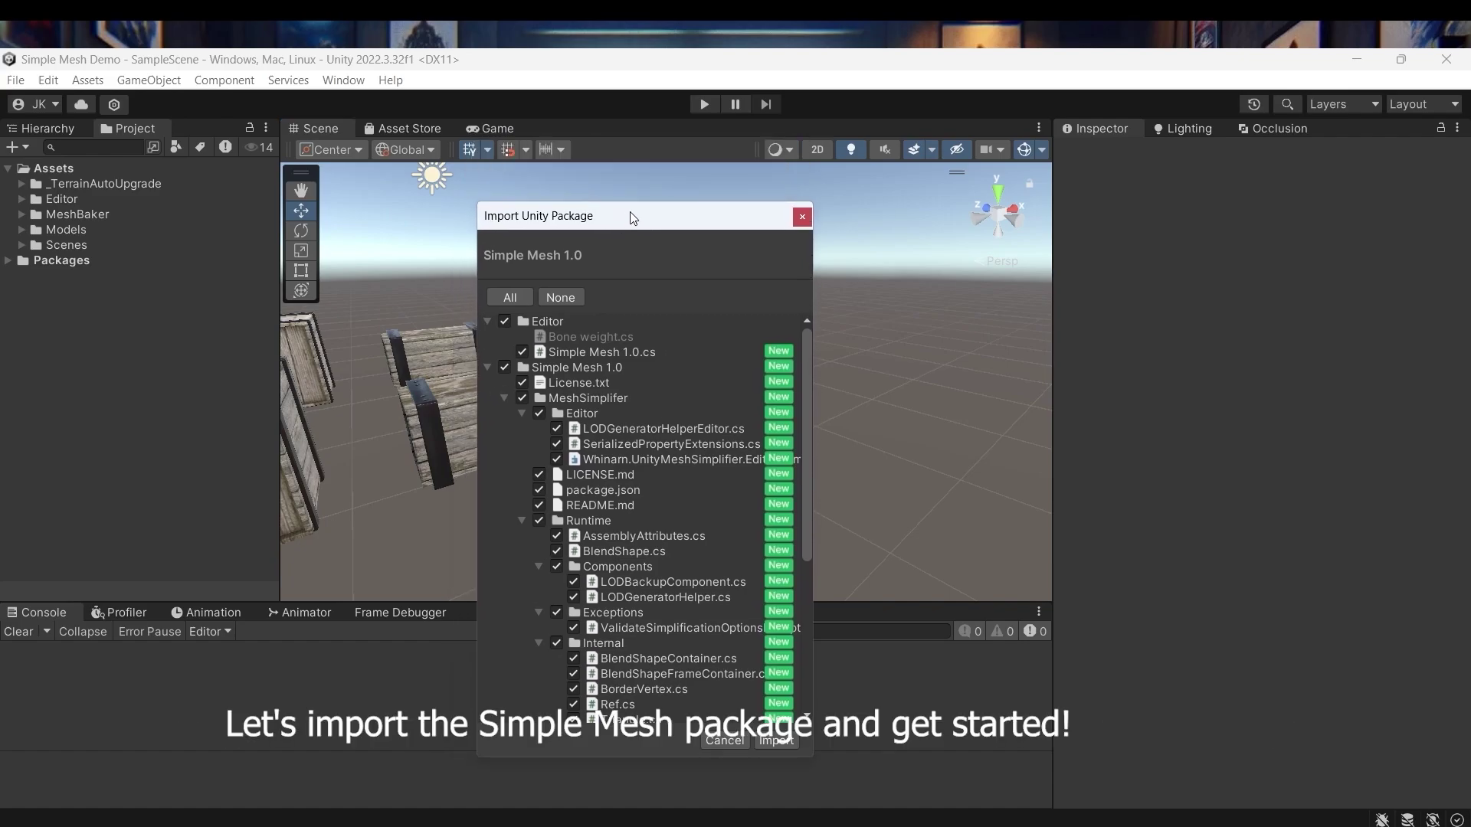
Step: Import every file of the Simple Mesh 1.0 package into the project
left_click(789, 742)
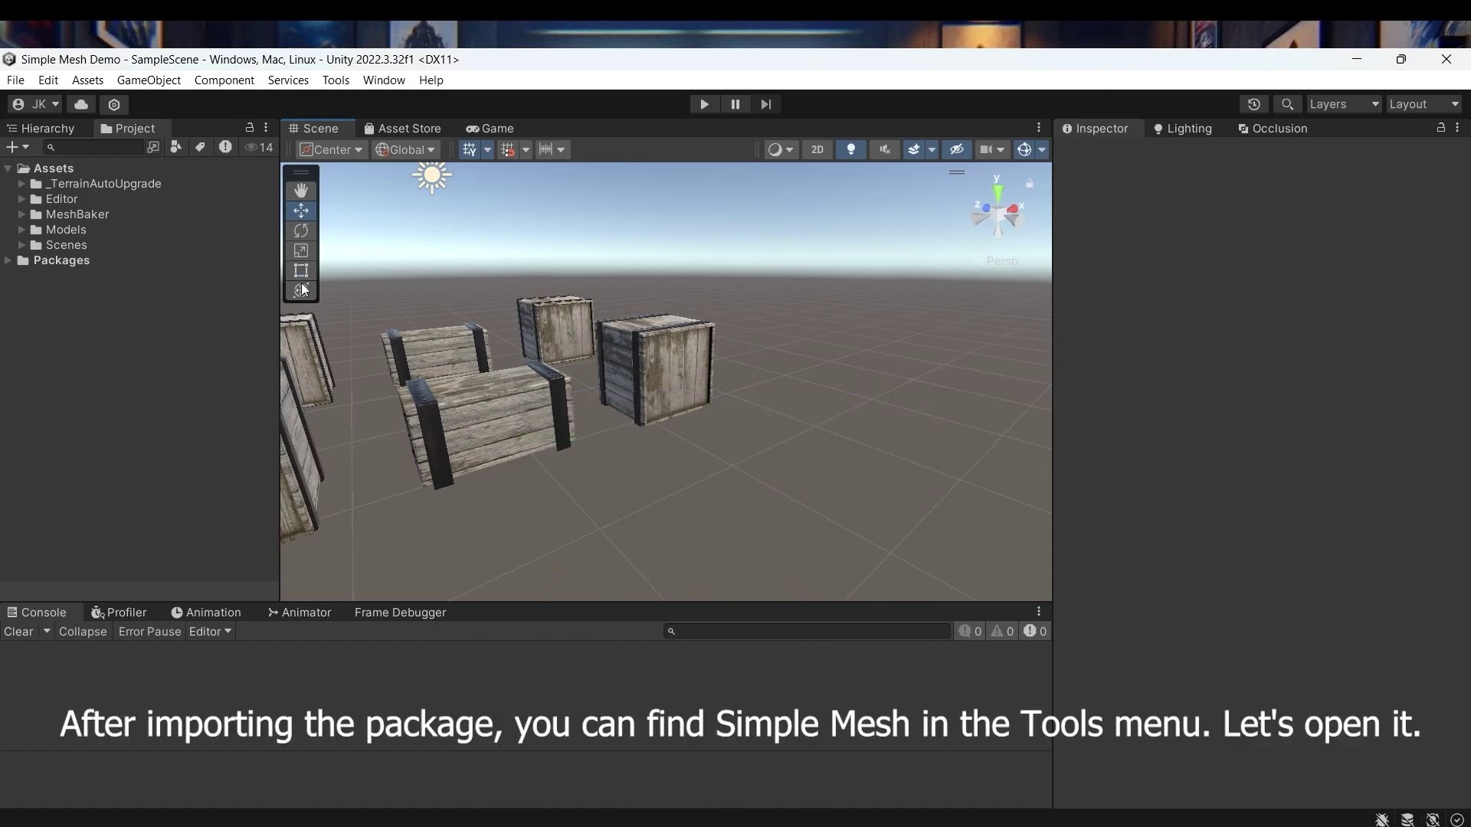
Step: Open the Simple Mesh 1.0 window from Tools, dock it right, and view across the crates
left_click(33, 130)
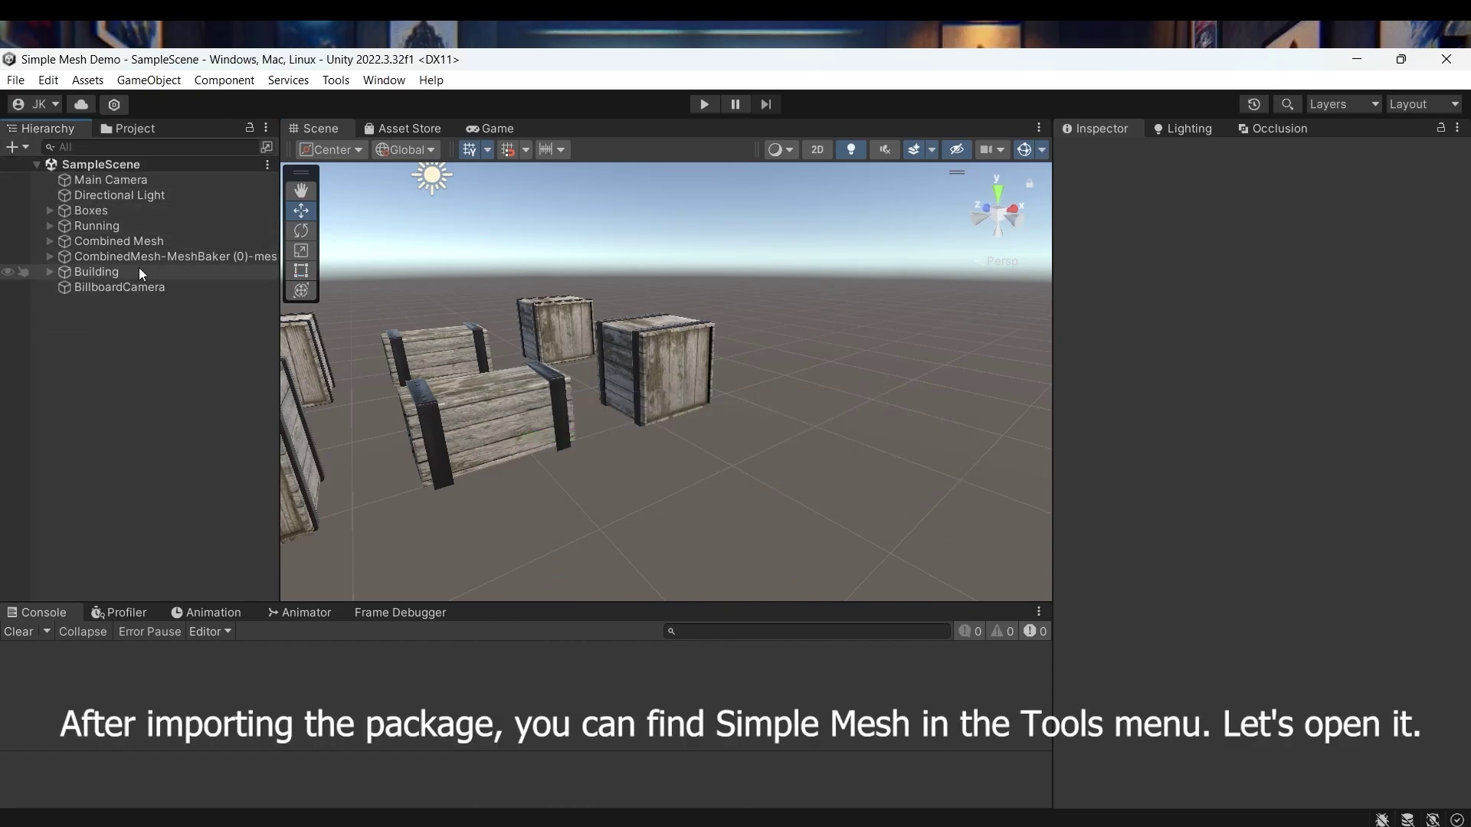
left_click(367, 80)
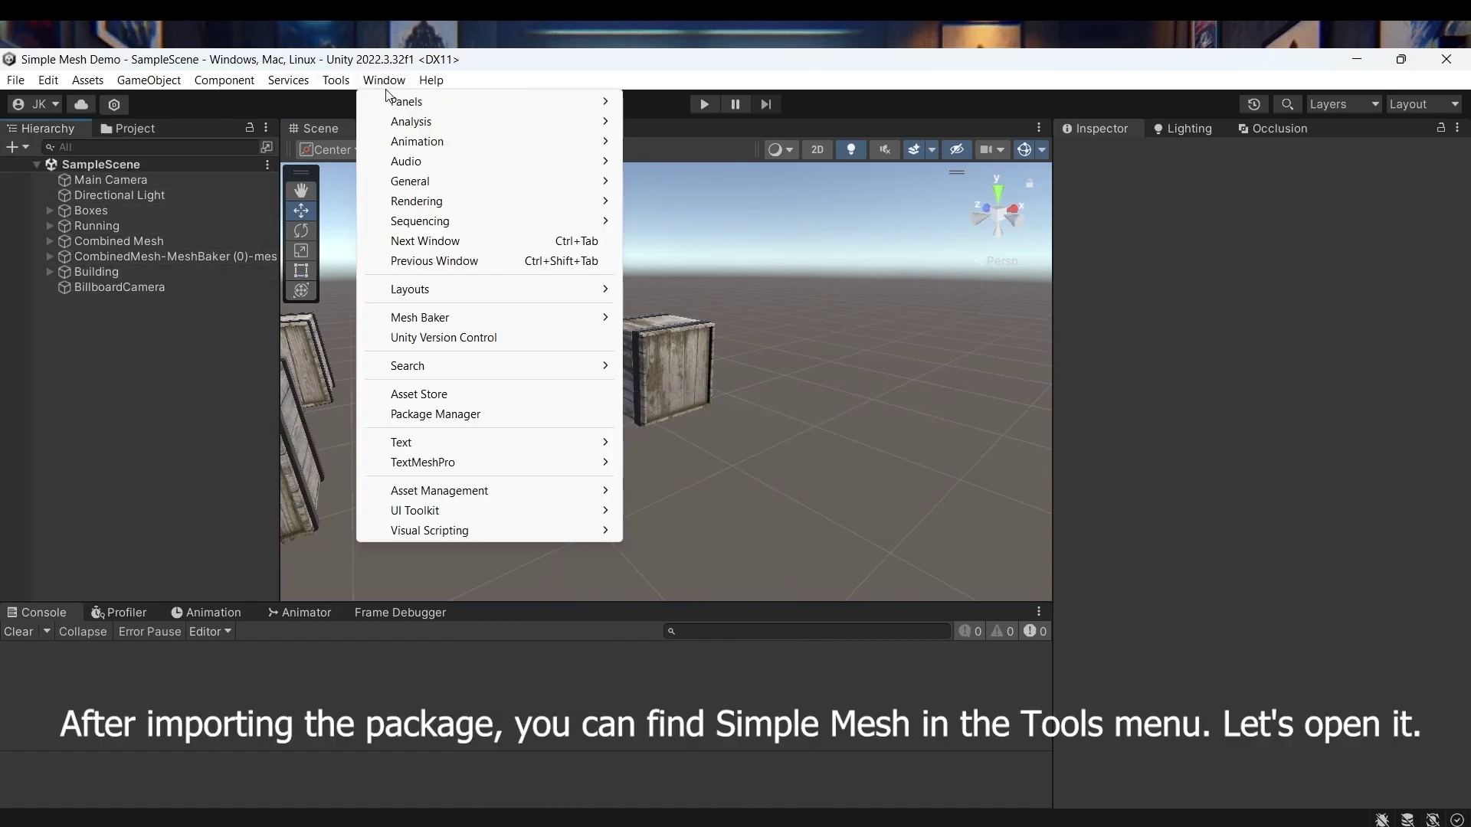
mouse_move(341, 82)
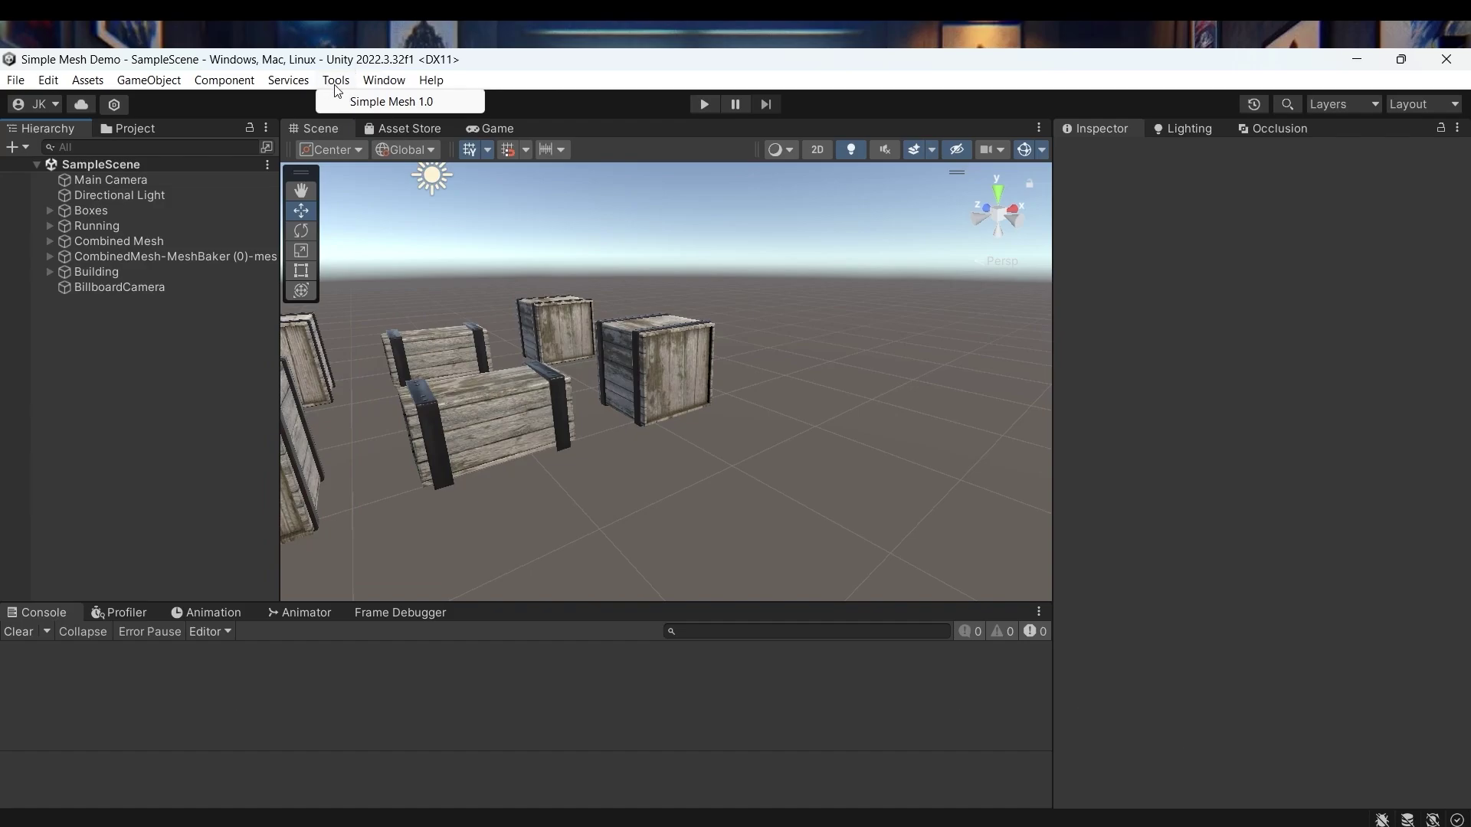
left_click(365, 100)
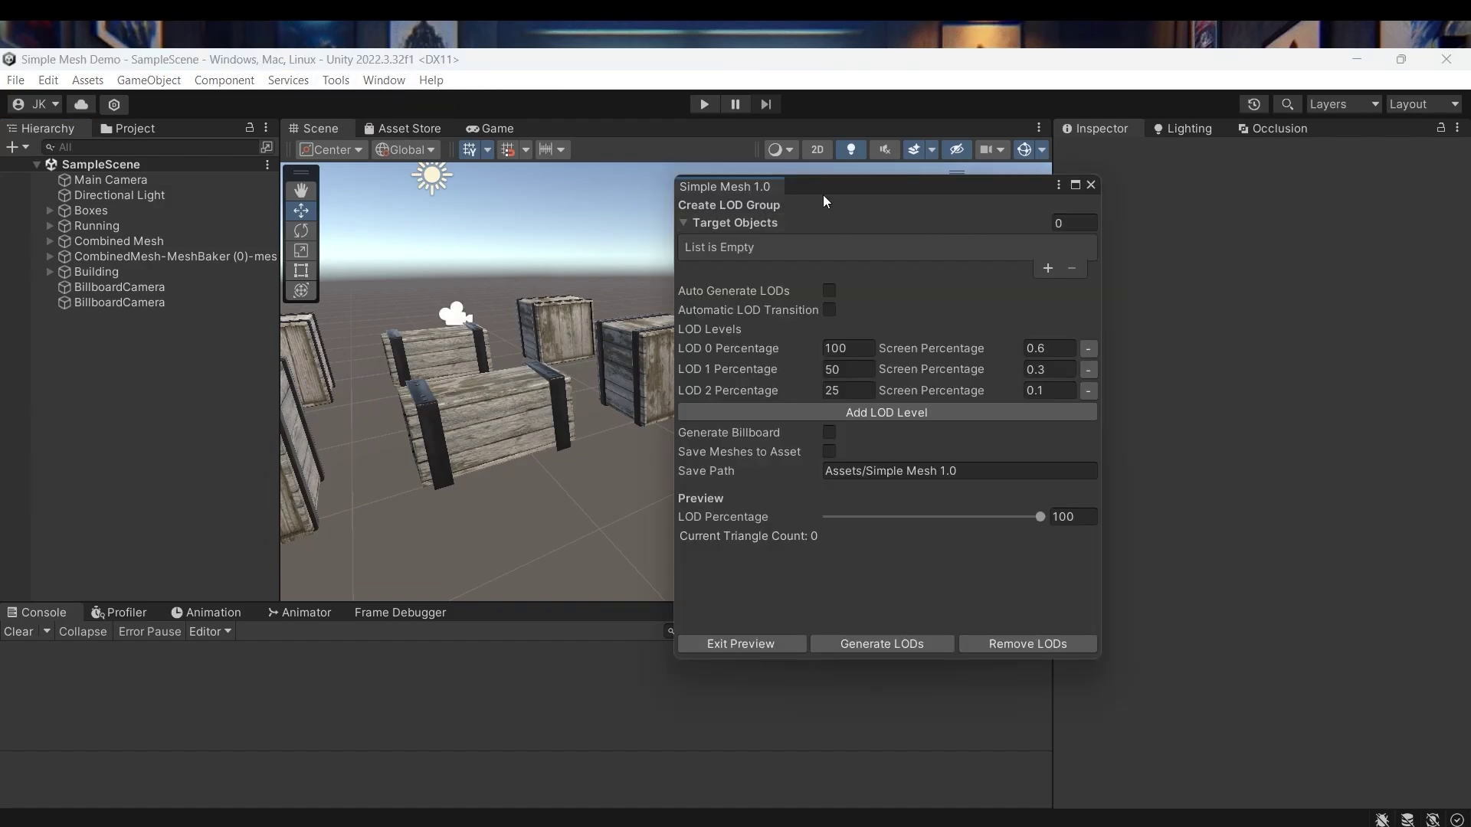
left_click_drag(793, 185, 1029, 180)
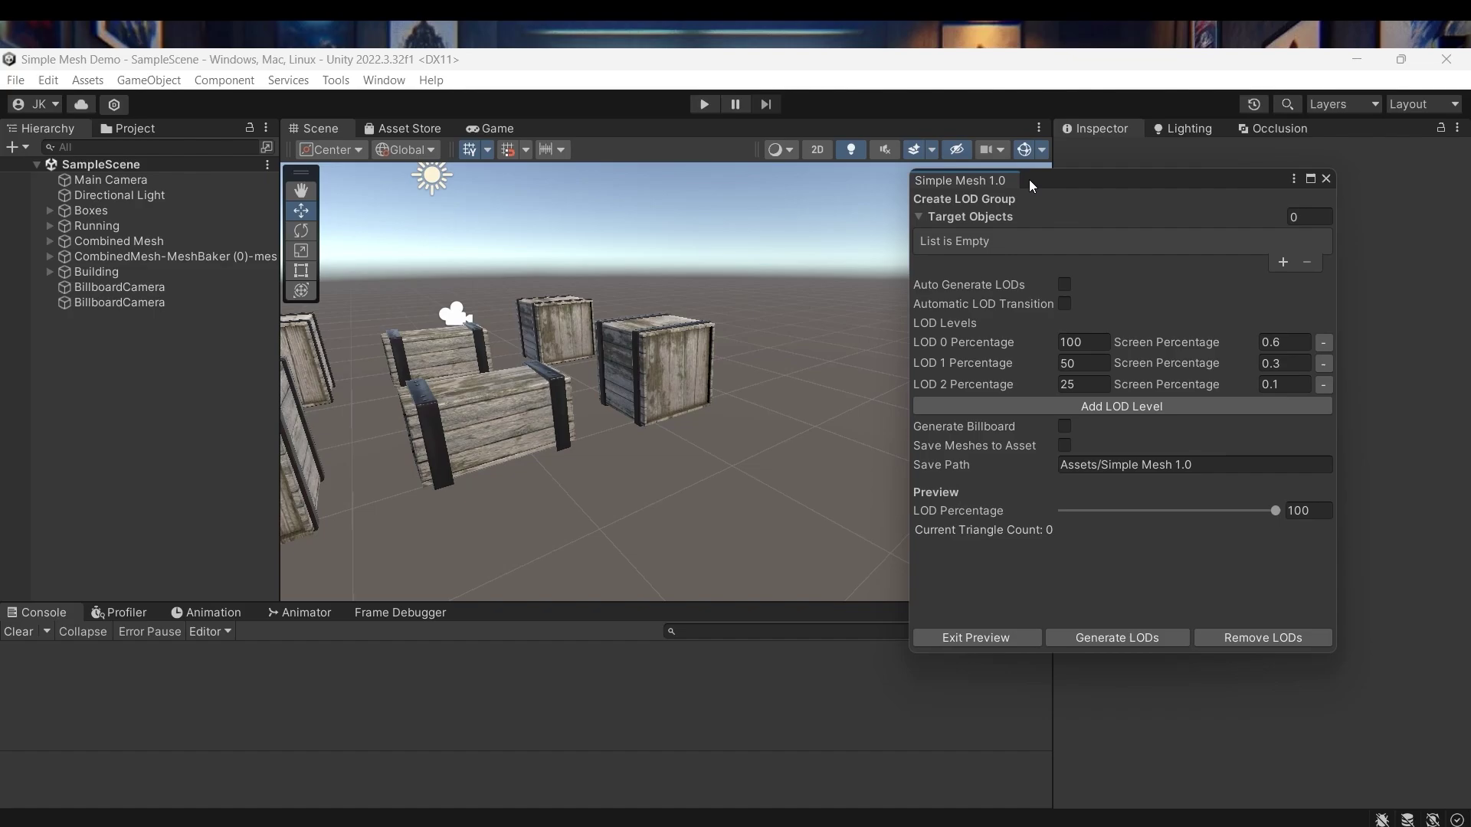
right_click_drag(478, 304, 619, 332)
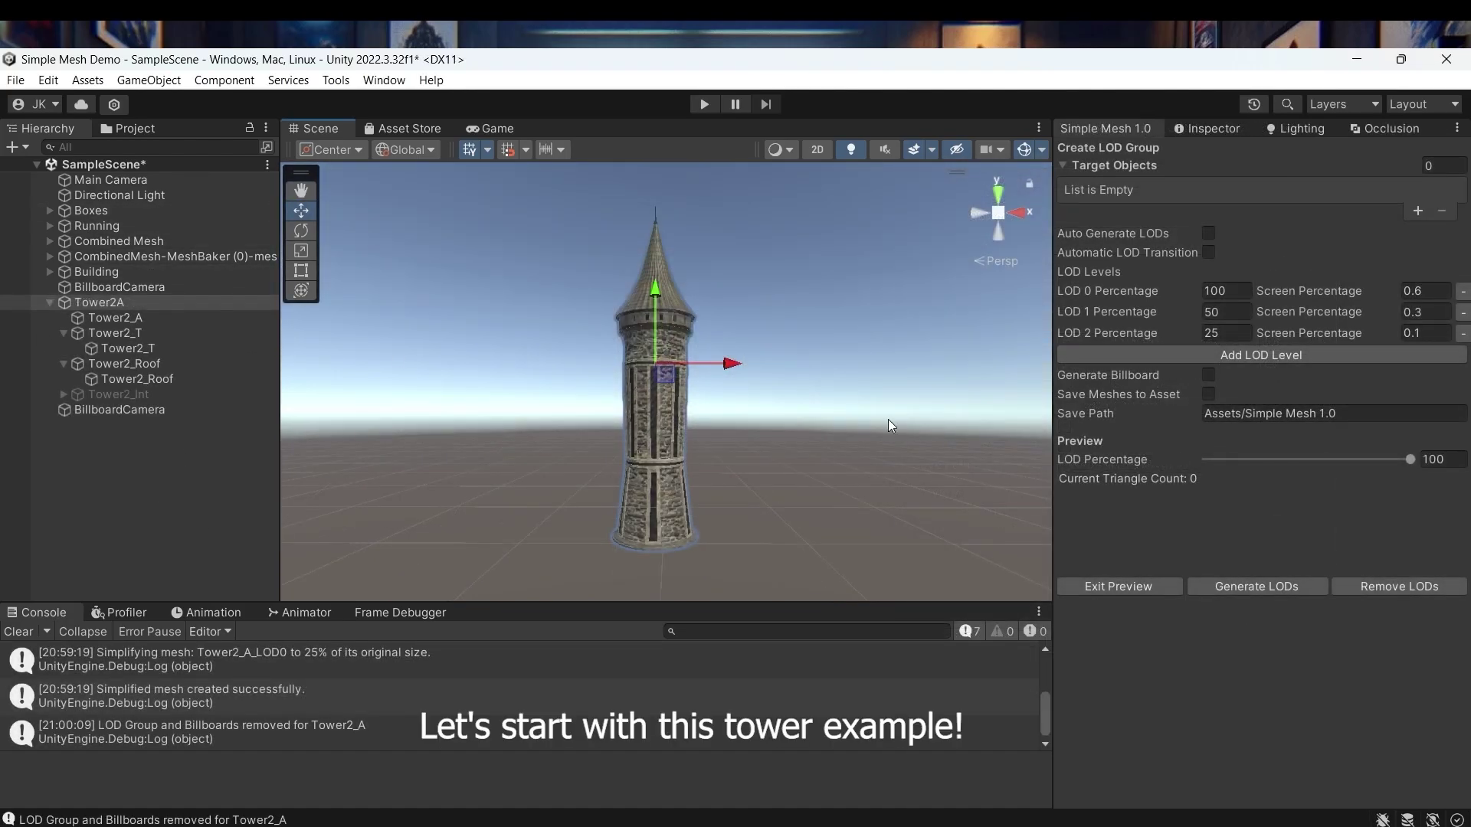
Step: Zoom onto Tower2A and select its parts Tower2_A, Tower2_T and Tower2_Roof in the Inspector
scroll(519, 328, "up", 3)
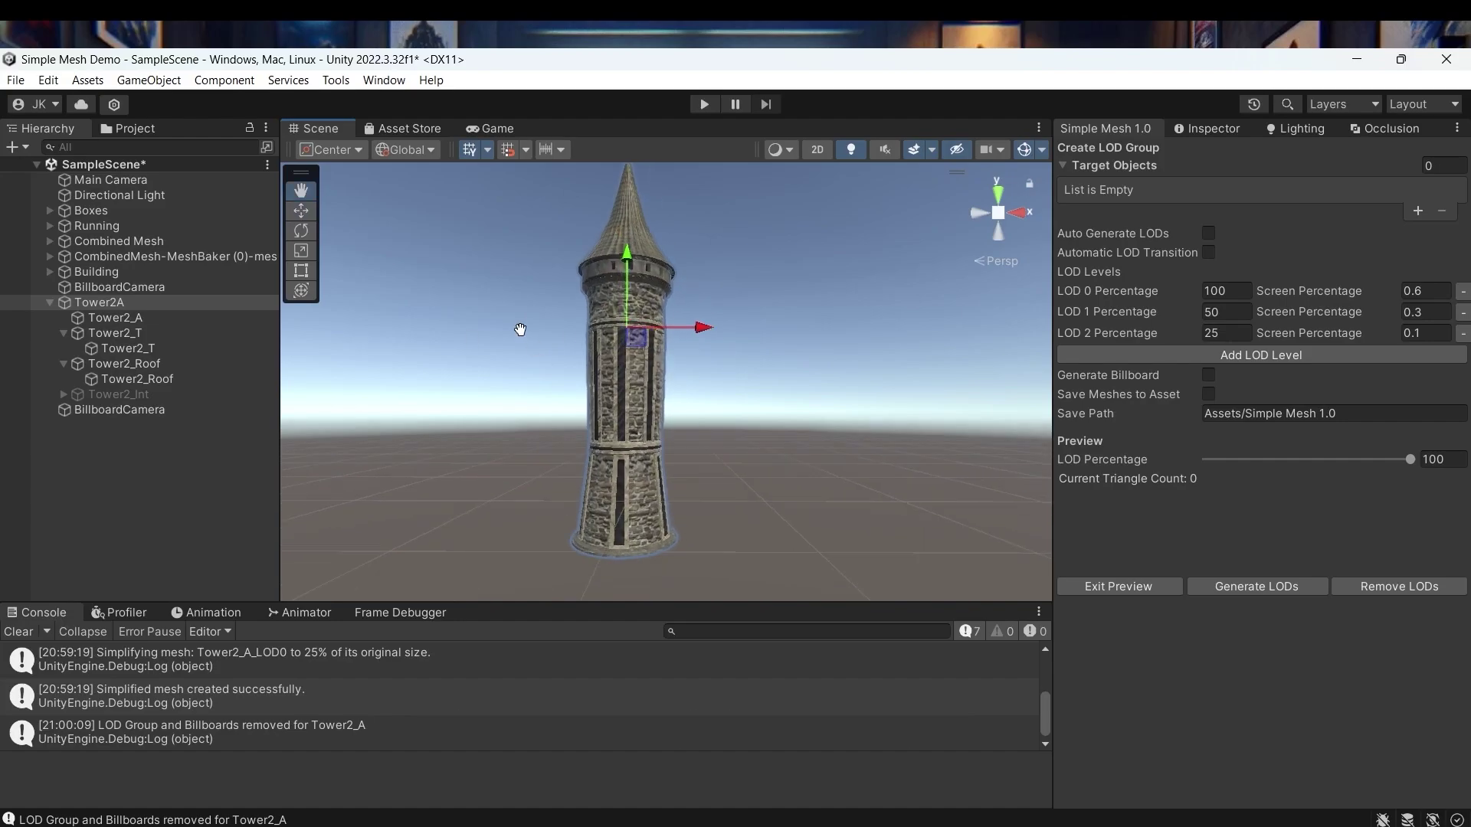
left_click(123, 320)
left_click(128, 348)
left_click(137, 378)
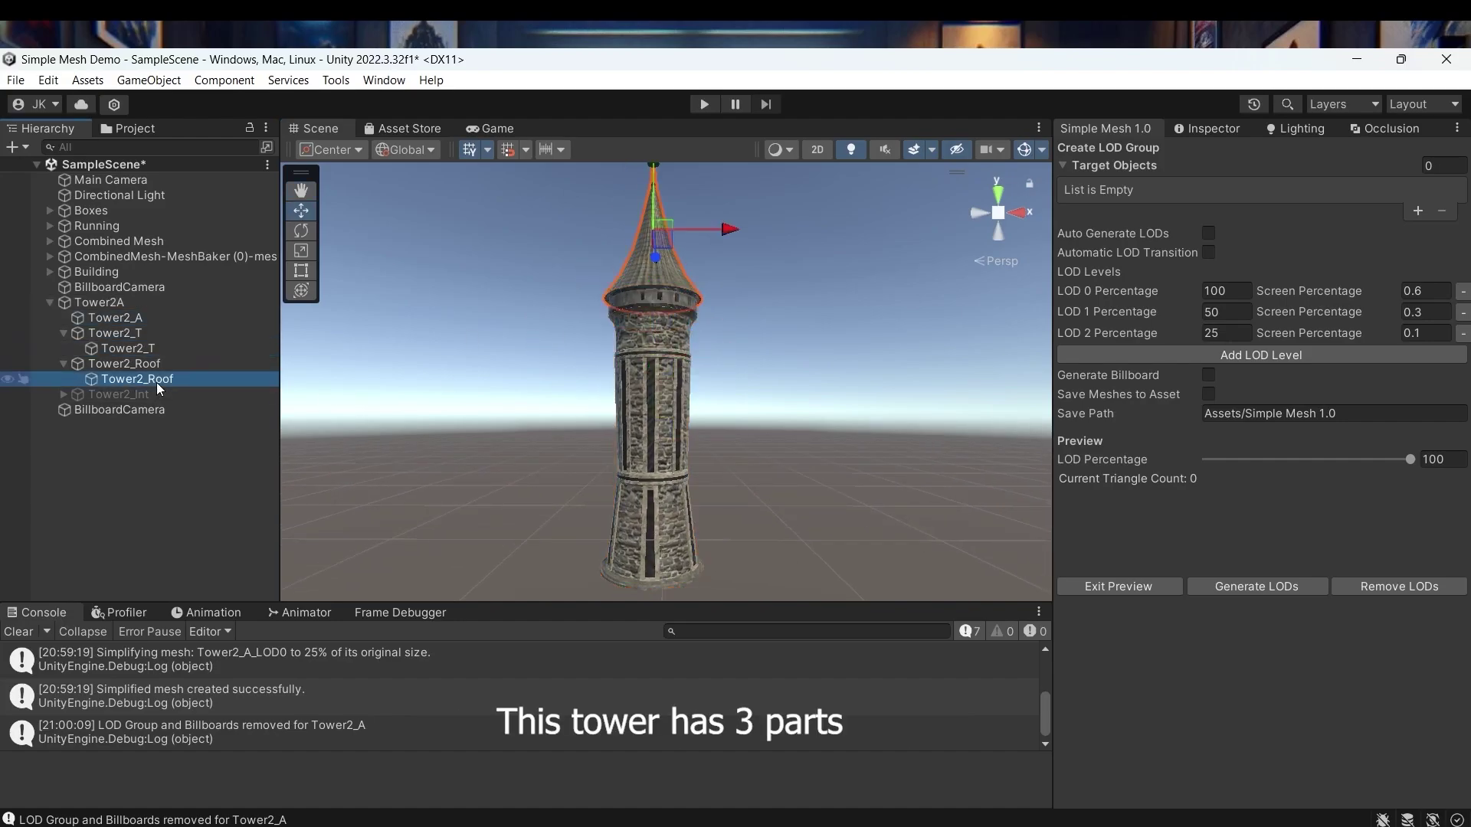
left_click(115, 317)
left_click(1208, 128)
Step: Review Tower2_Roof, Tower2_T, Tower2_A and parent Tower2A, then return to the Simple Mesh settings
key("Down")
key("Down")
key("Down")
key("Down")
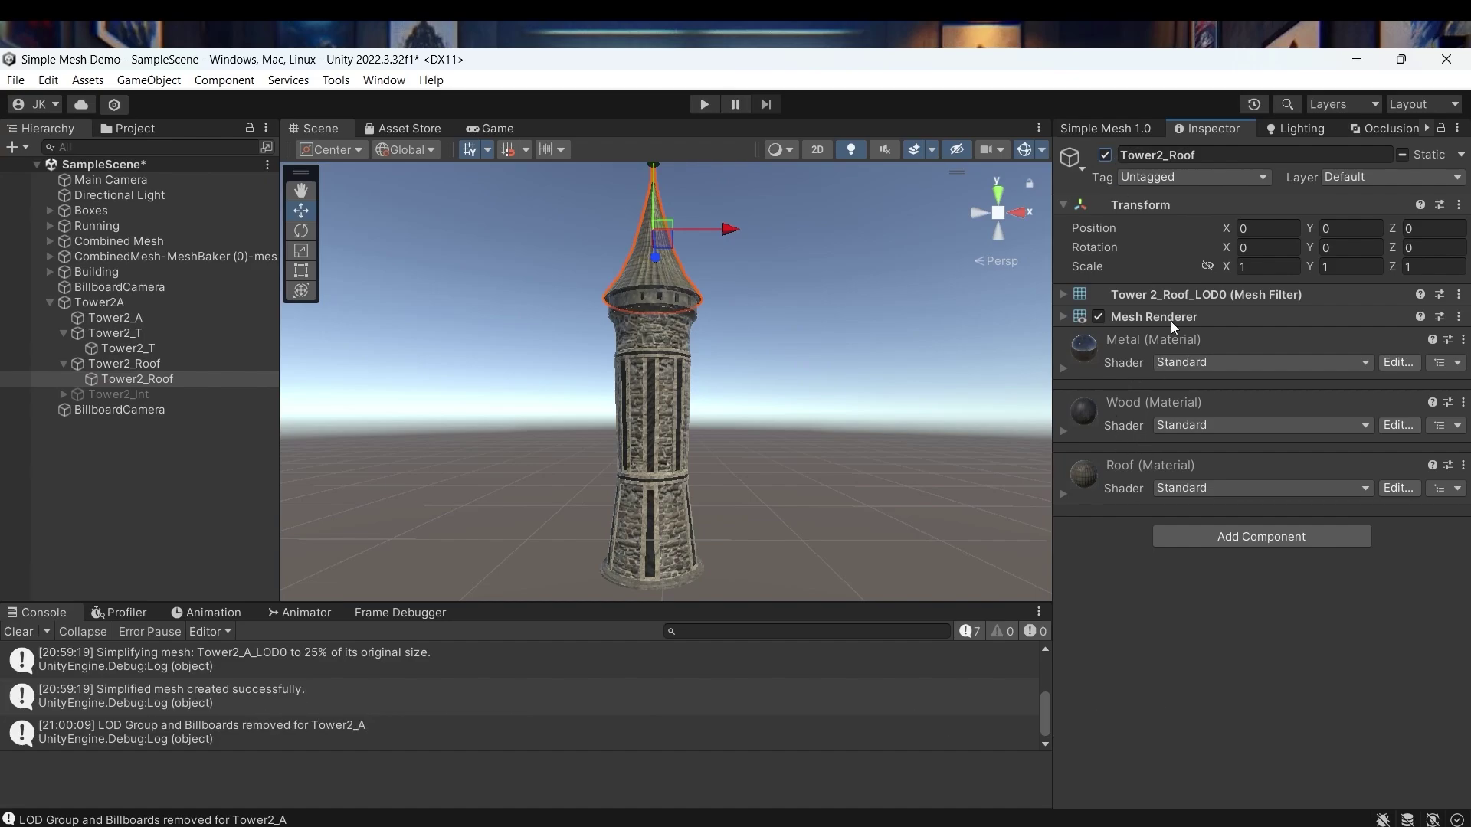
left_click(130, 348)
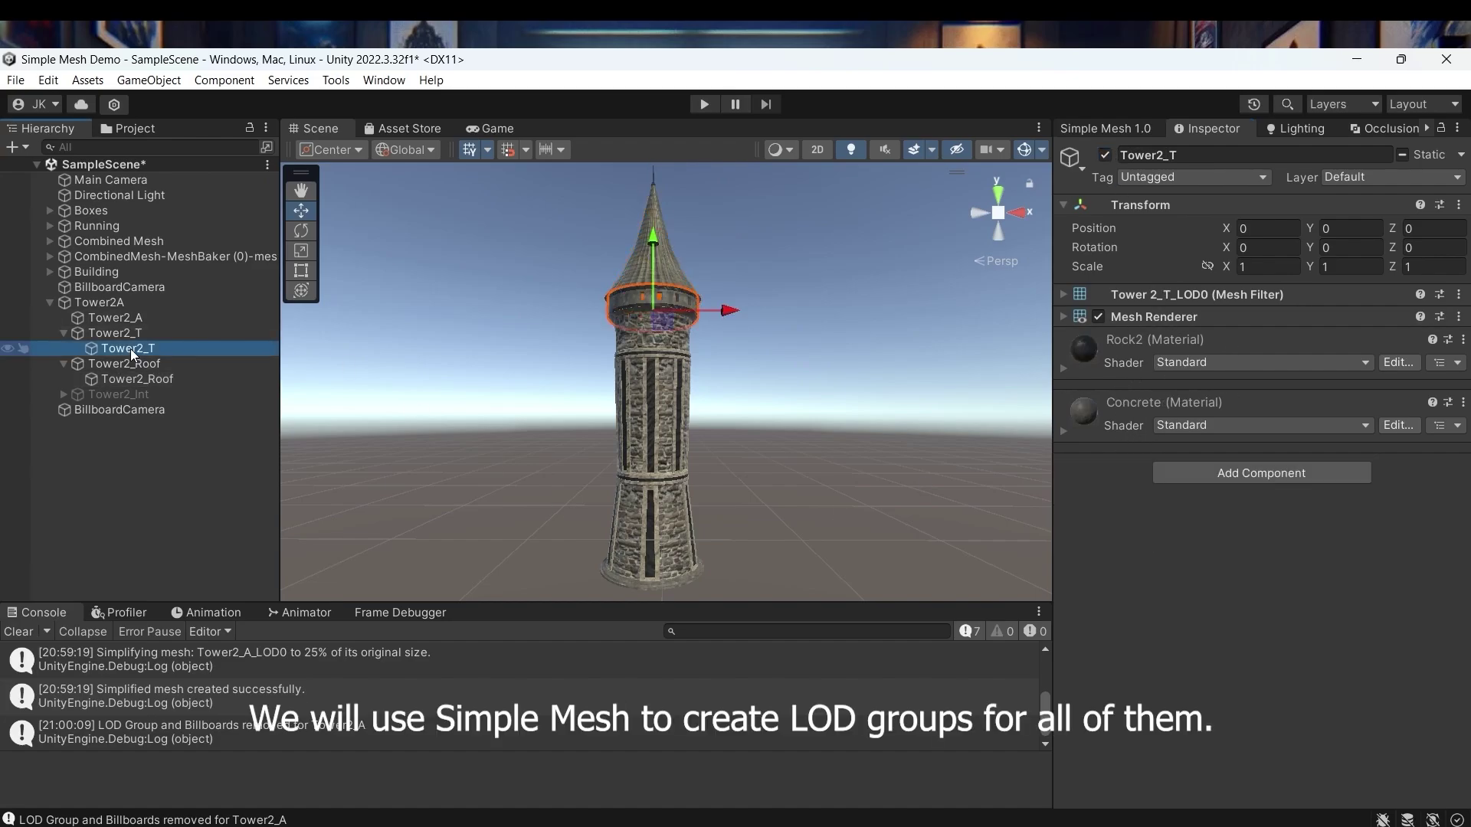
left_click(145, 319)
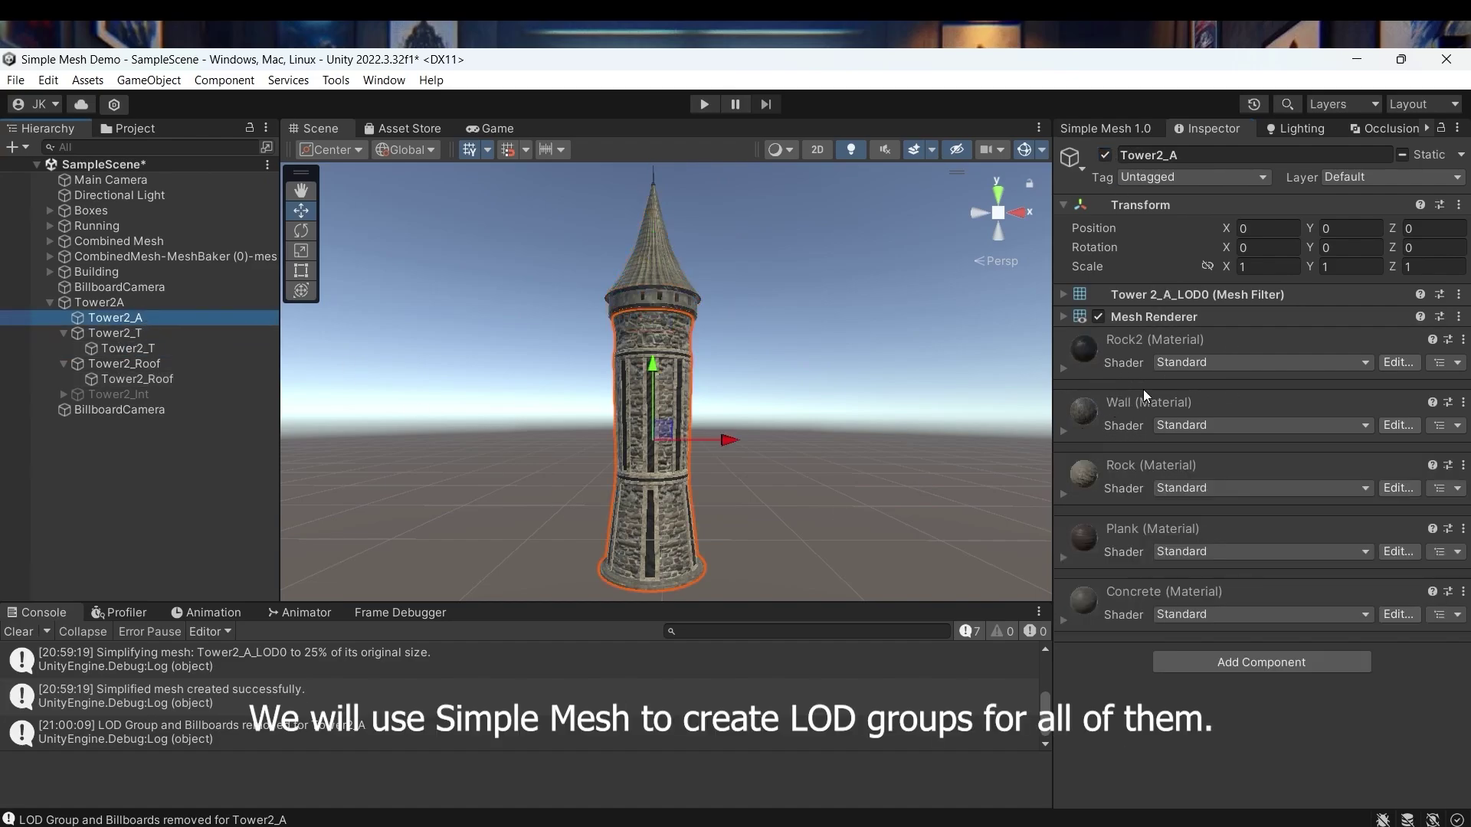
left_click(127, 302)
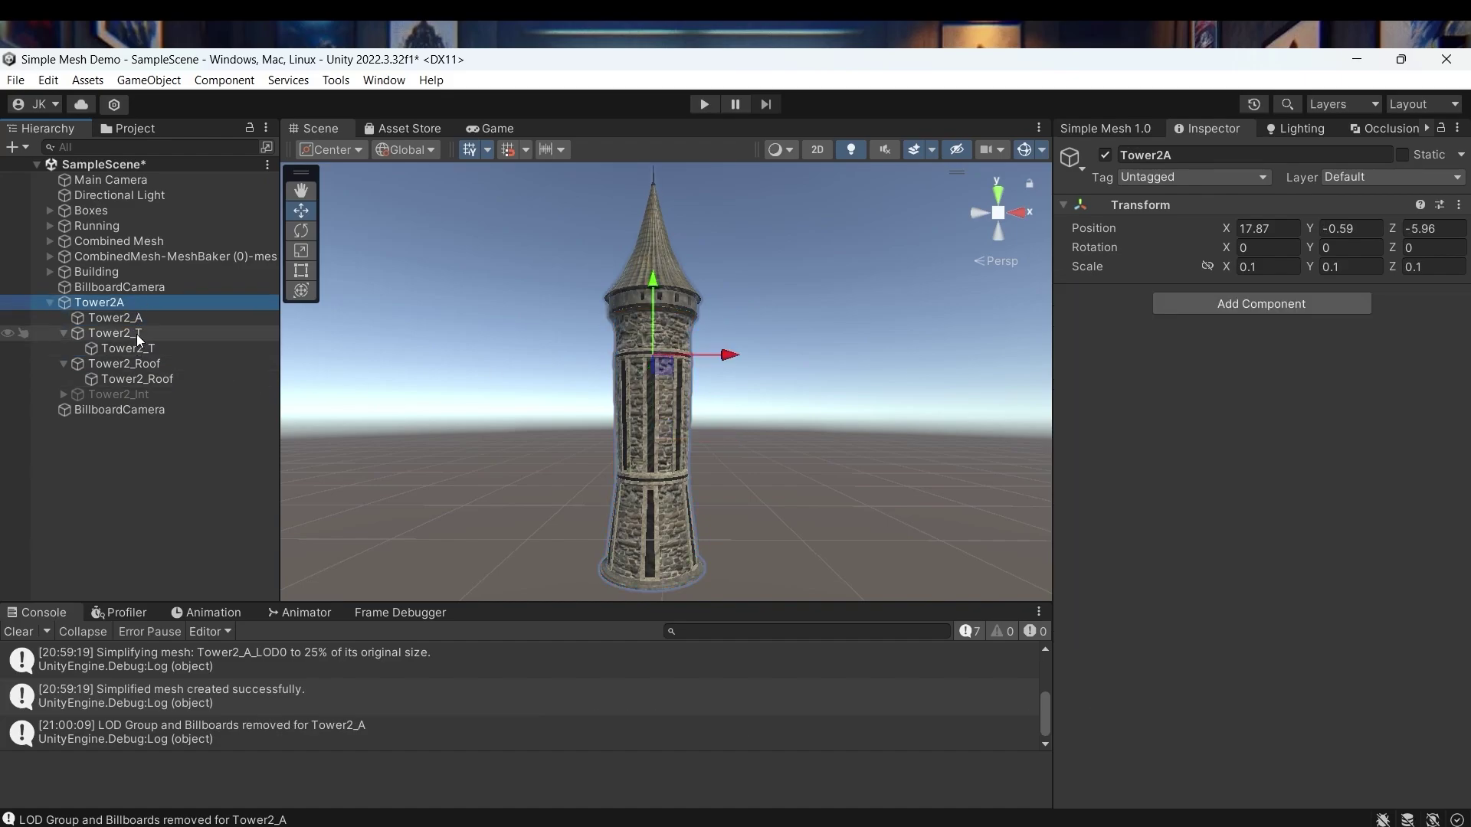
left_click(123, 317)
left_click(1135, 127)
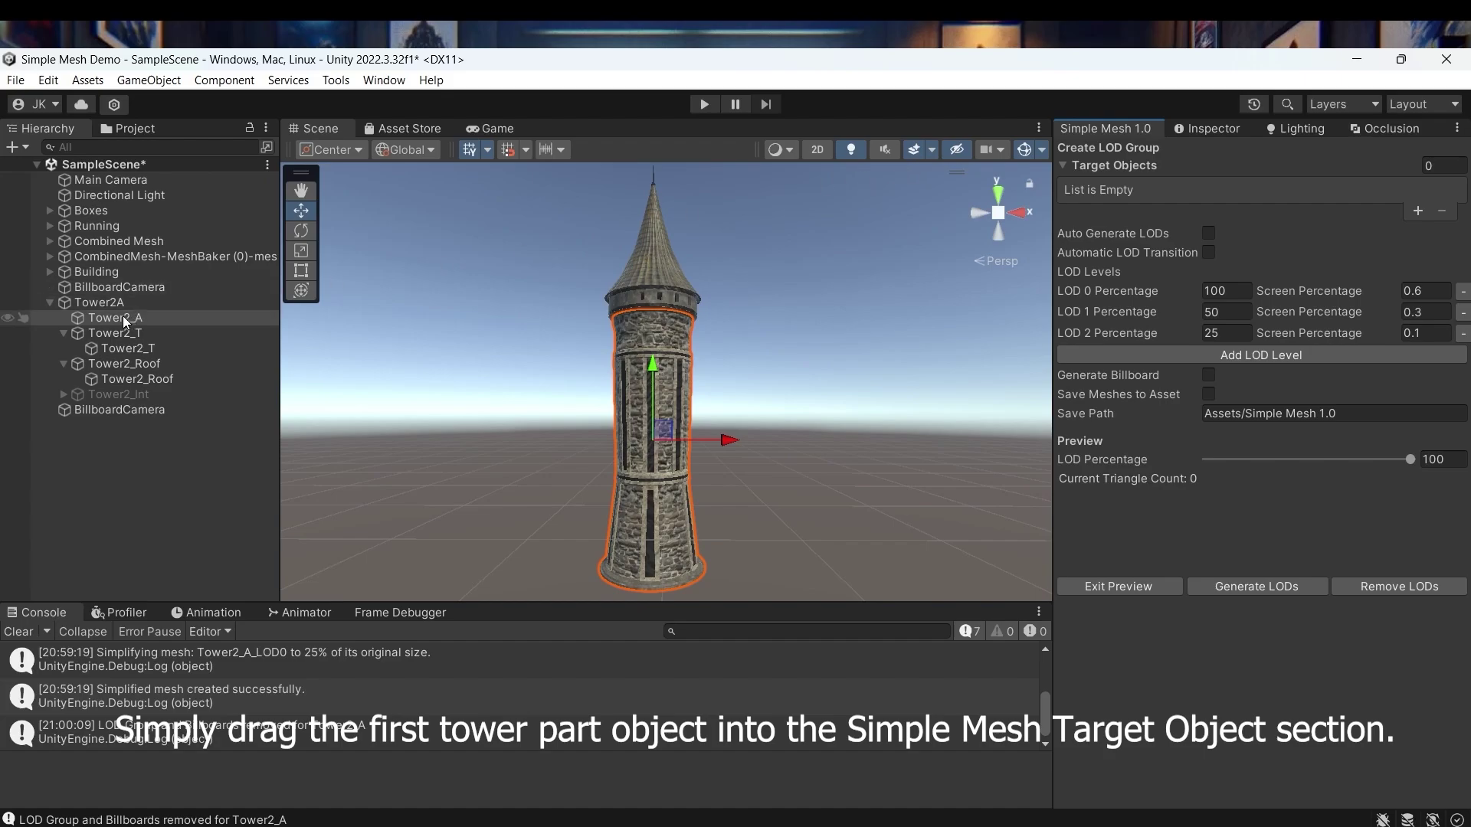
Step: Add Tower2_A as a Simple Mesh target and try LOD Percentage previews around 61% and 25%
left_click_drag(122, 317, 1193, 167)
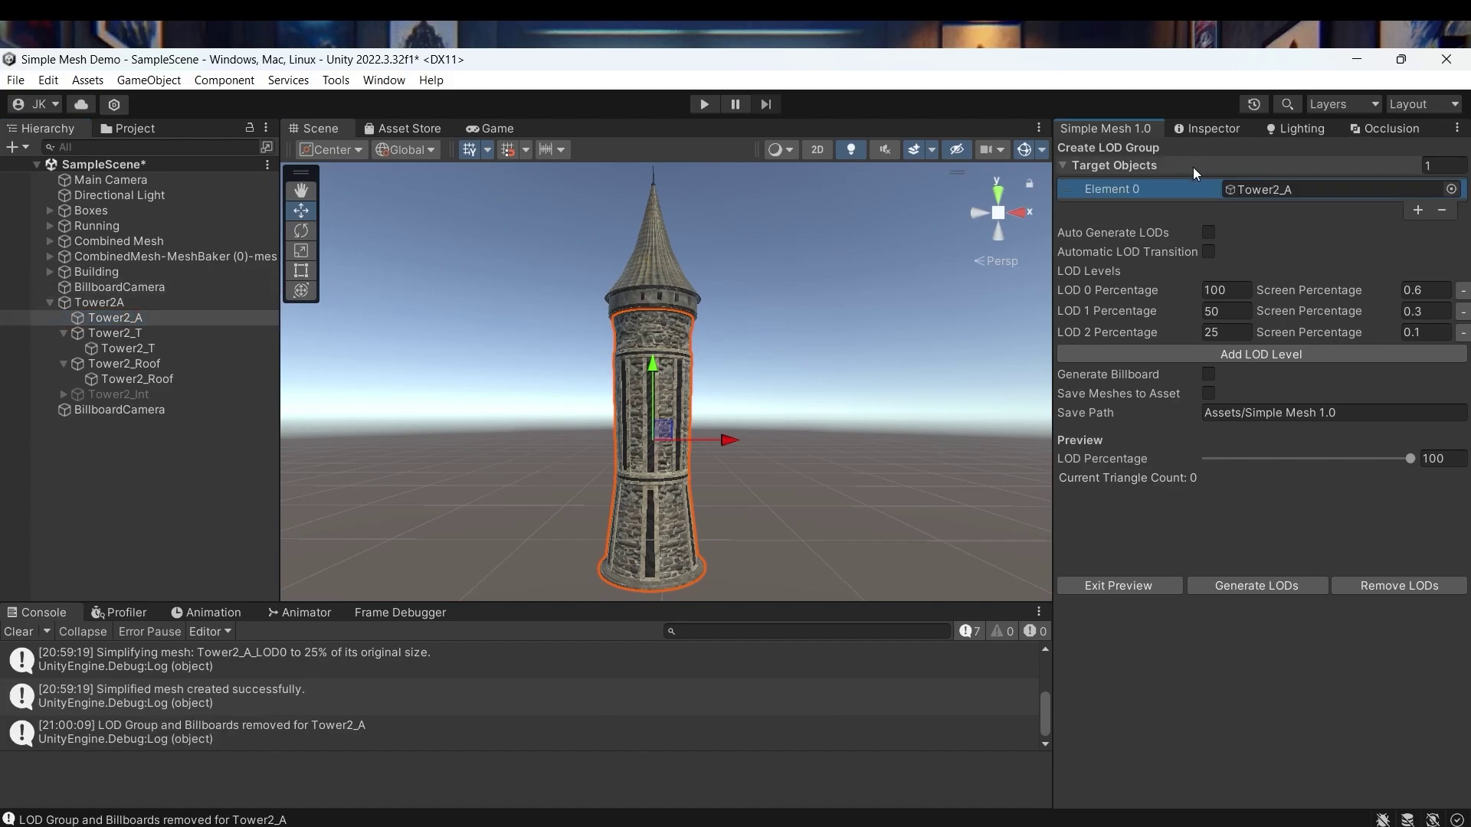
left_click(1064, 169)
double_click(1064, 169)
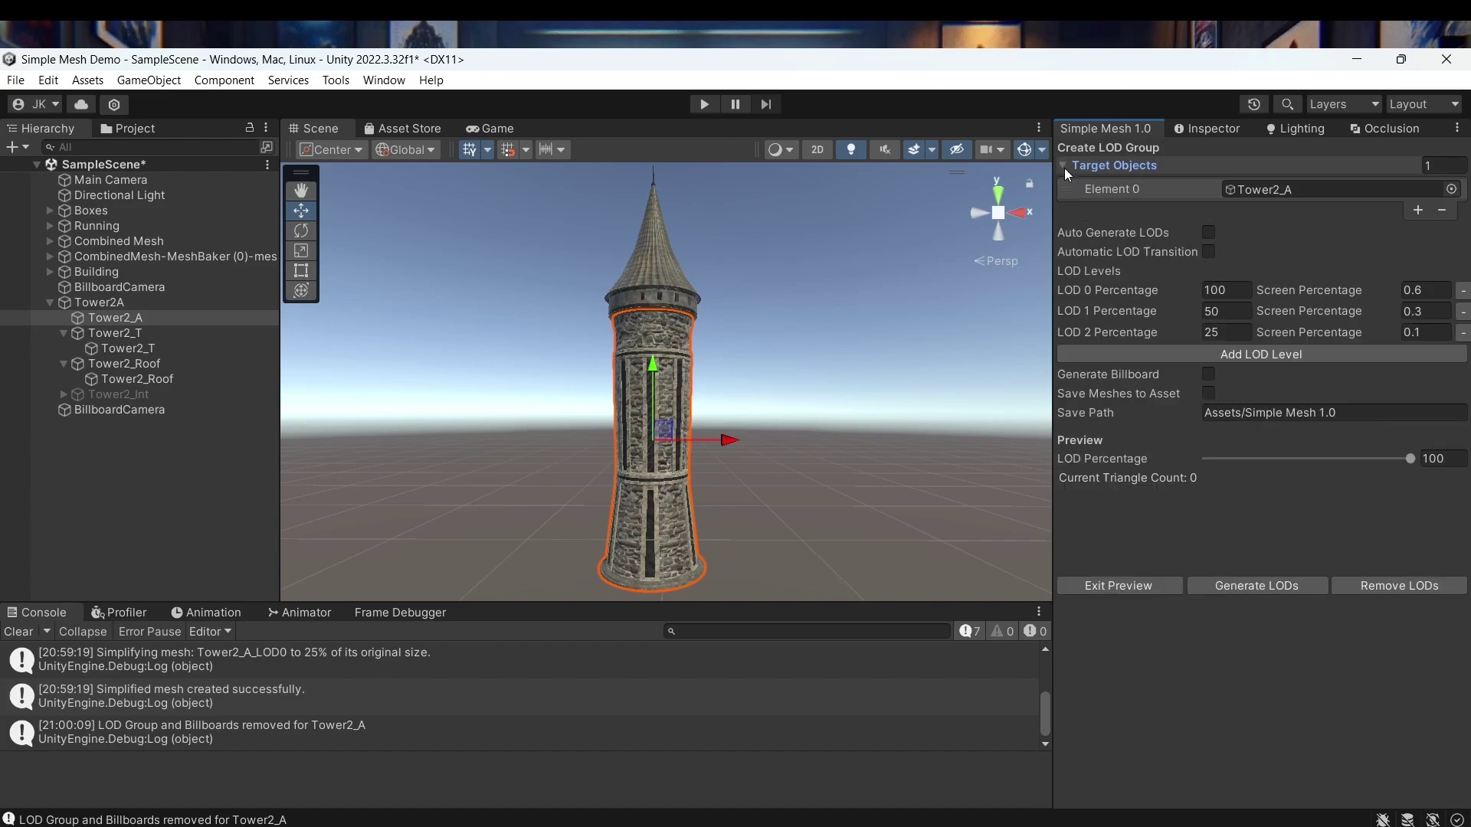
left_click_drag(1411, 460, 1256, 492)
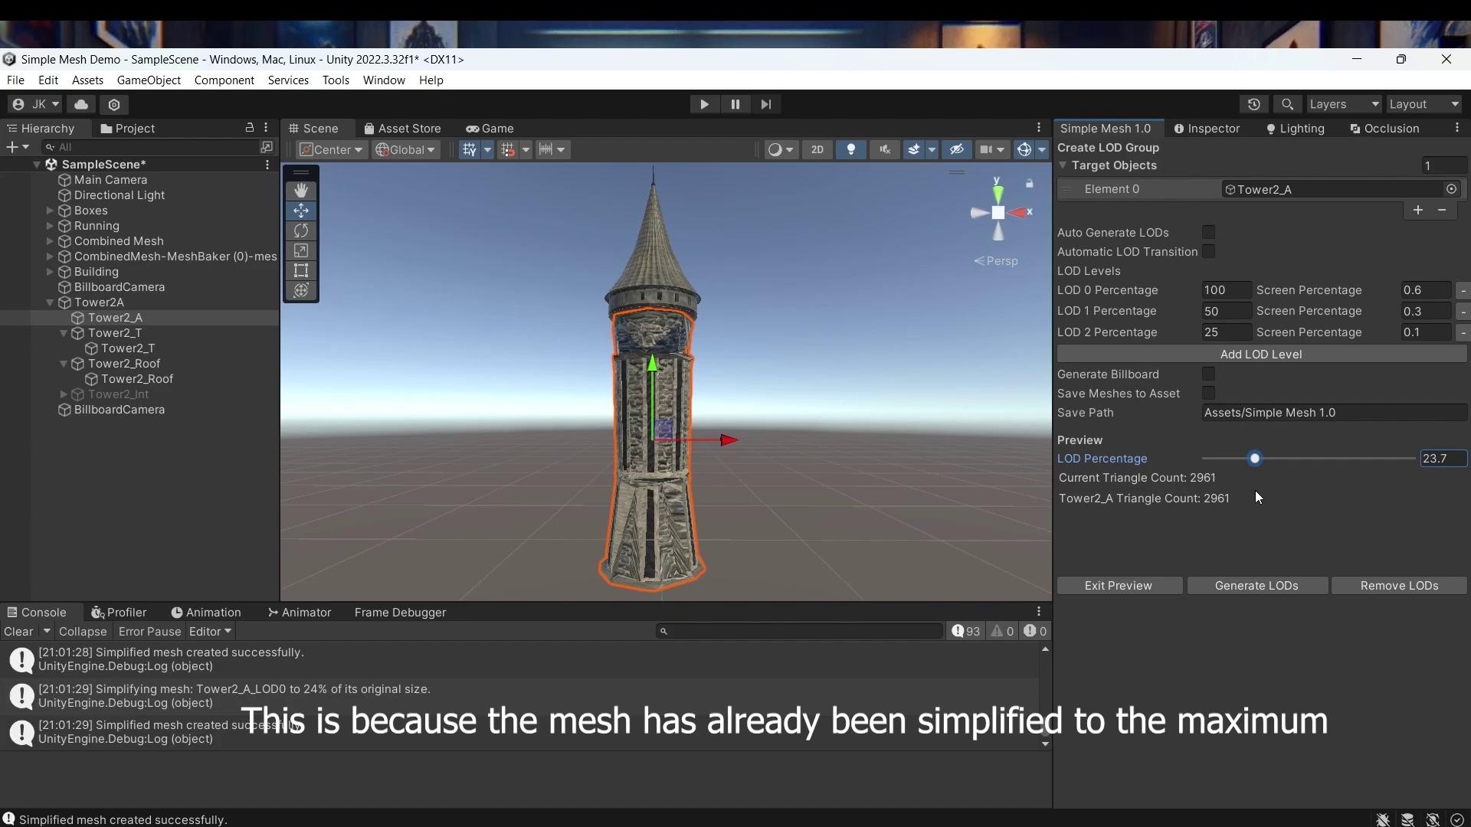
left_click(1450, 459)
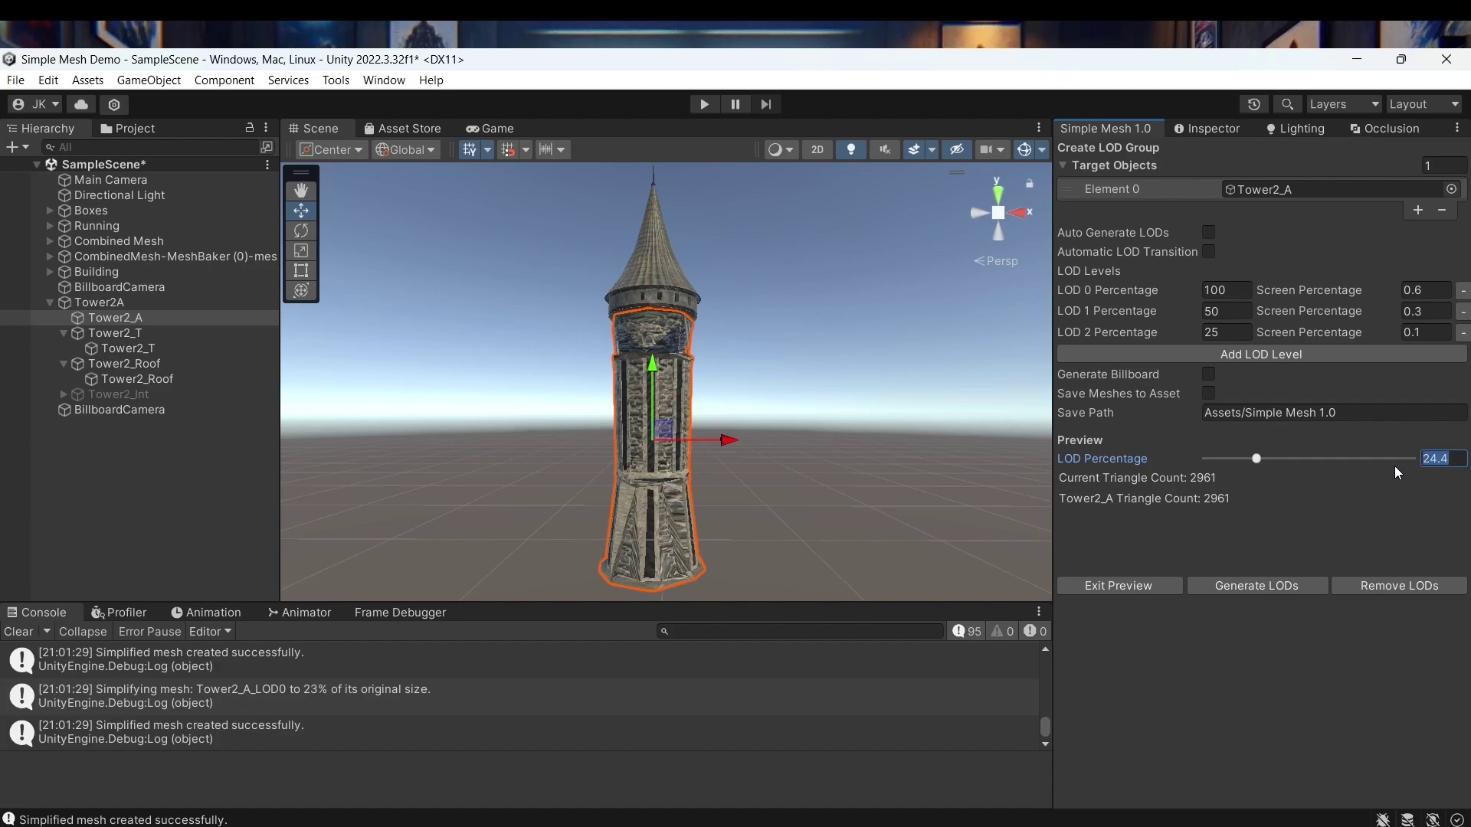
type("25")
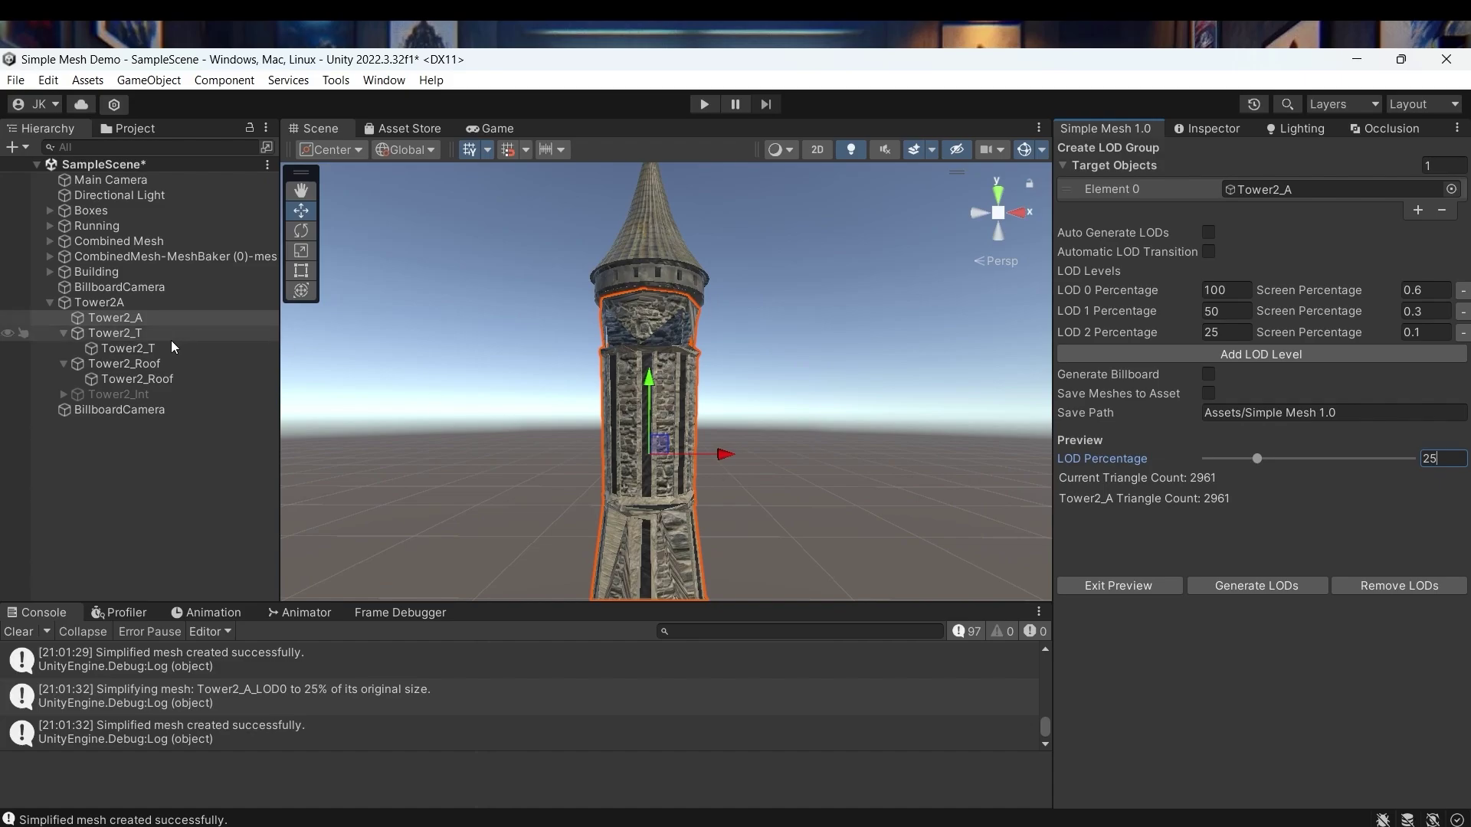
Step: Deactivate Tower2_T and Tower2_Roof, frame the tower body, and preview at about 31.6%
left_click(128, 348)
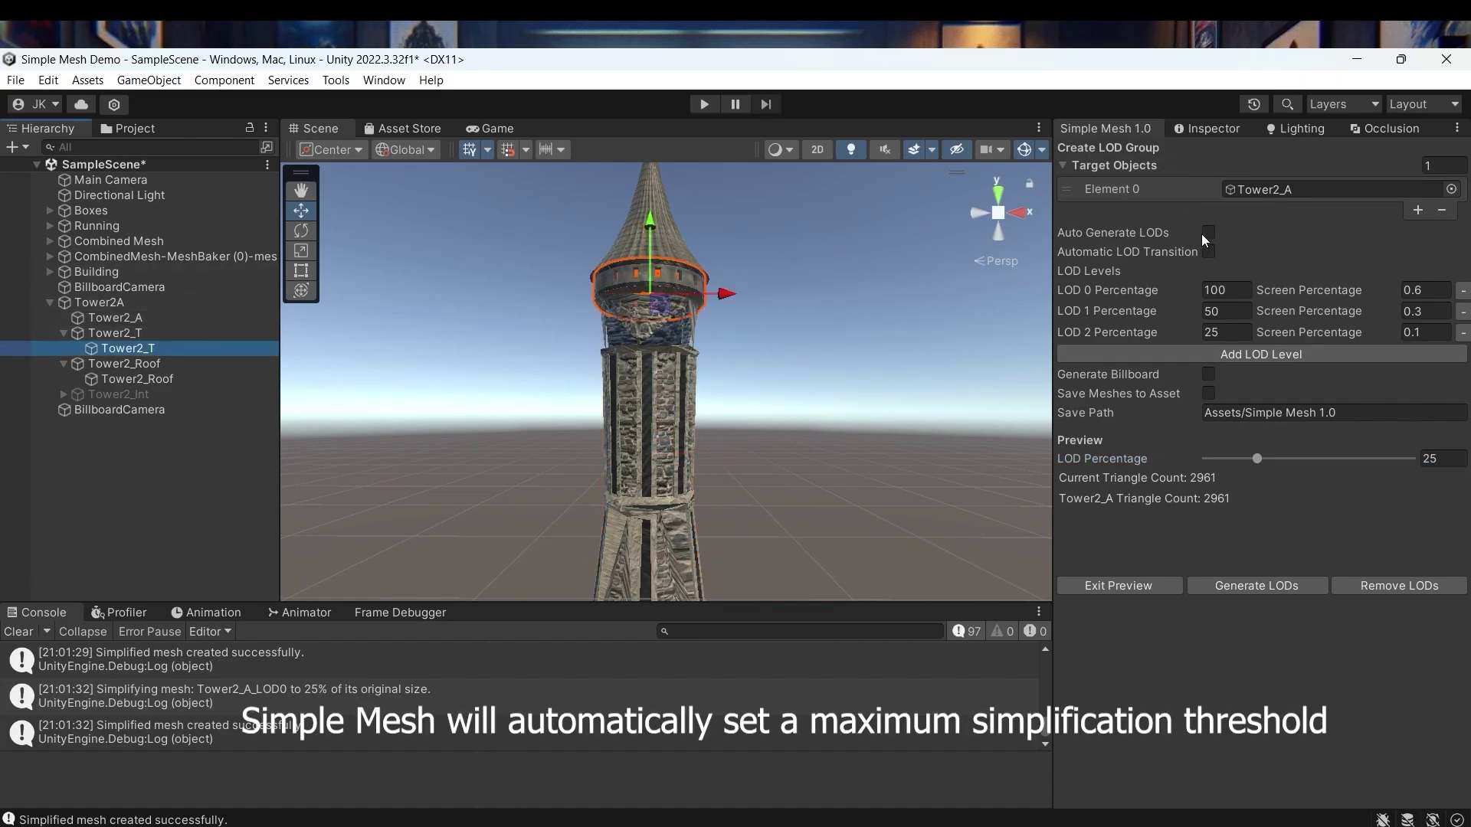
left_click(1208, 128)
left_click(1105, 155)
left_click(137, 378)
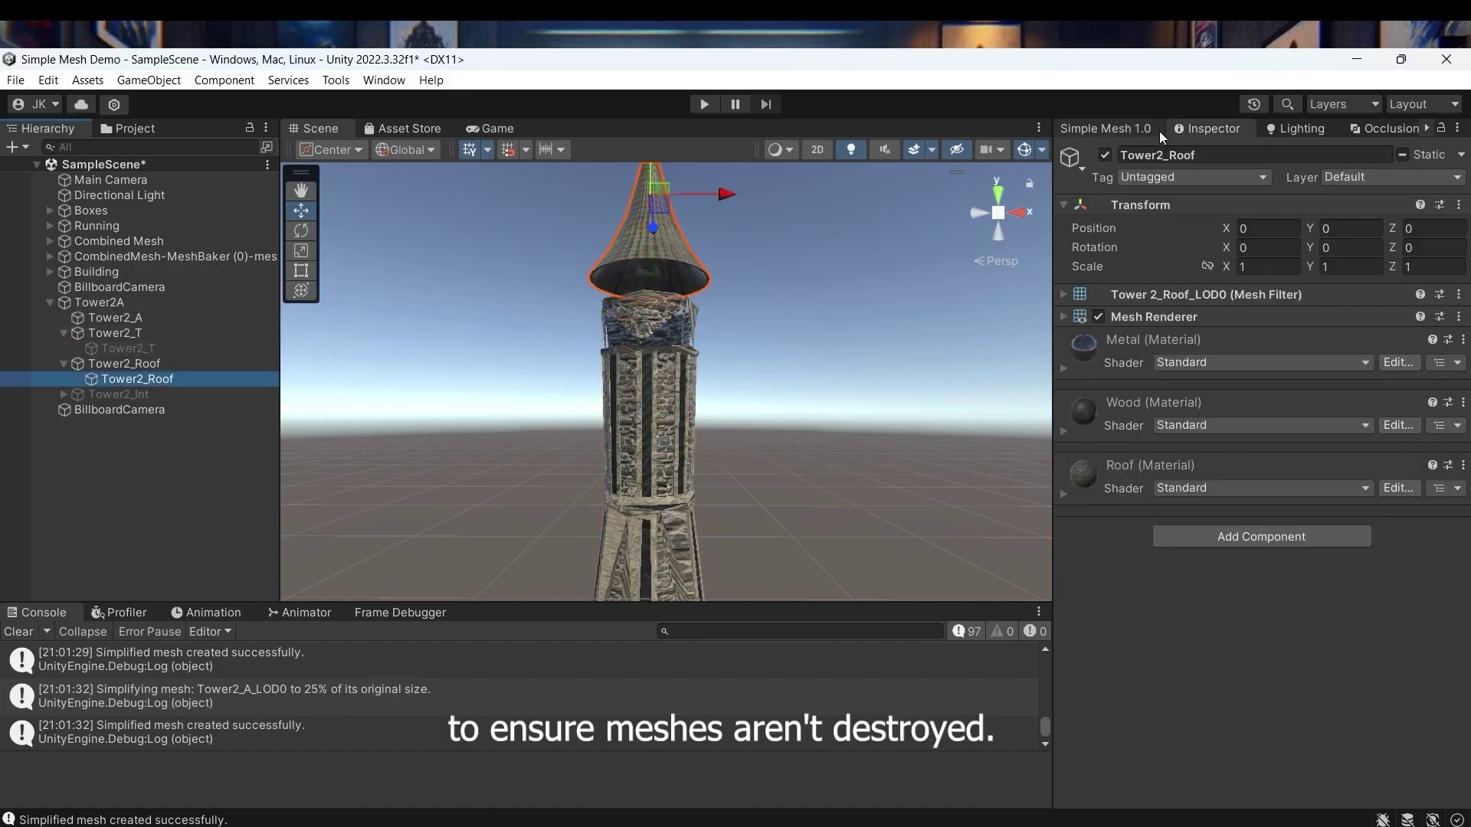
left_click(1104, 155)
middle_click_drag(746, 444, 680, 344)
scroll(680, 344, "up", 3)
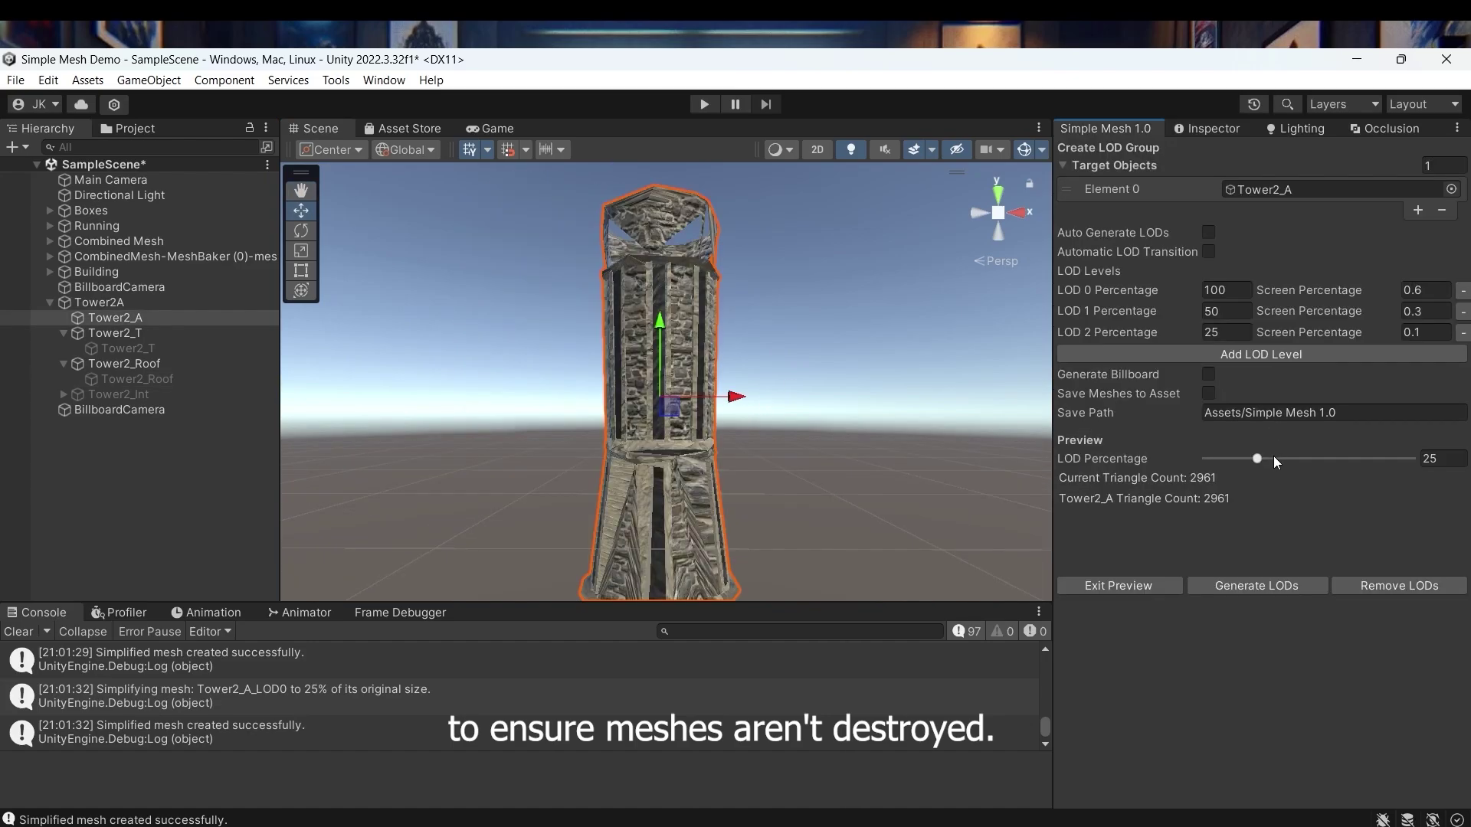
left_click_drag(1256, 464, 1430, 458)
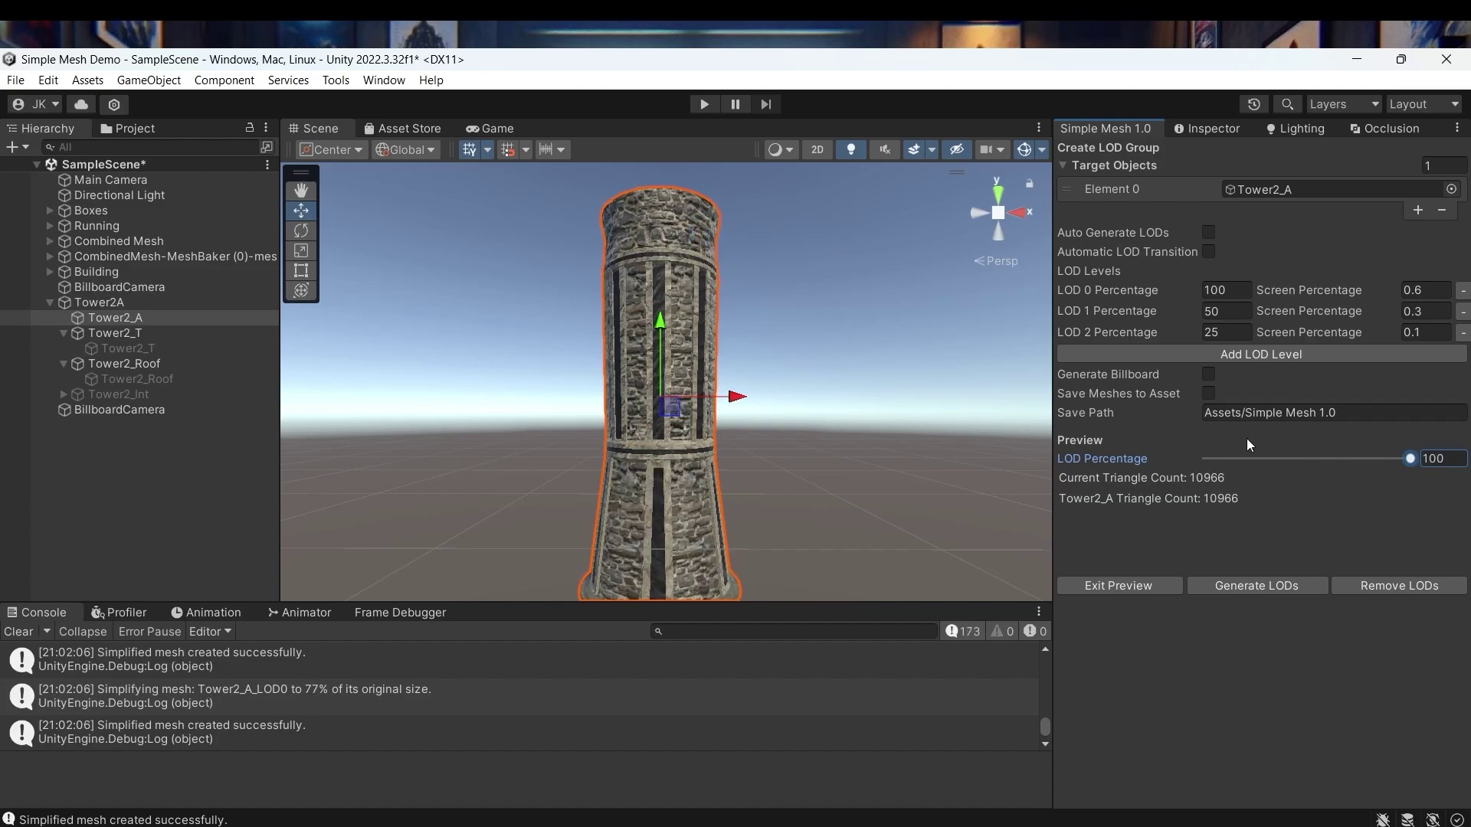
Step: Enable automatic LOD, generate Tower2_A's LOD Group, and review its 100%, 60%, 30% levels
left_click(1207, 232)
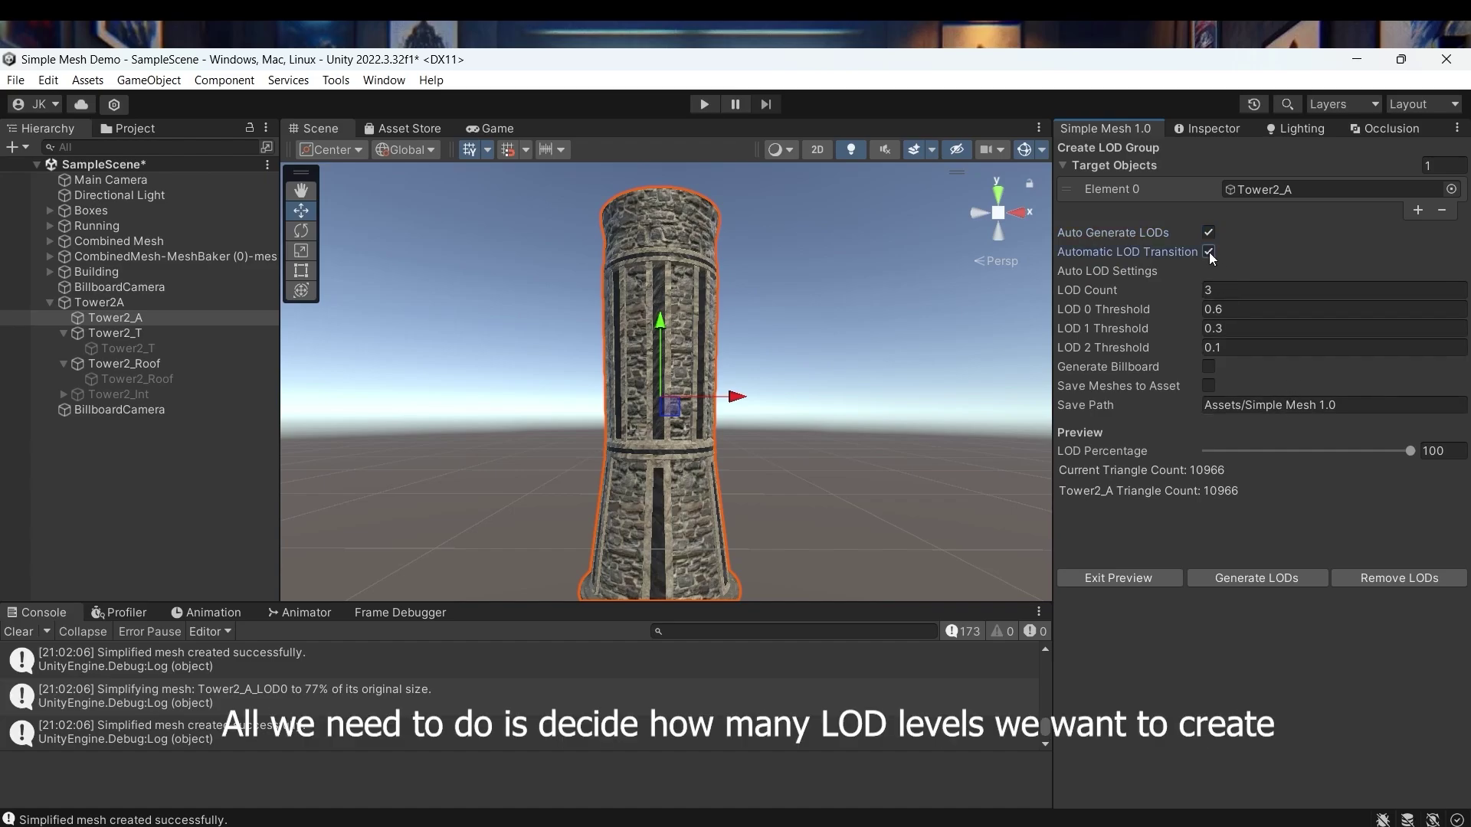
left_click(1244, 581)
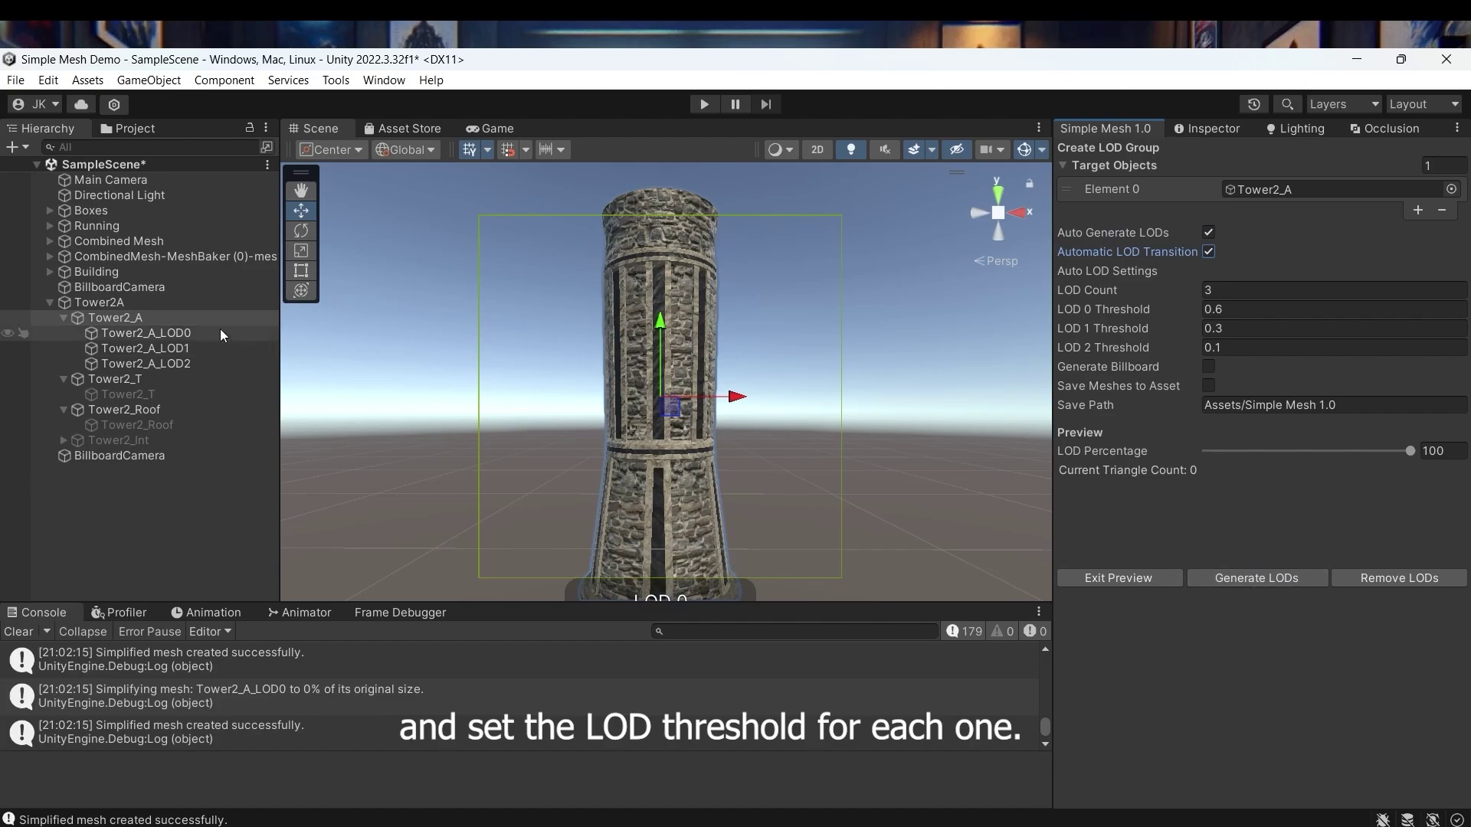
left_click(1196, 128)
scroll(1260, 383, "down", 3)
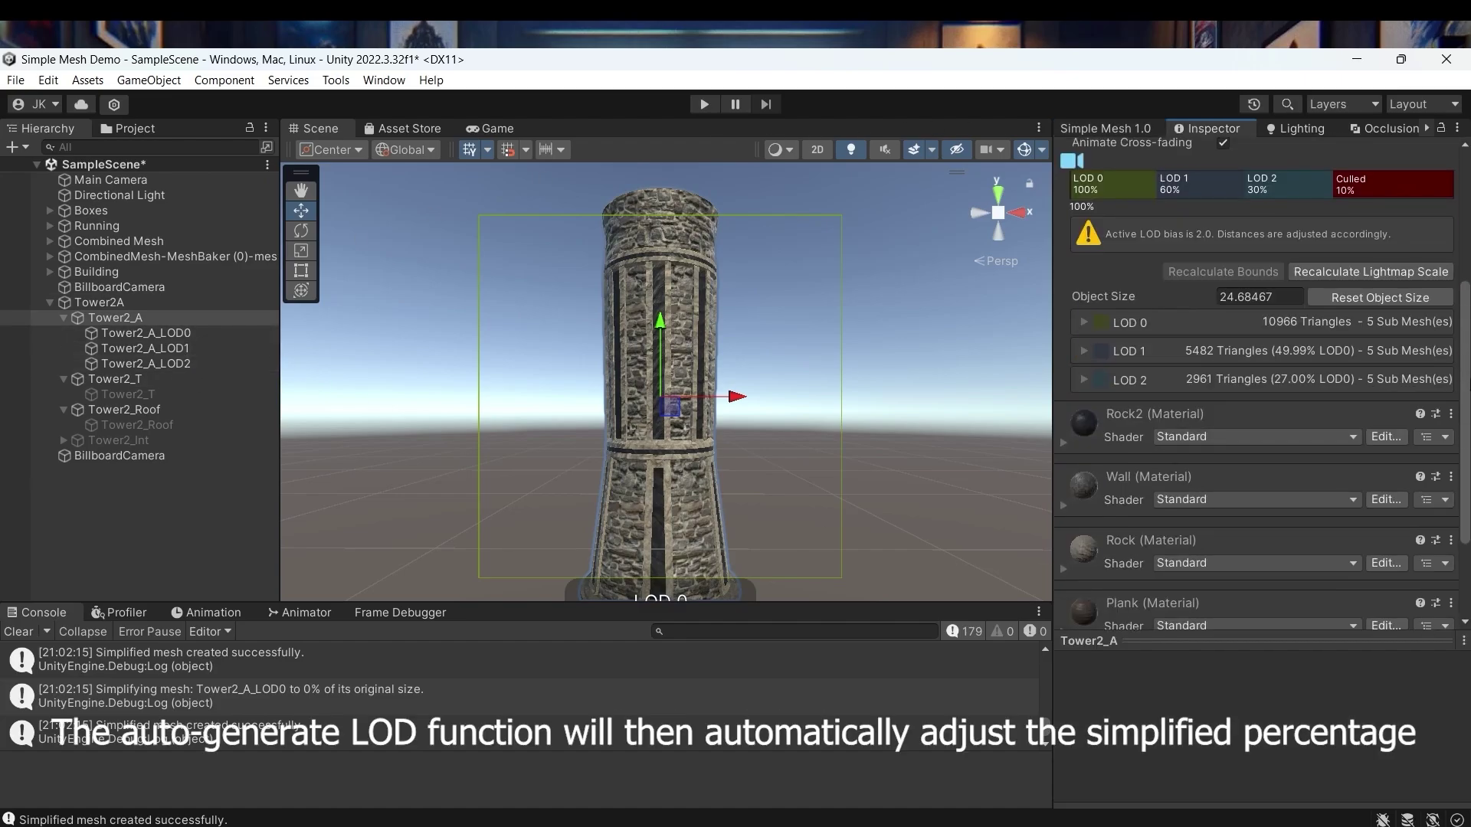
scroll(1391, 370, "up", 1)
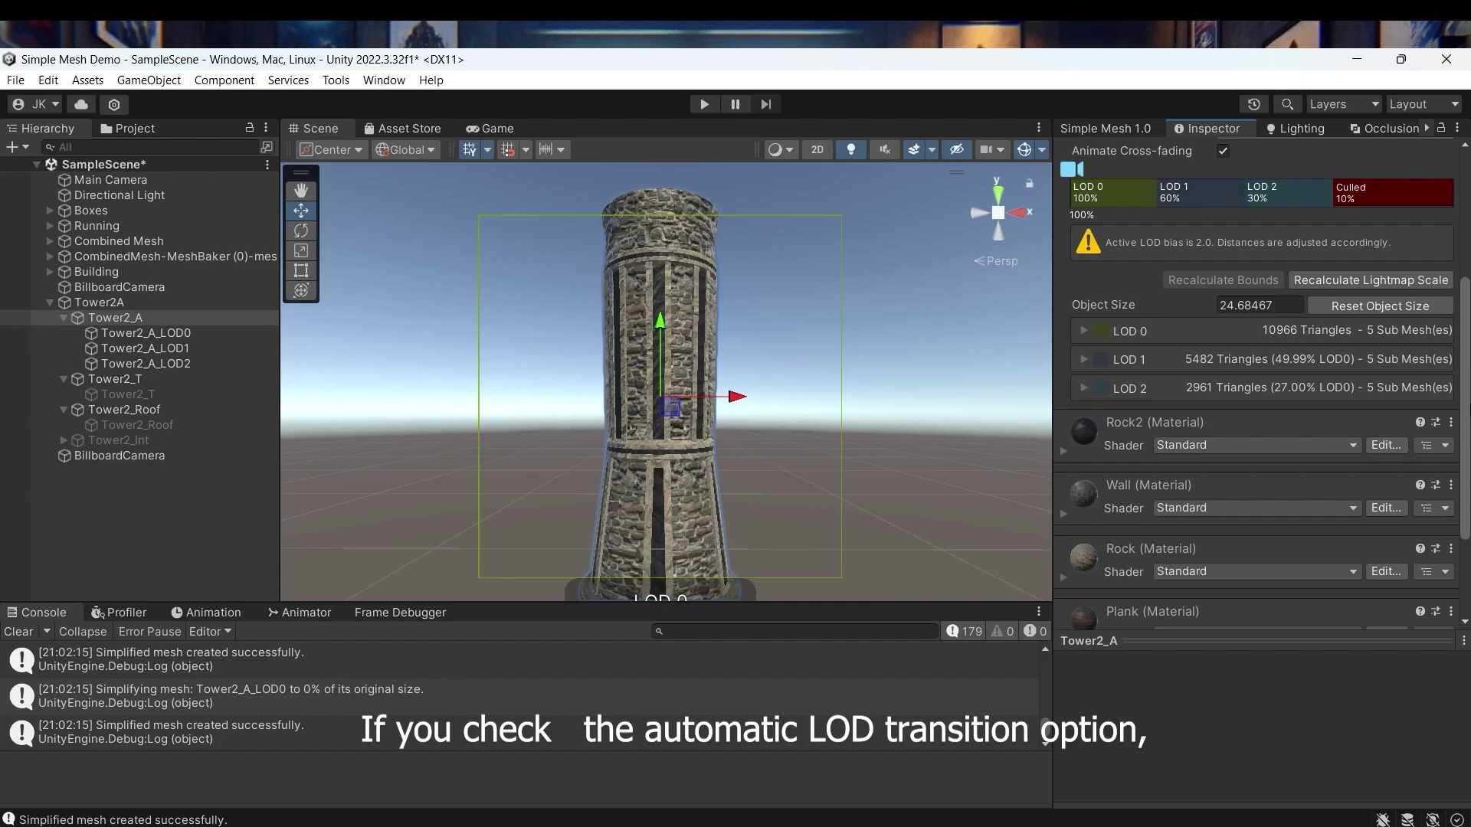
scroll(1295, 387, "up", 3)
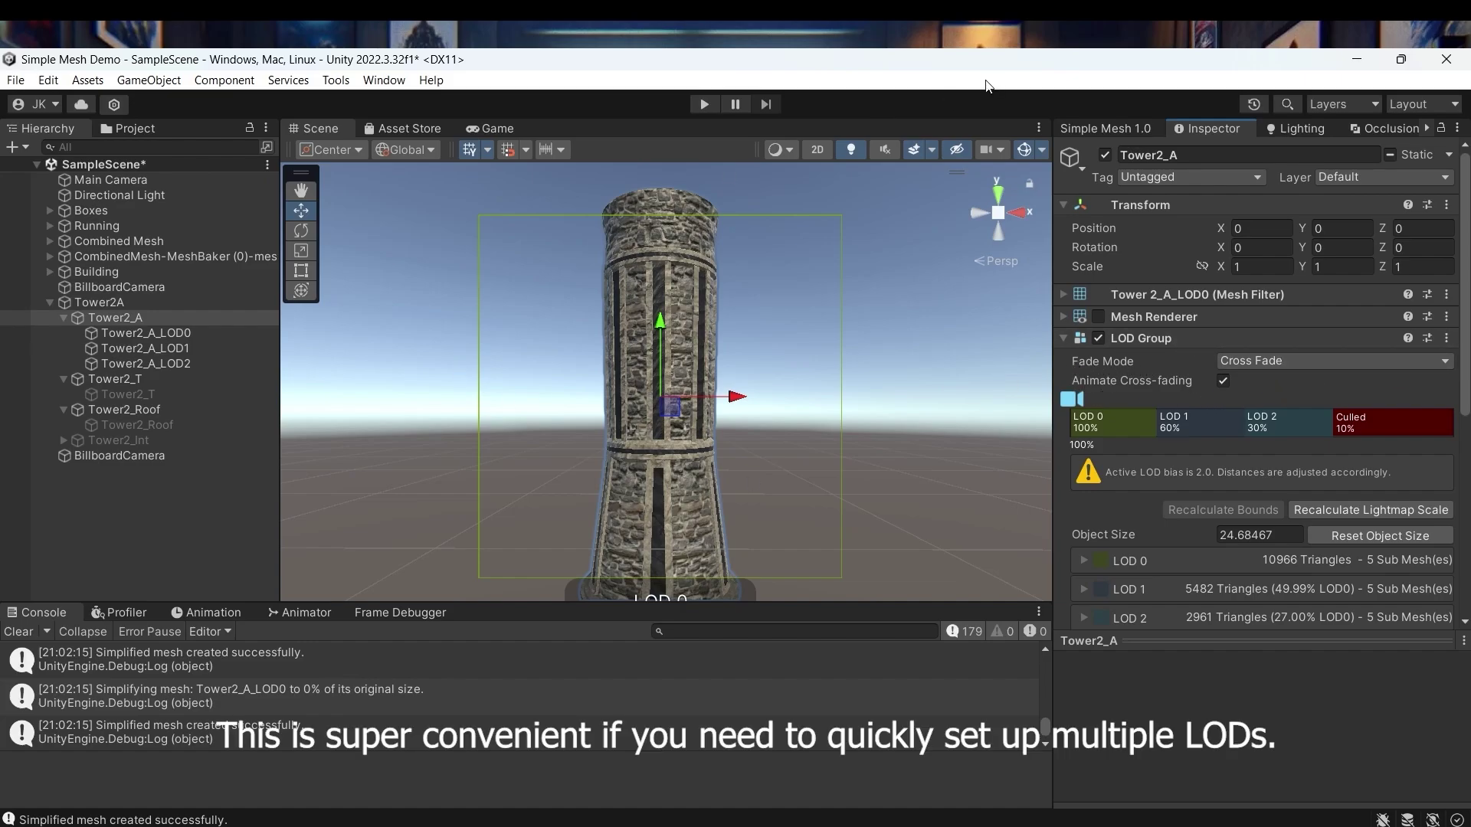
Step: Remove Tower2_A's existing LODs and confirm the LOD Group is gone
left_click(1091, 131)
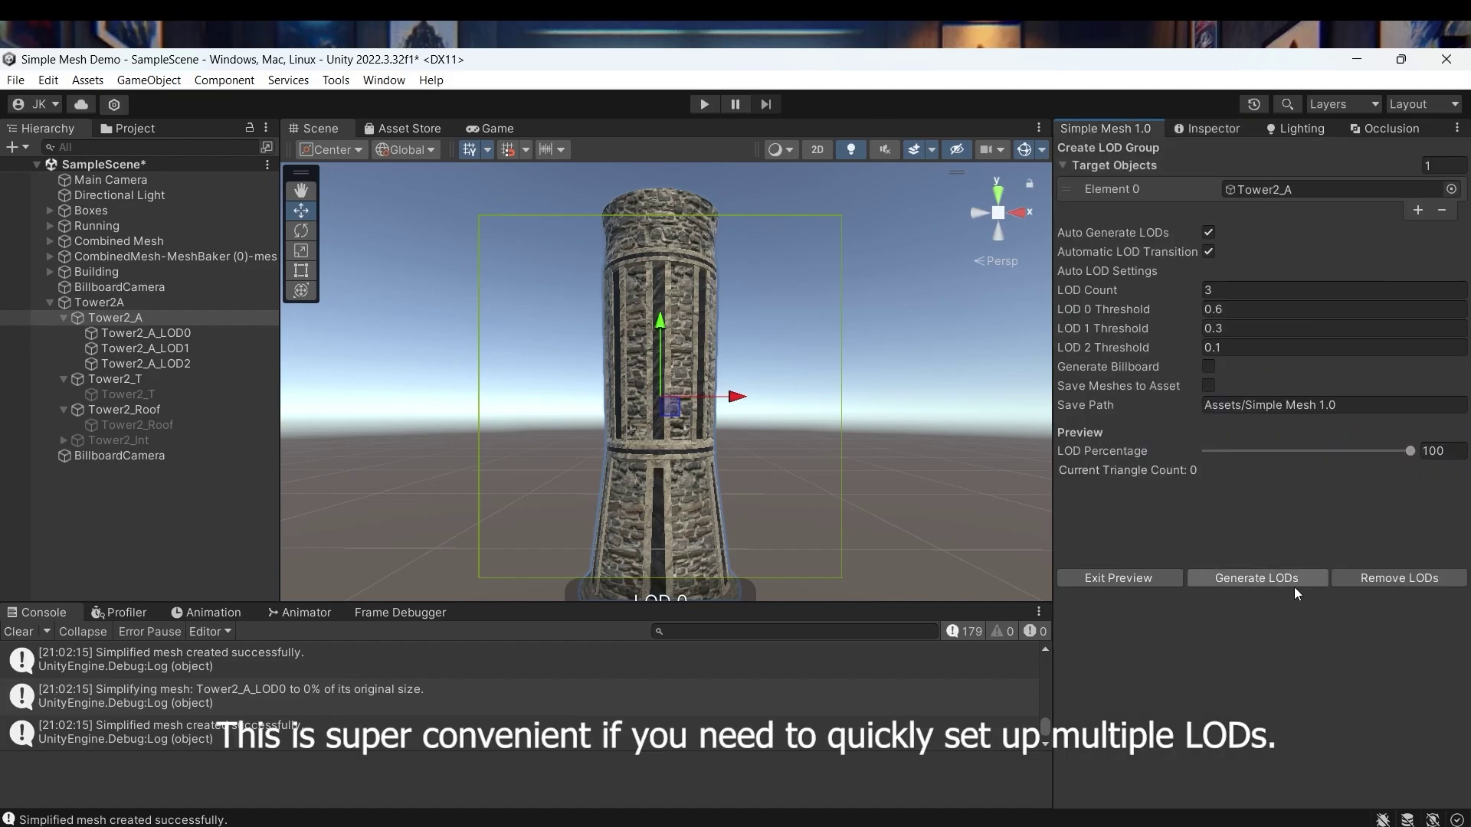
left_click(1384, 576)
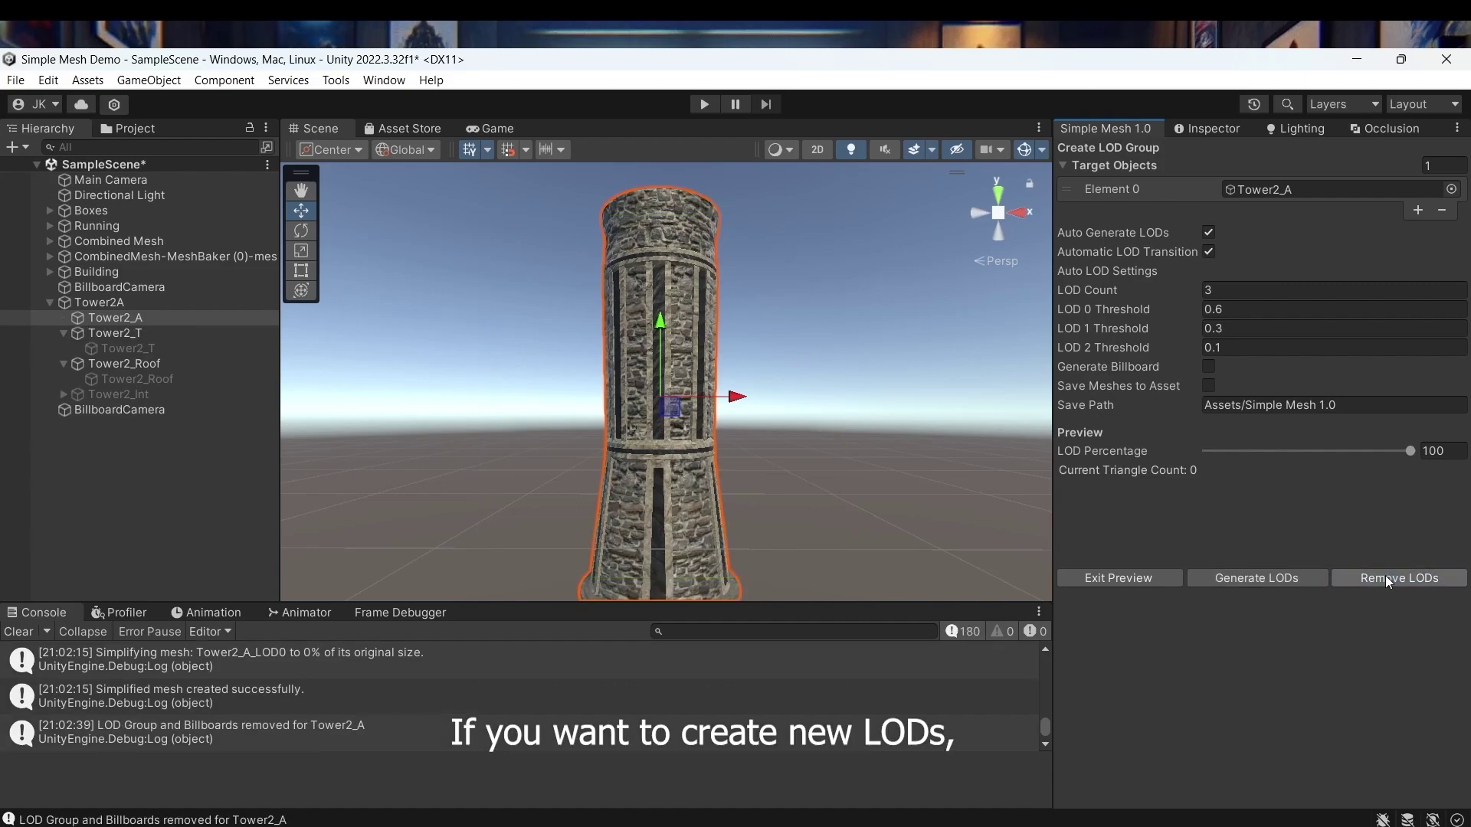
left_click(1211, 130)
left_click(1125, 133)
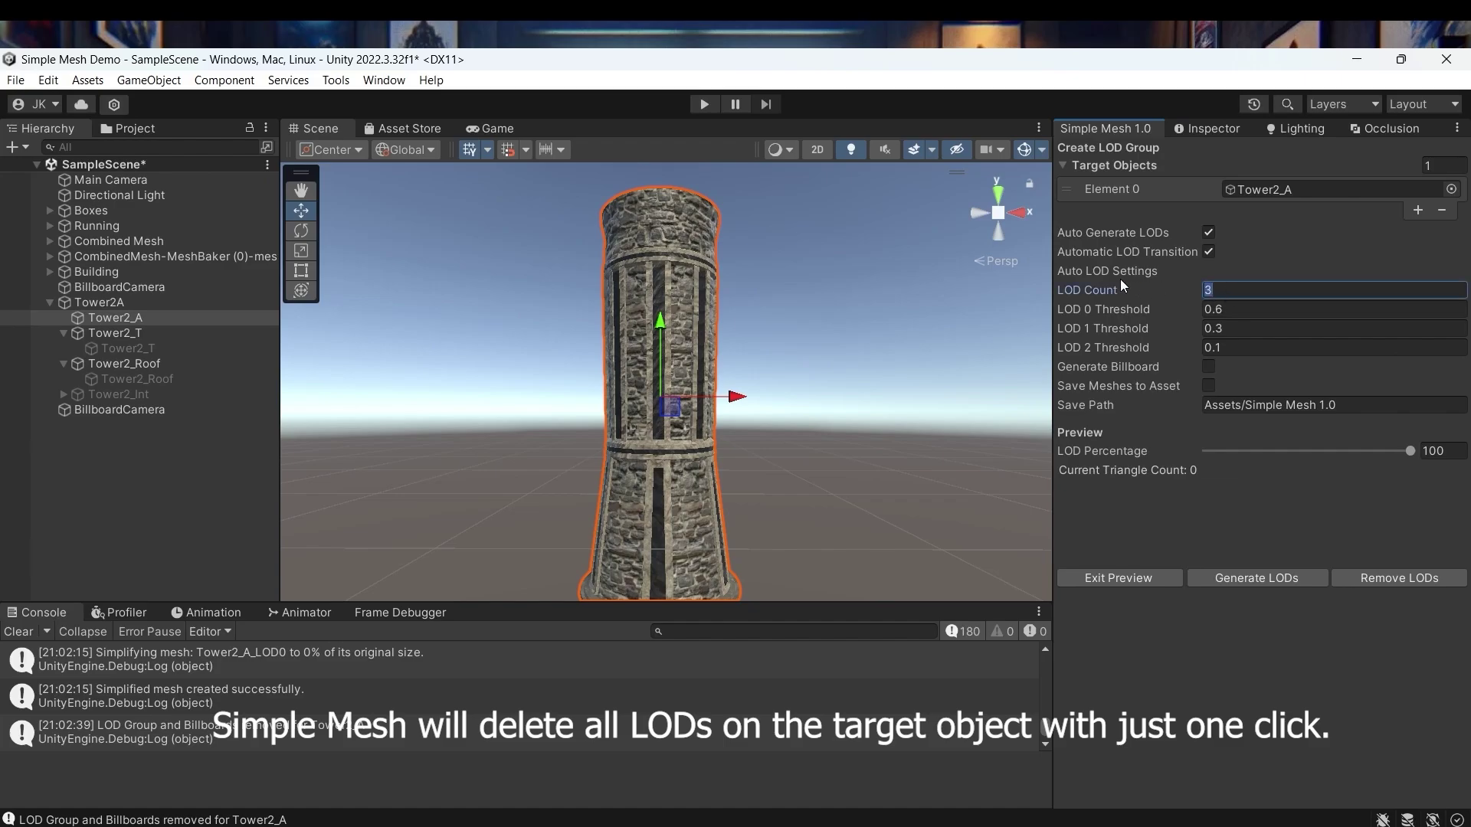
Step: Set LOD Count to 5 with thresholds 0.6, 0.5, 0.4, 0.3 and 0.1
type("5")
left_click(1268, 310)
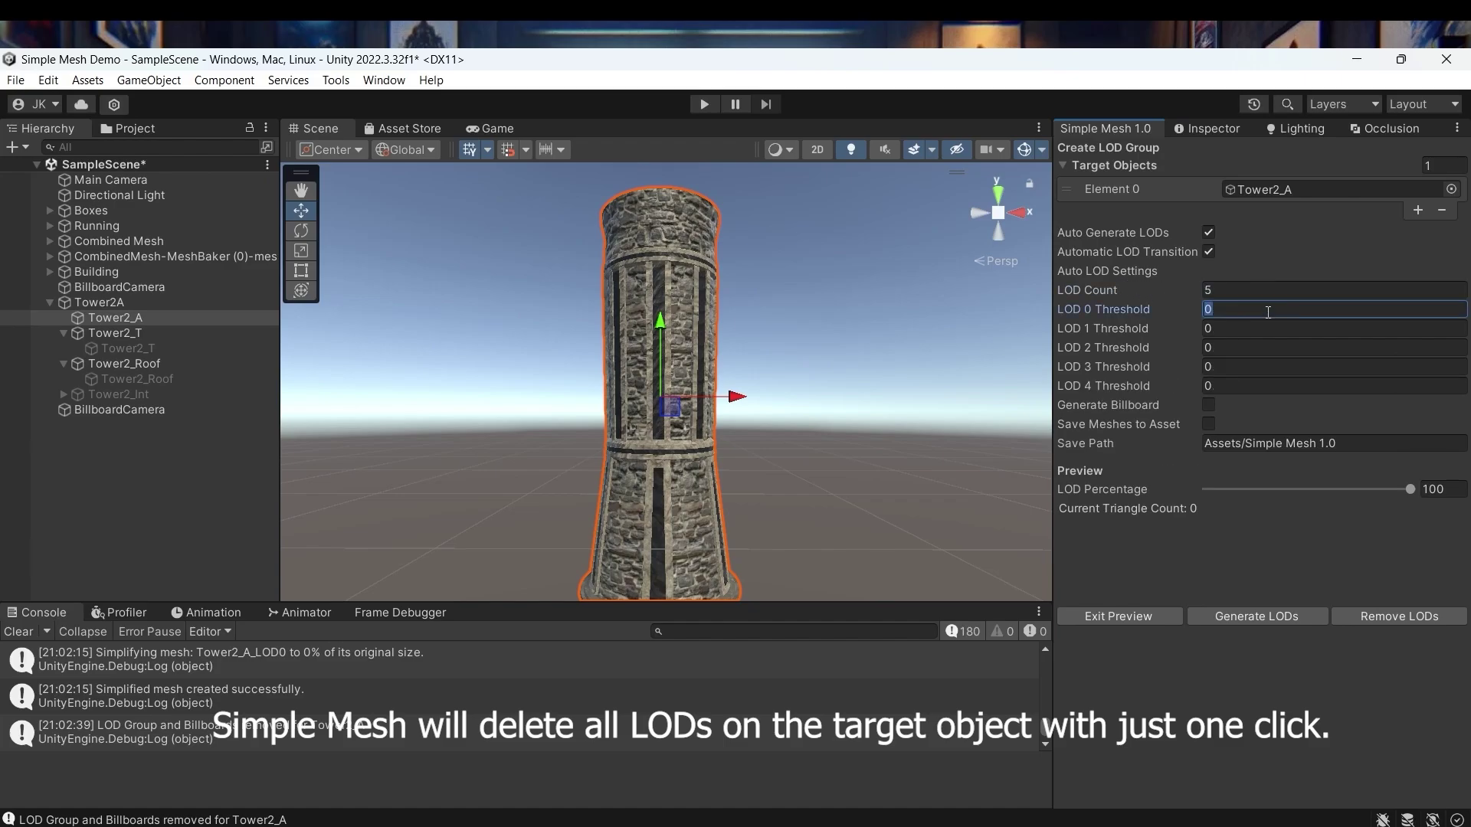
type("0.6")
key("Tab")
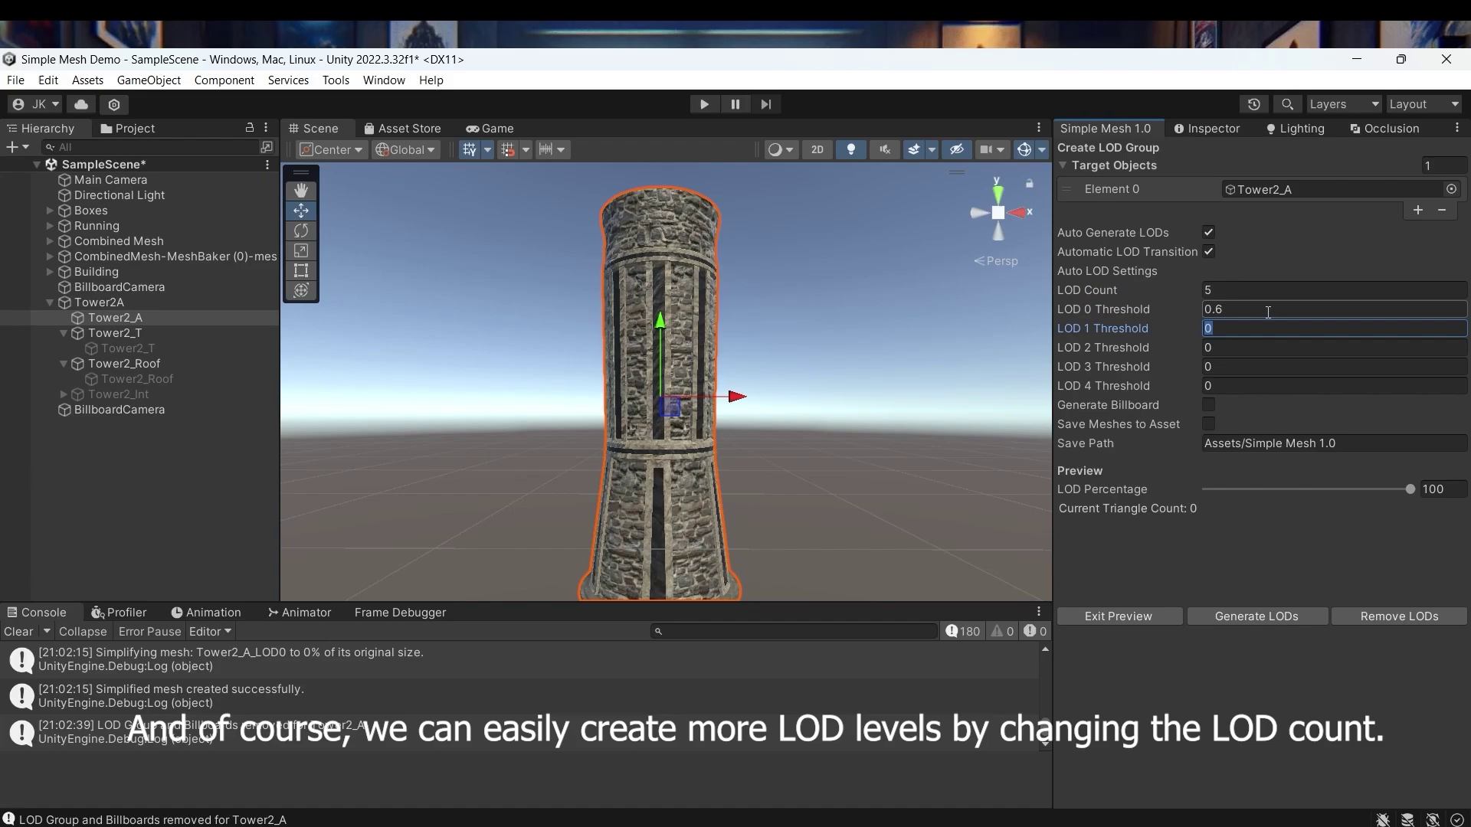
key("Tab")
type("0.")
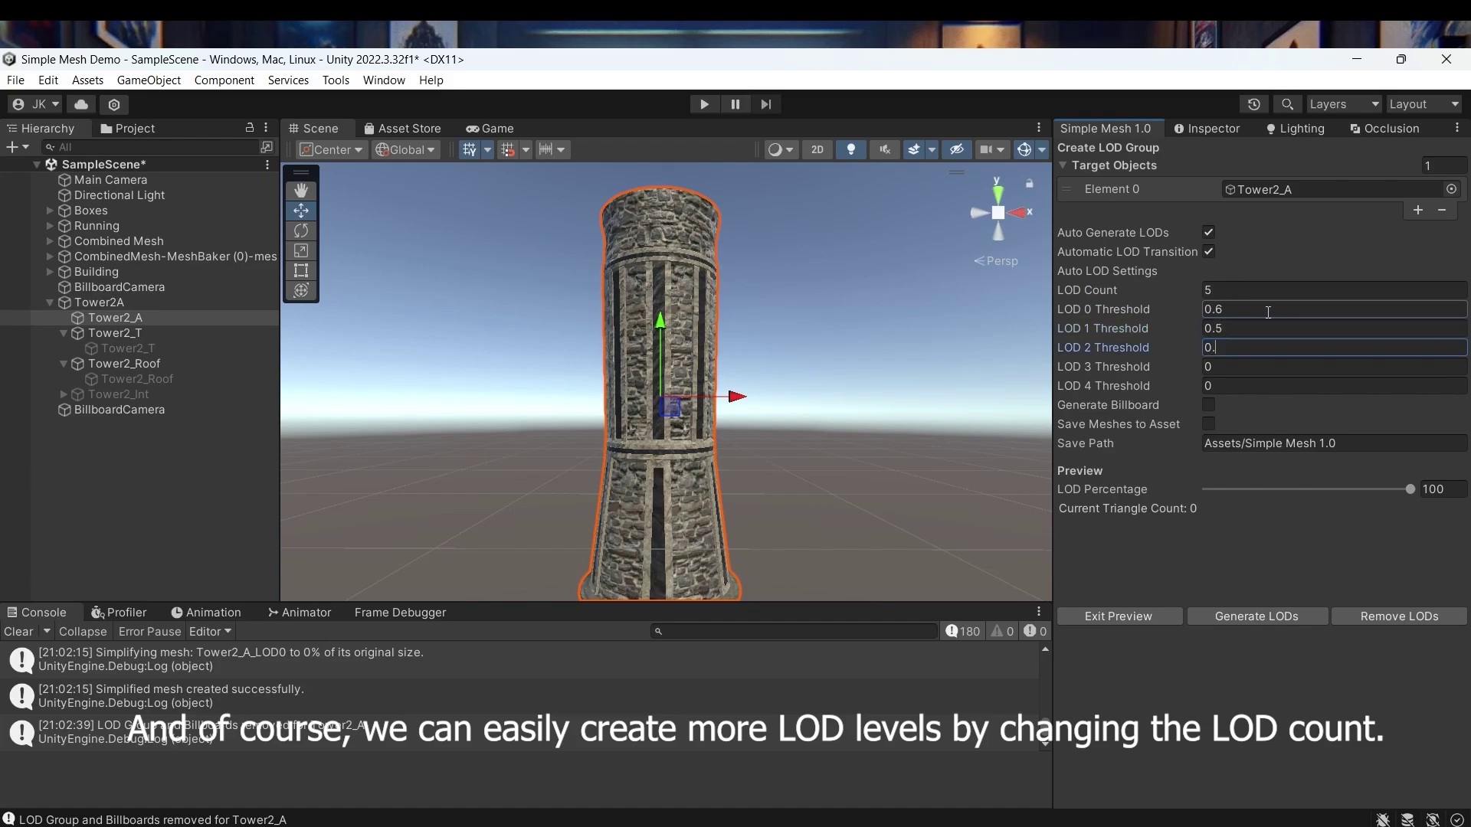
type("4")
key("Tab")
type("0.3")
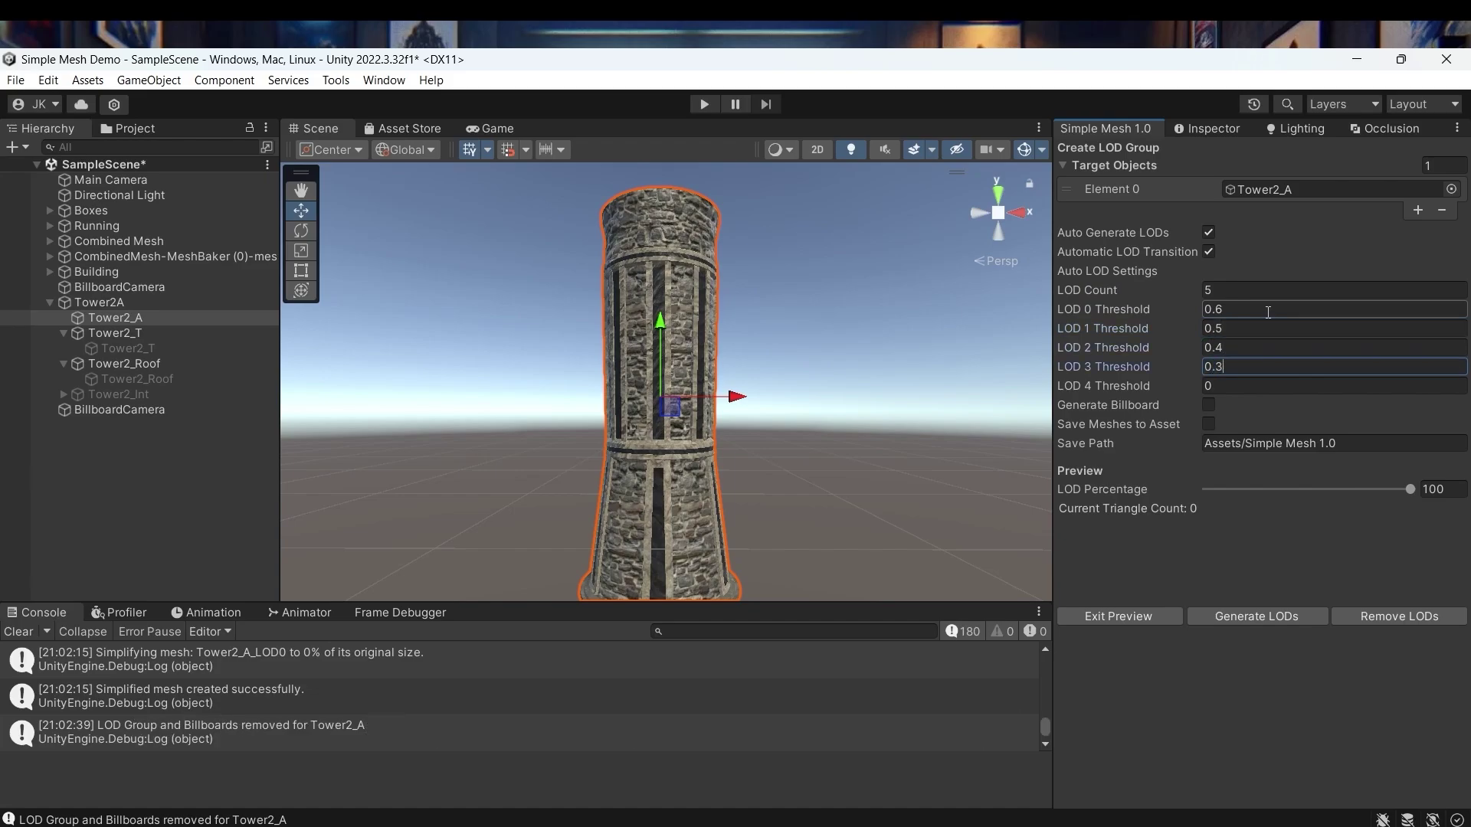
key("Tab")
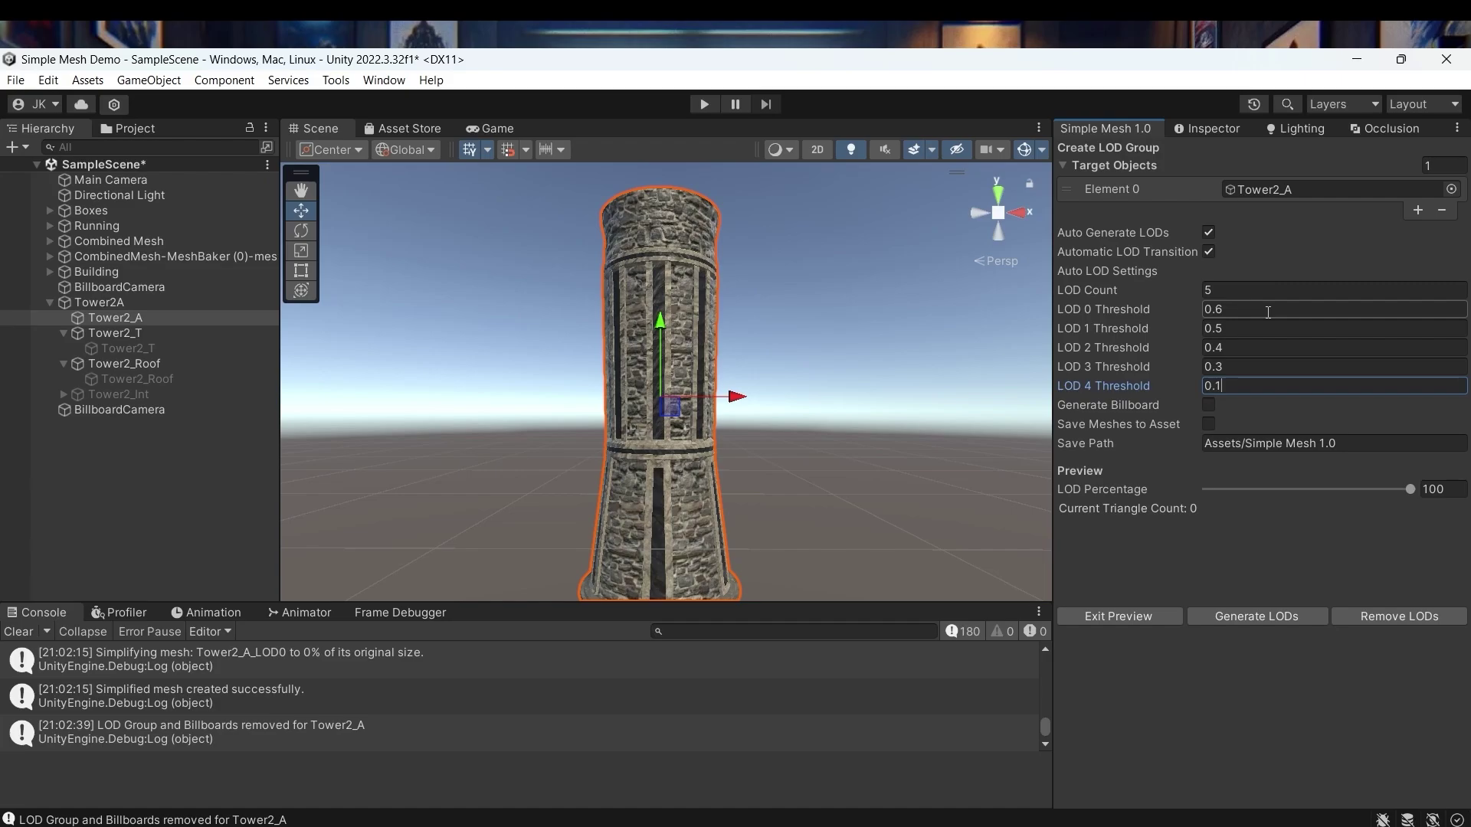
Step: Generate Tower2_A's five LOD levels and inspect the new LOD Group, collapsing LOD 3
left_click(1242, 613)
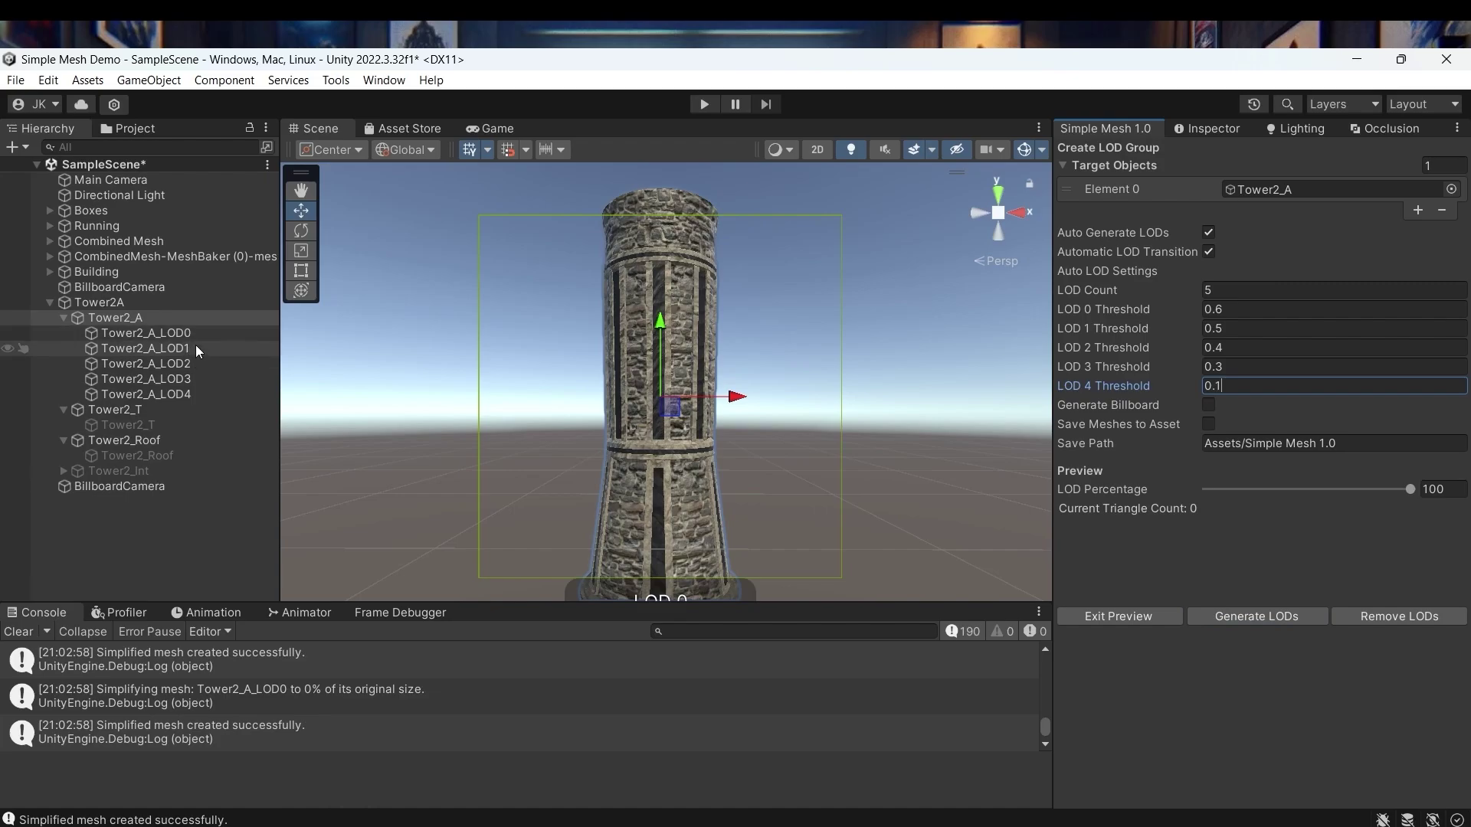
left_click(1229, 124)
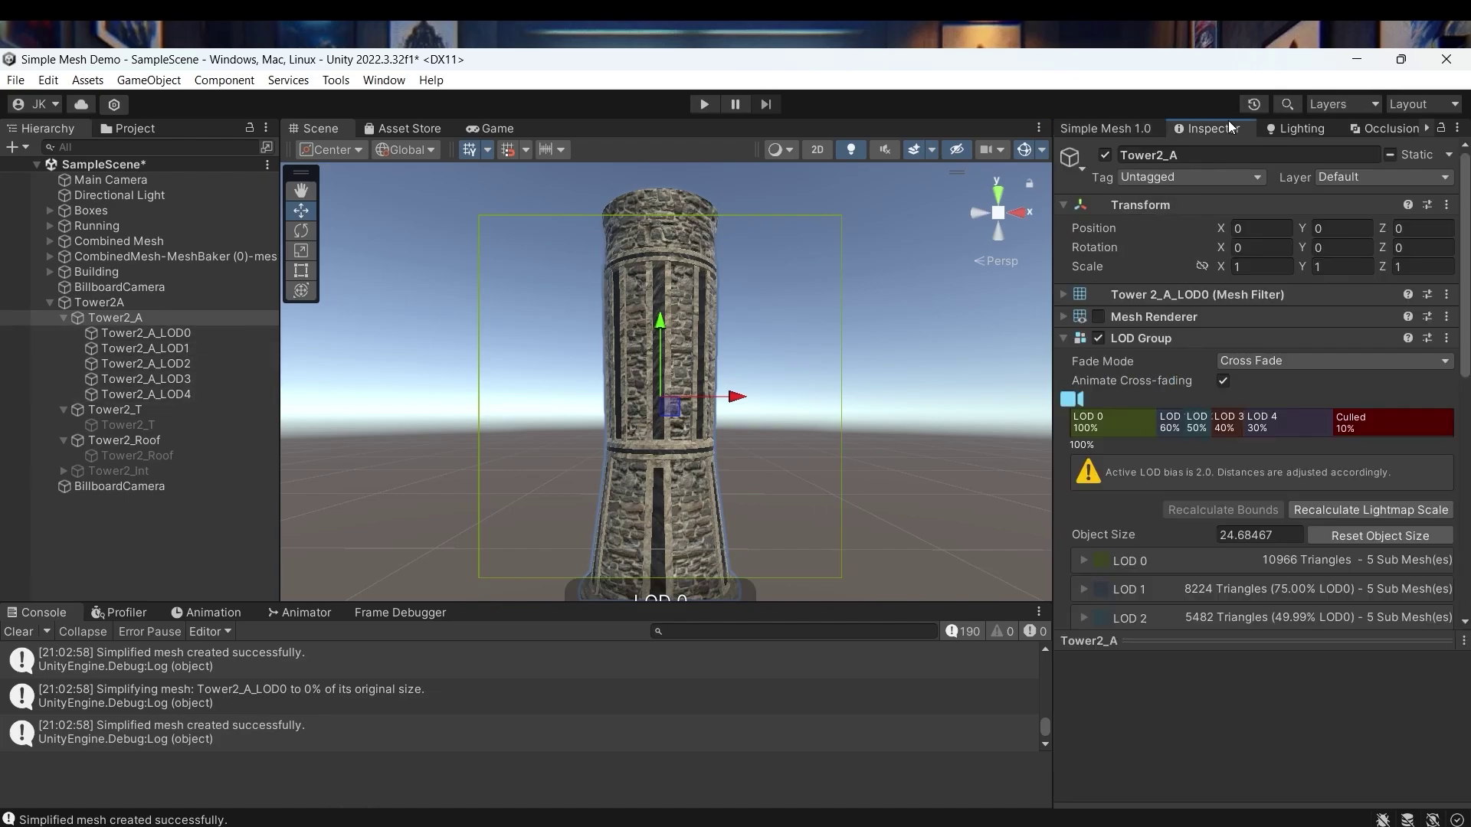
scroll(1456, 283, "down", 3)
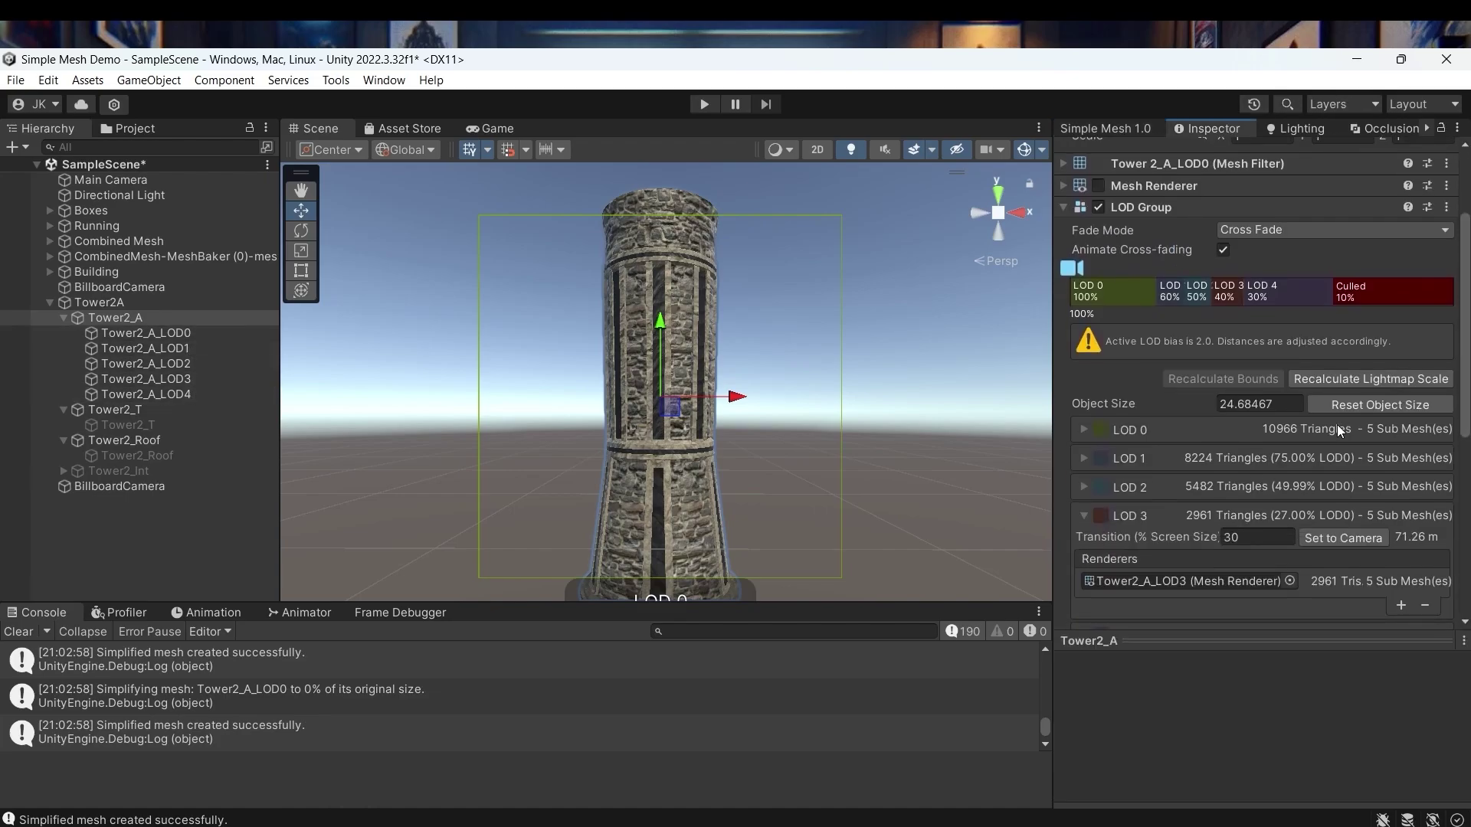
left_click(1082, 521)
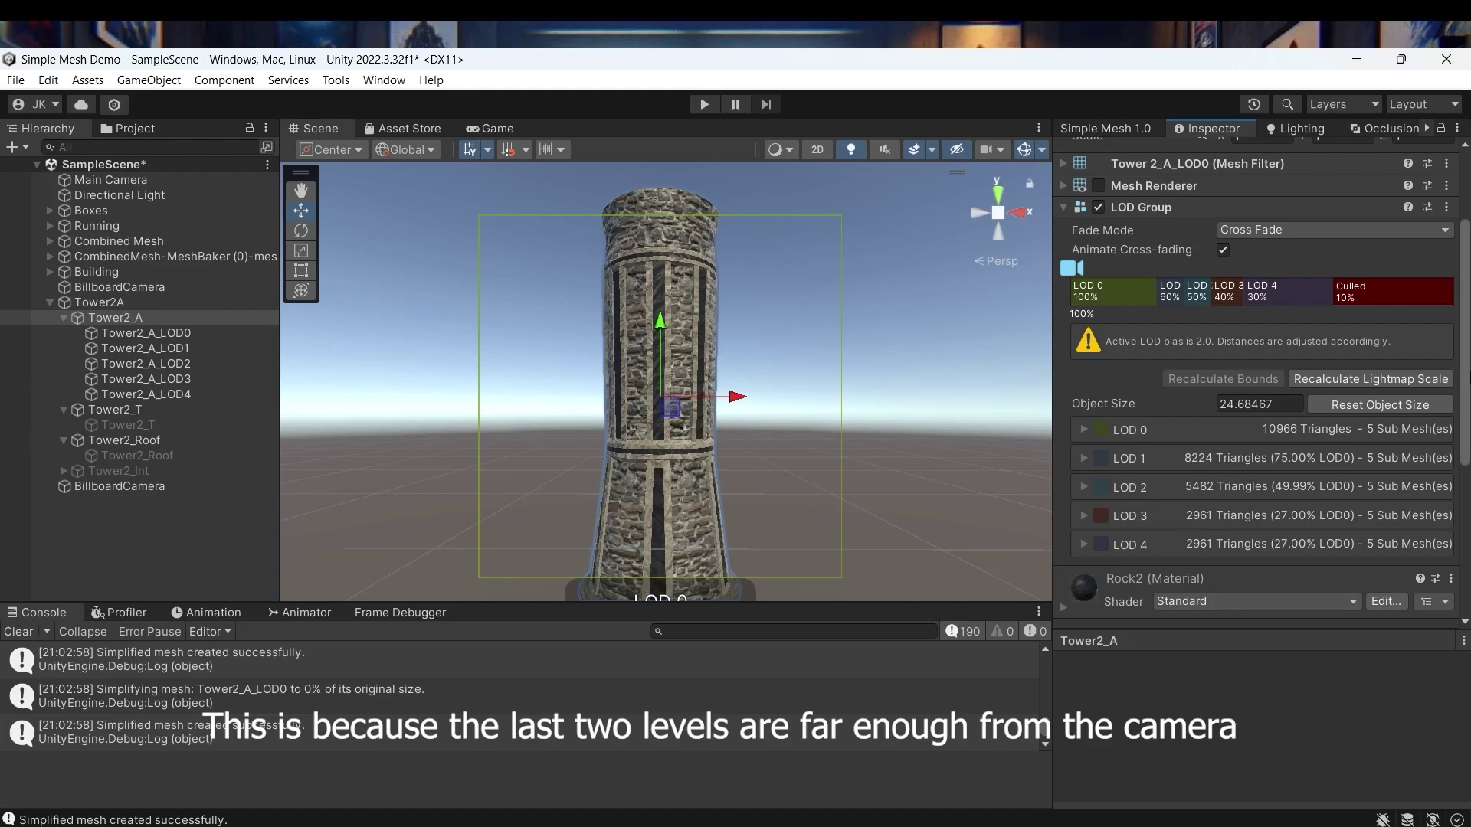
Step: Zoom the Scene view out and back in to watch Tower2_A switch LODs and cull
scroll(1289, 500, "down", 1)
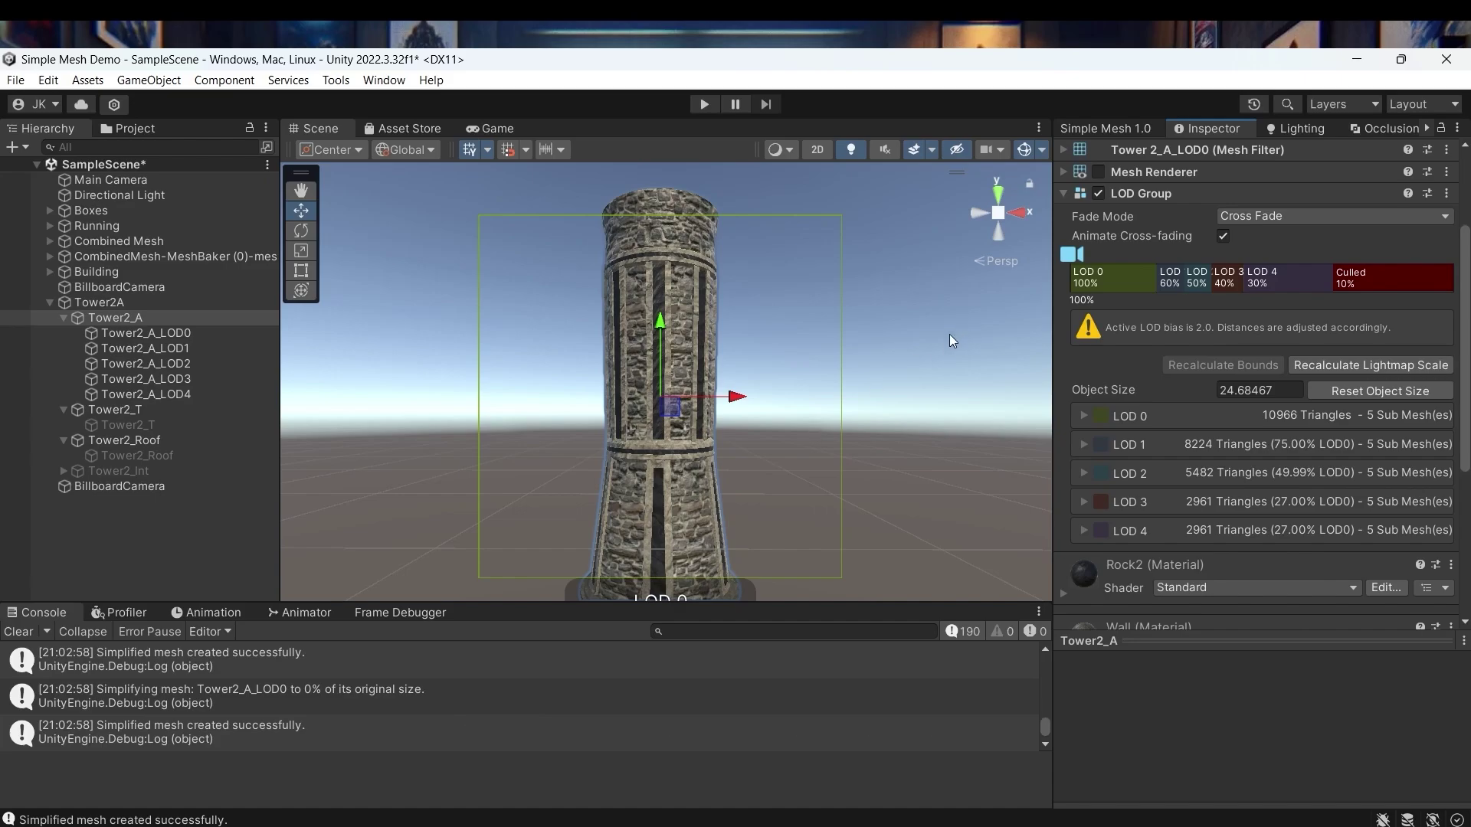
scroll(902, 388, "down", 5)
scroll(902, 388, "down", 8)
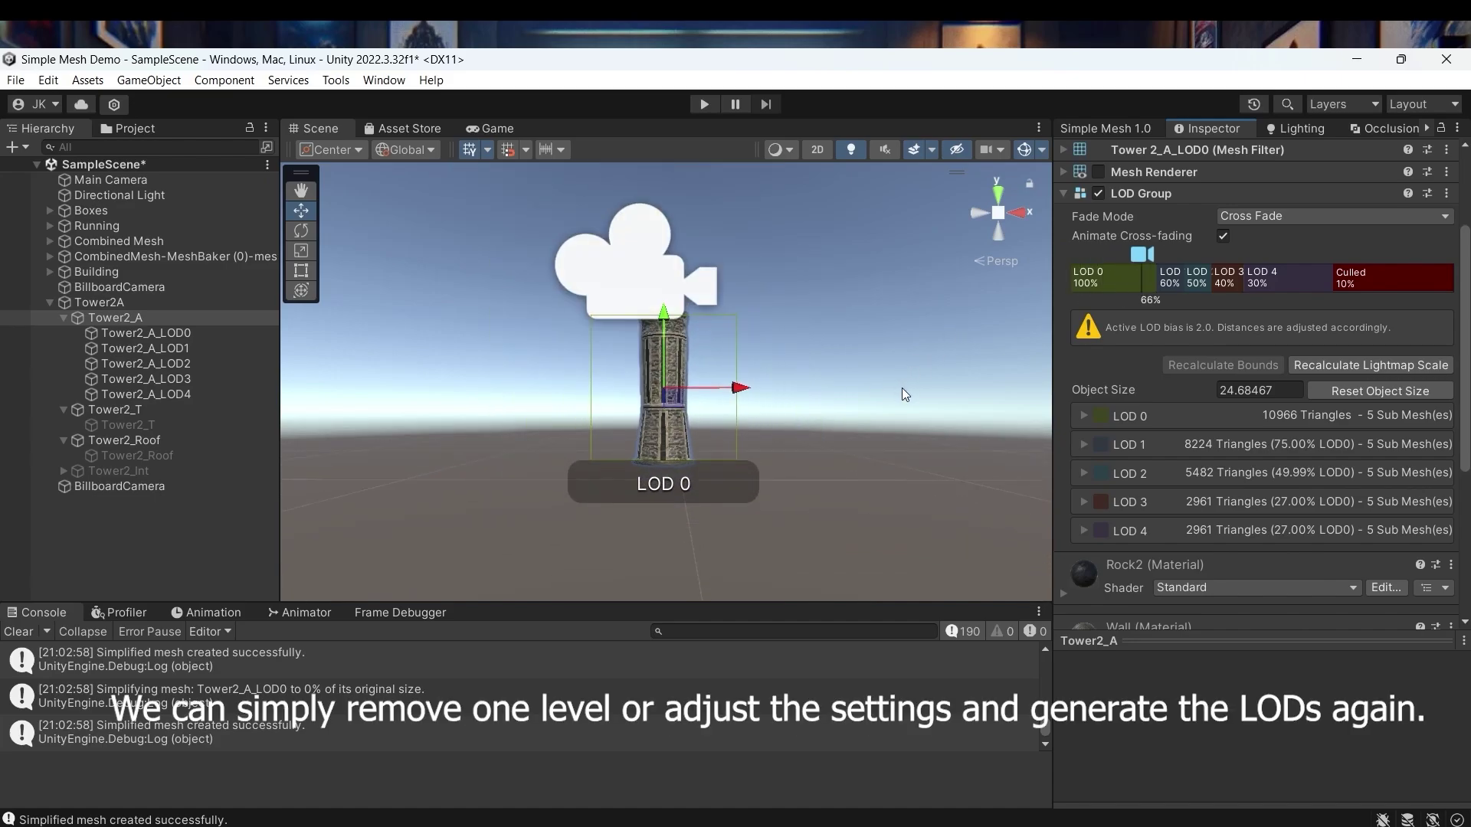
scroll(872, 492, "down", 6)
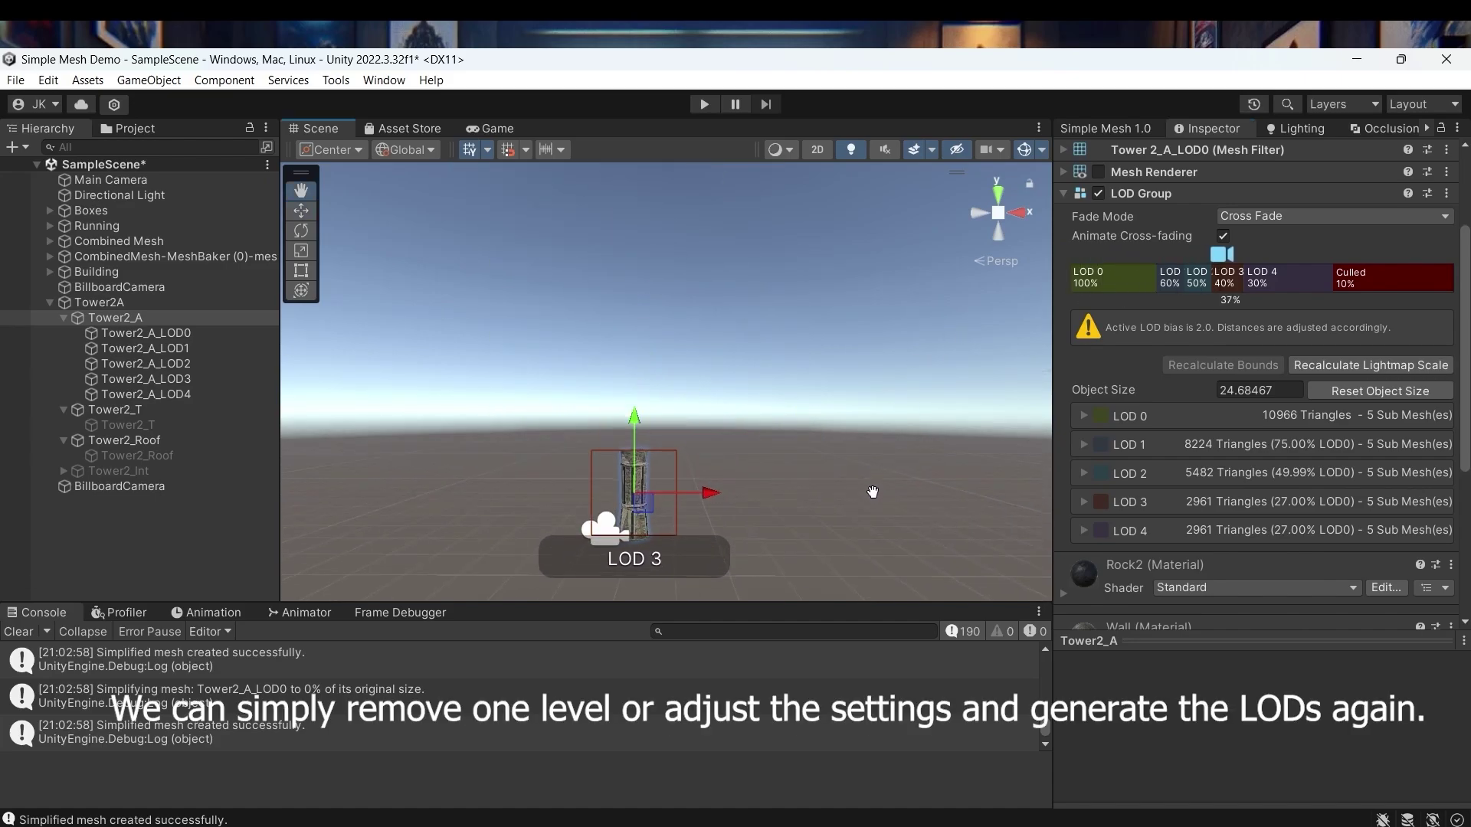
scroll(873, 494, "down", 4)
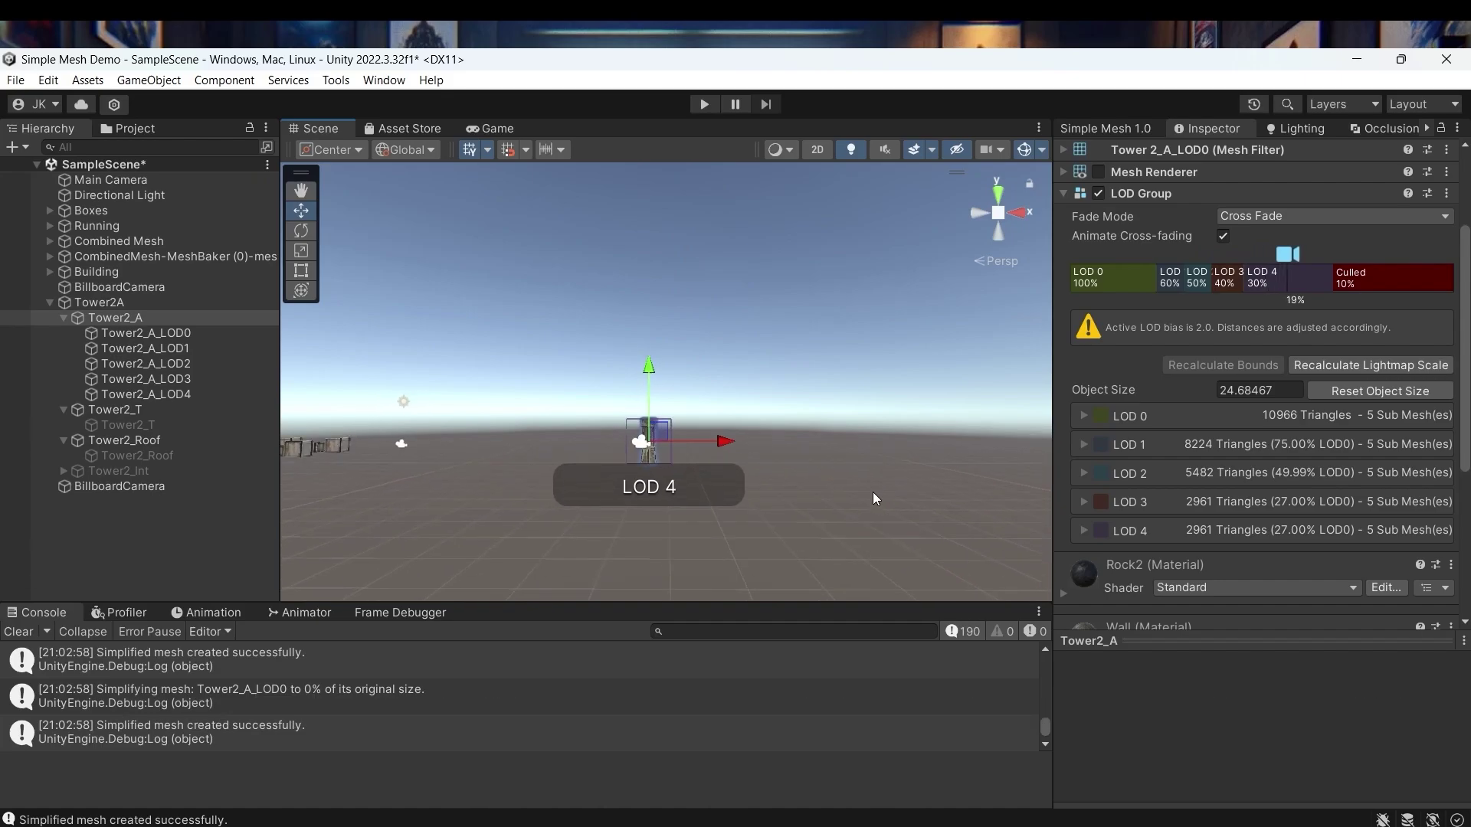
scroll(873, 493, "down", 4)
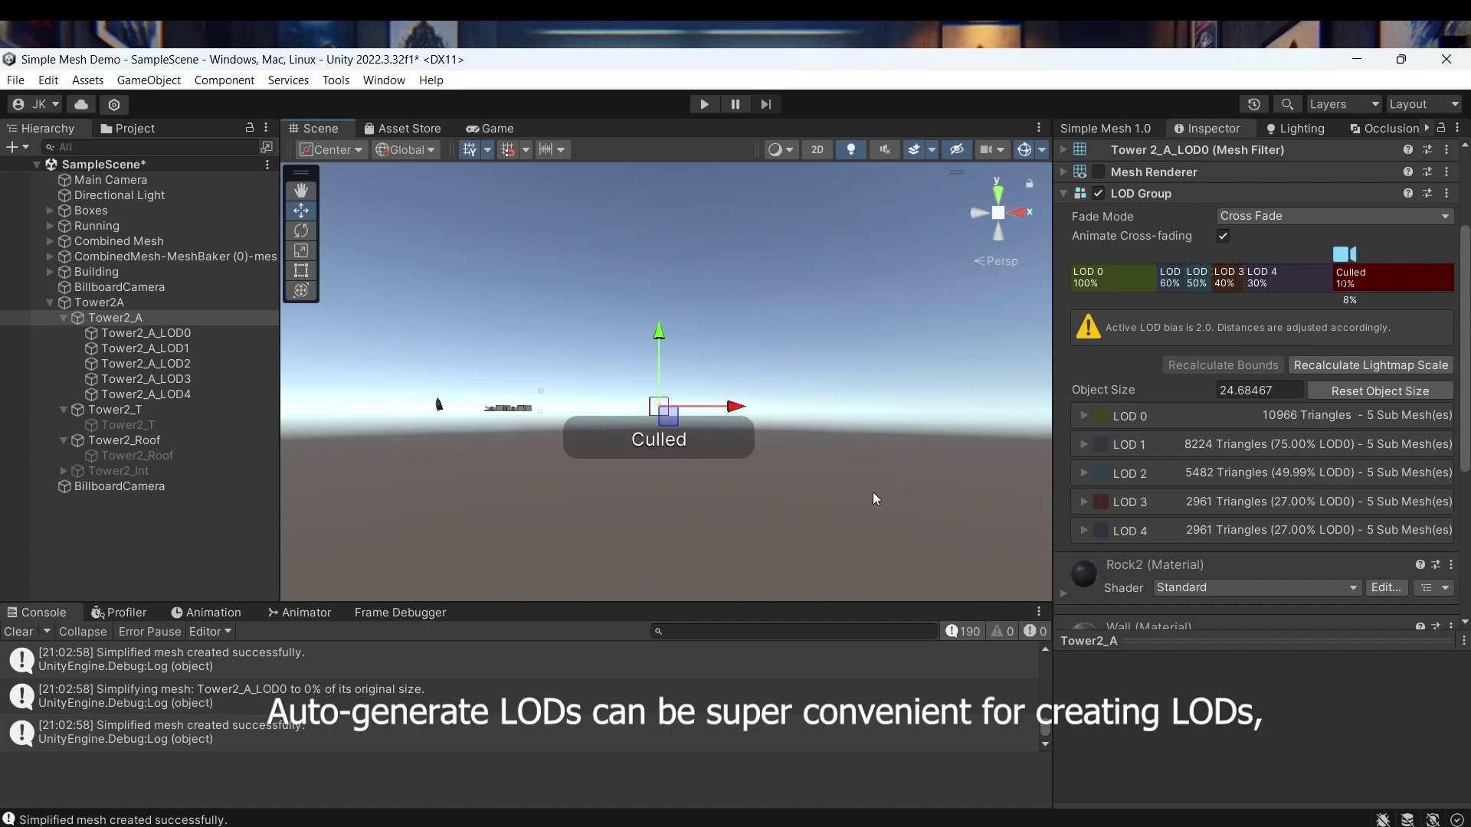
scroll(873, 494, "up", 5)
scroll(873, 496, "up", 6)
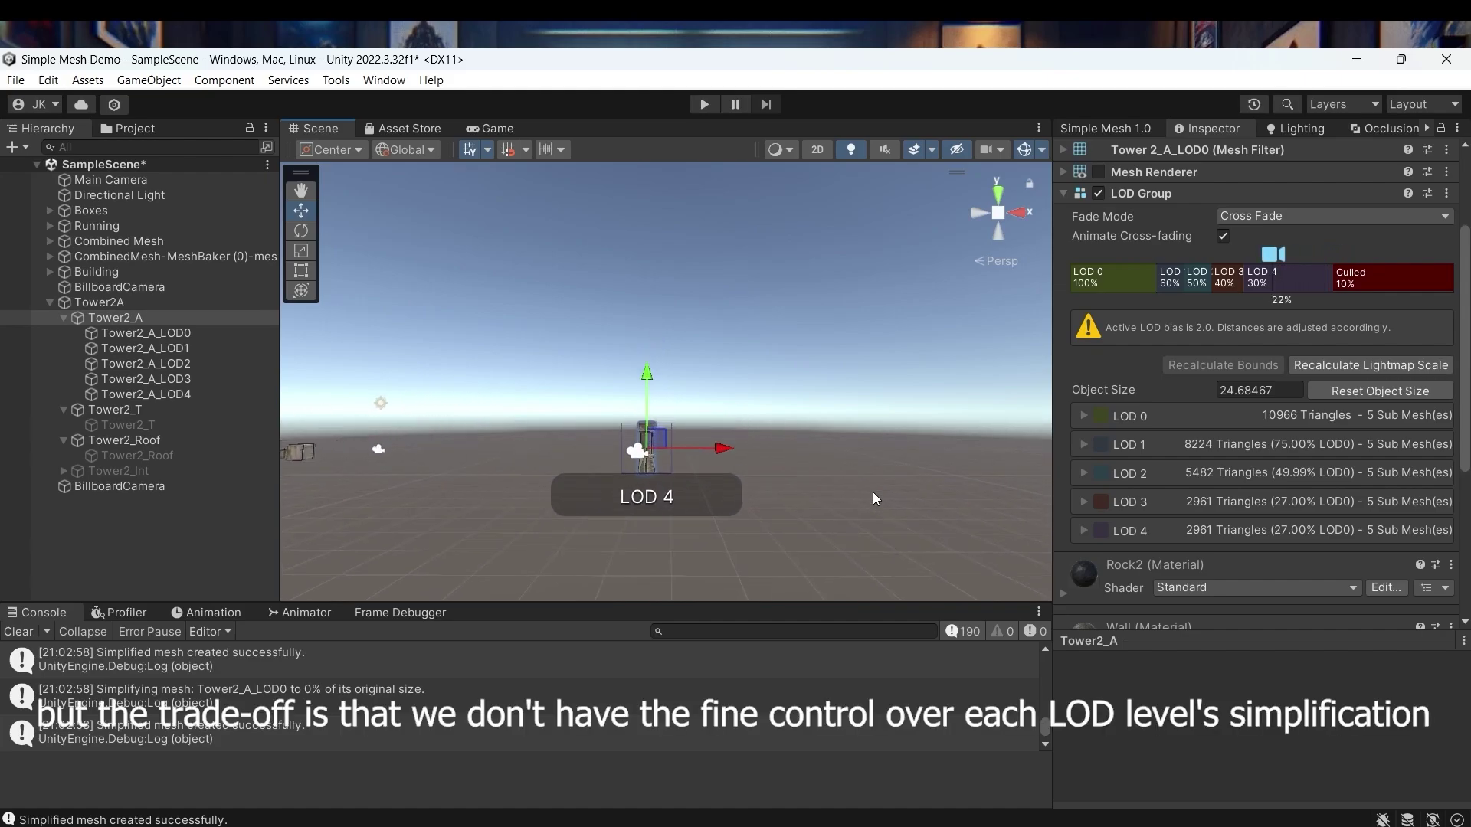
scroll(922, 450, "up", 7)
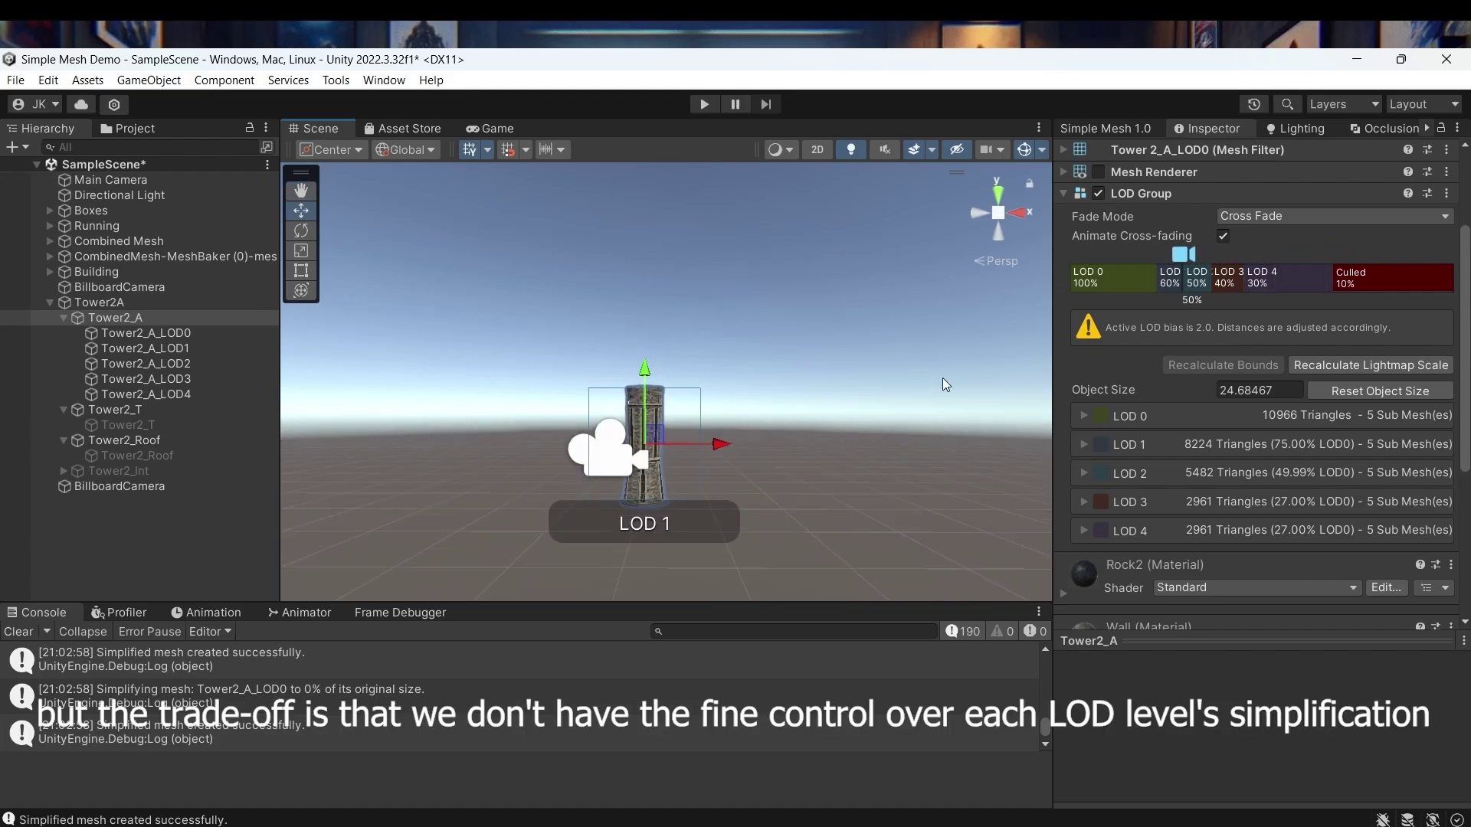
scroll(932, 370, "up", 4)
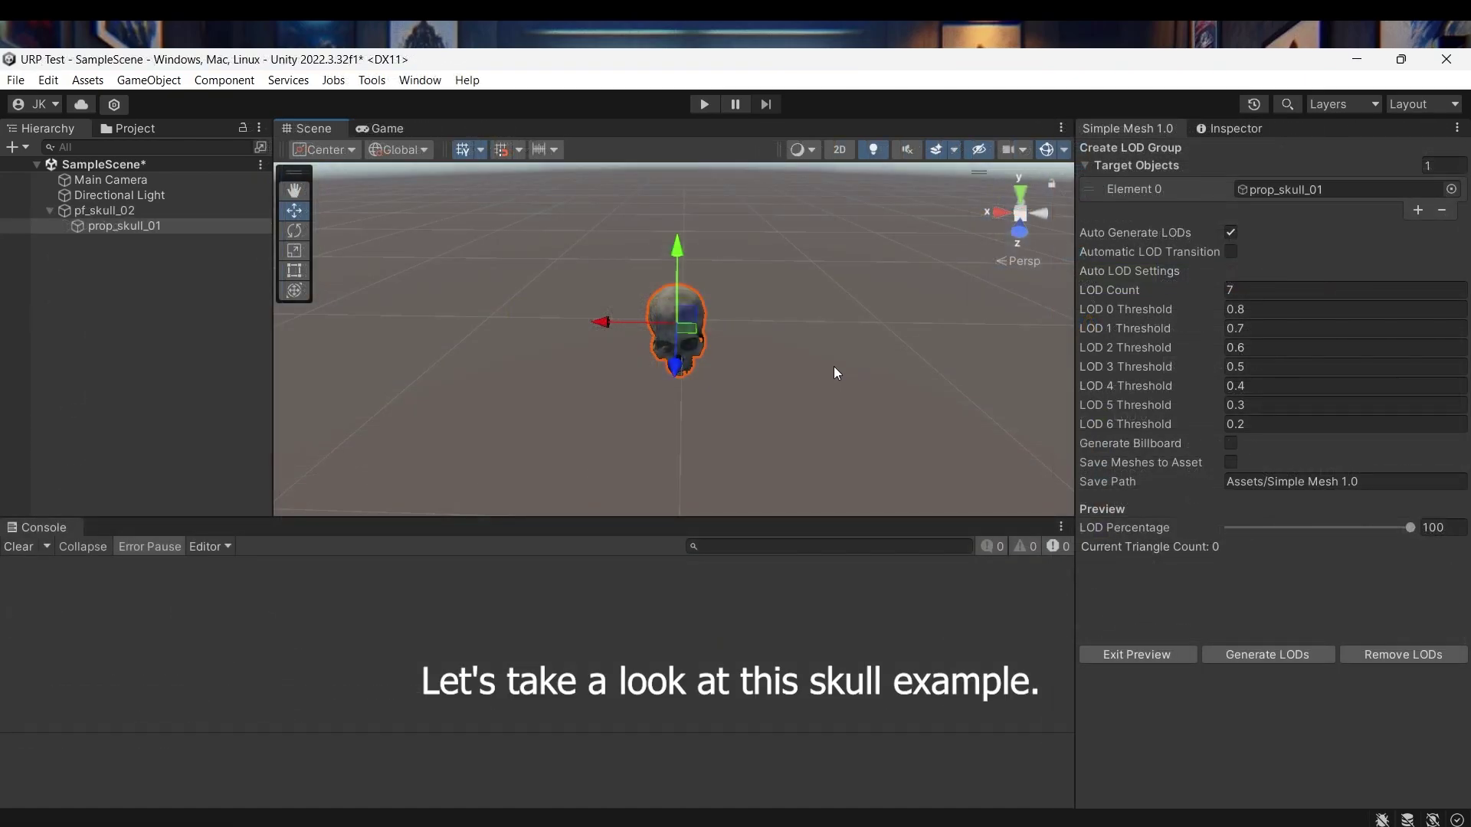
Step: Orbit and zoom the view around the prop_skull_01 skull
key("alt")
left_click_drag(817, 368, 834, 326, "alt")
scroll(834, 324, "up", 3)
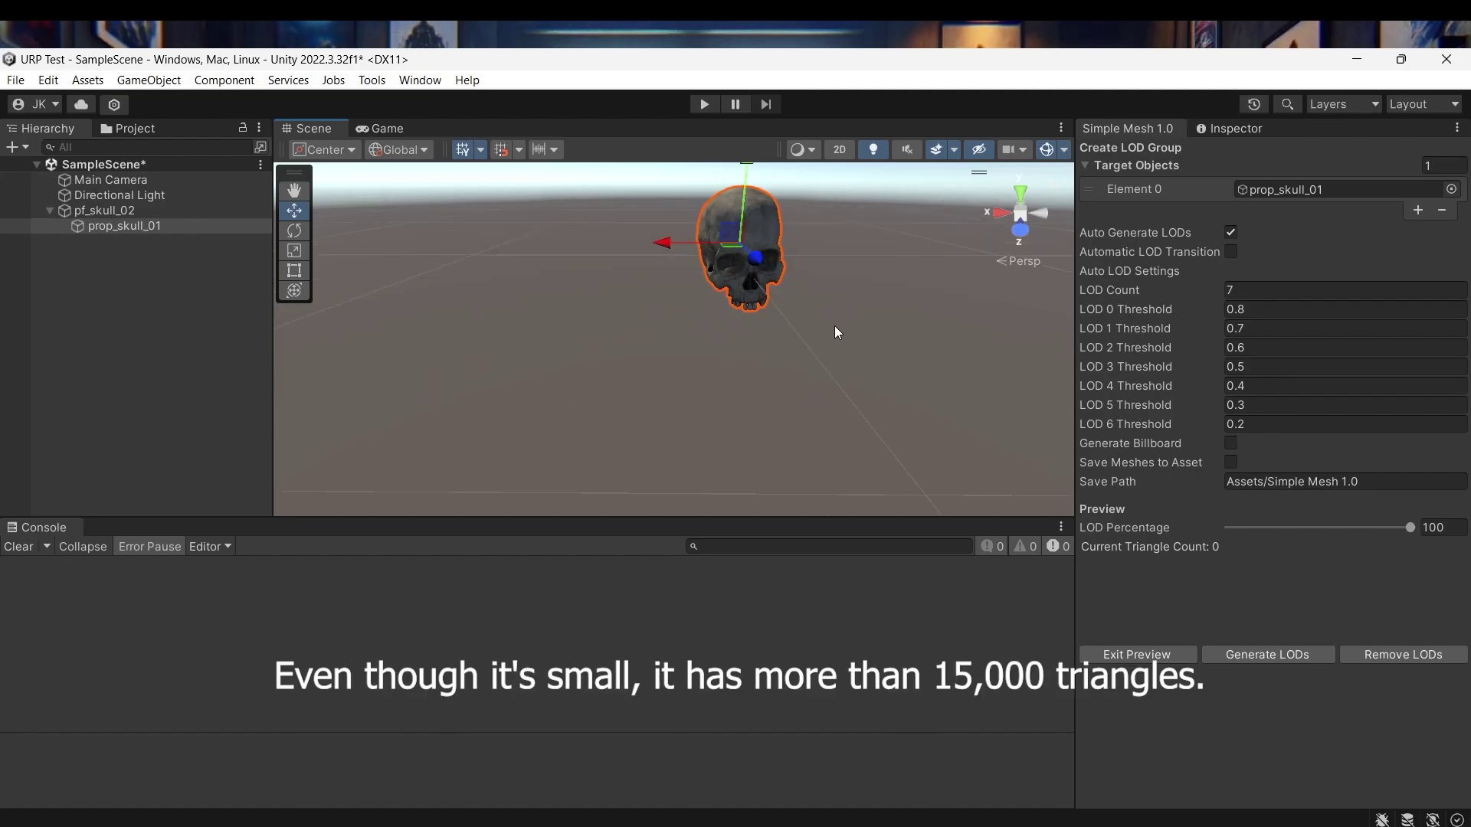
scroll(829, 334, "down", 5)
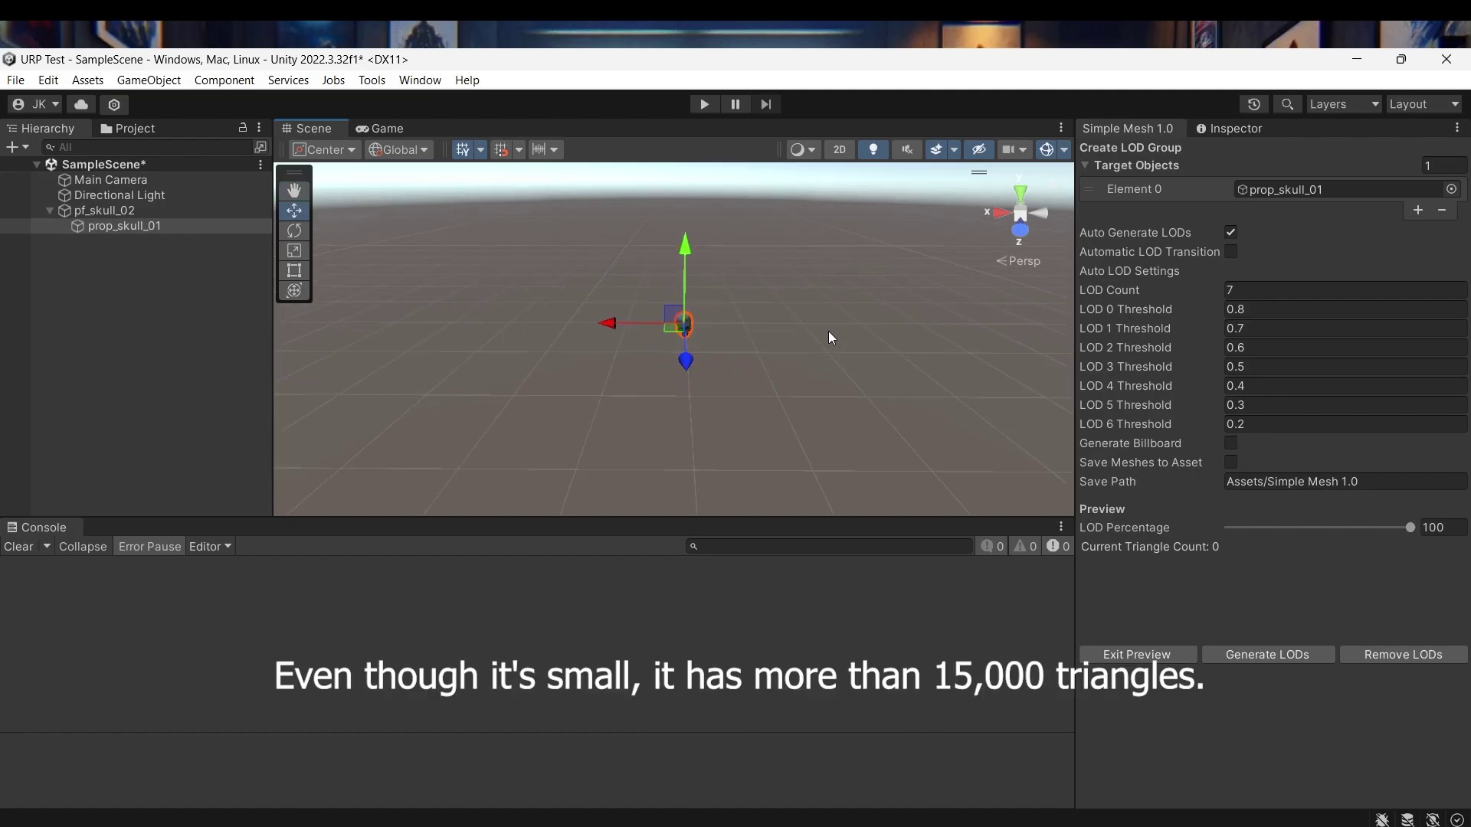
scroll(829, 331, "up", 5)
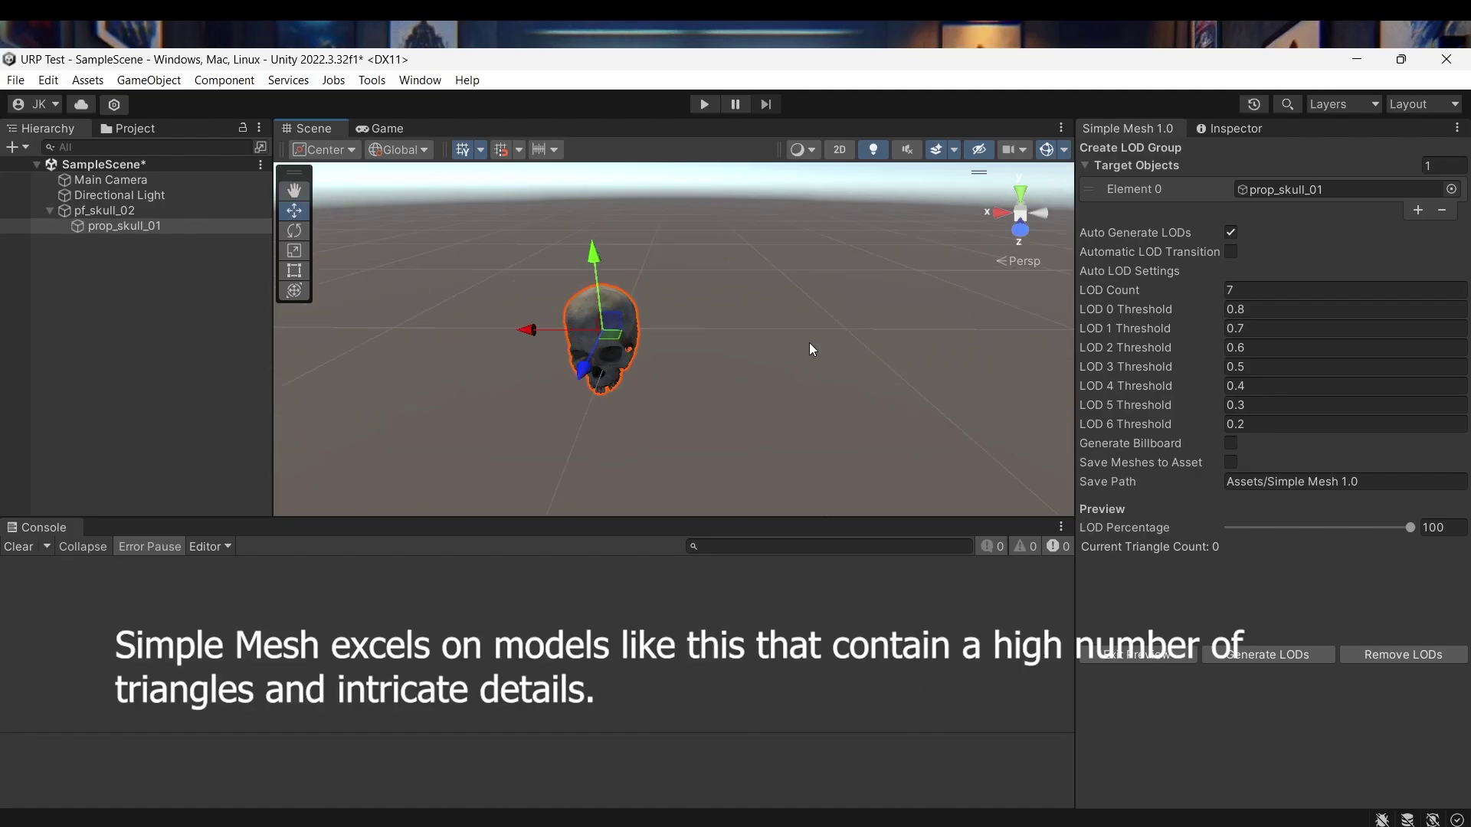
Step: Preview the skull simplified down to 6% LOD Percentage (938 triangles), then re-frame it
mouse_move(1414, 524)
left_mouse_down()
mouse_move(1400, 525)
mouse_move(1436, 532)
left_mouse_up()
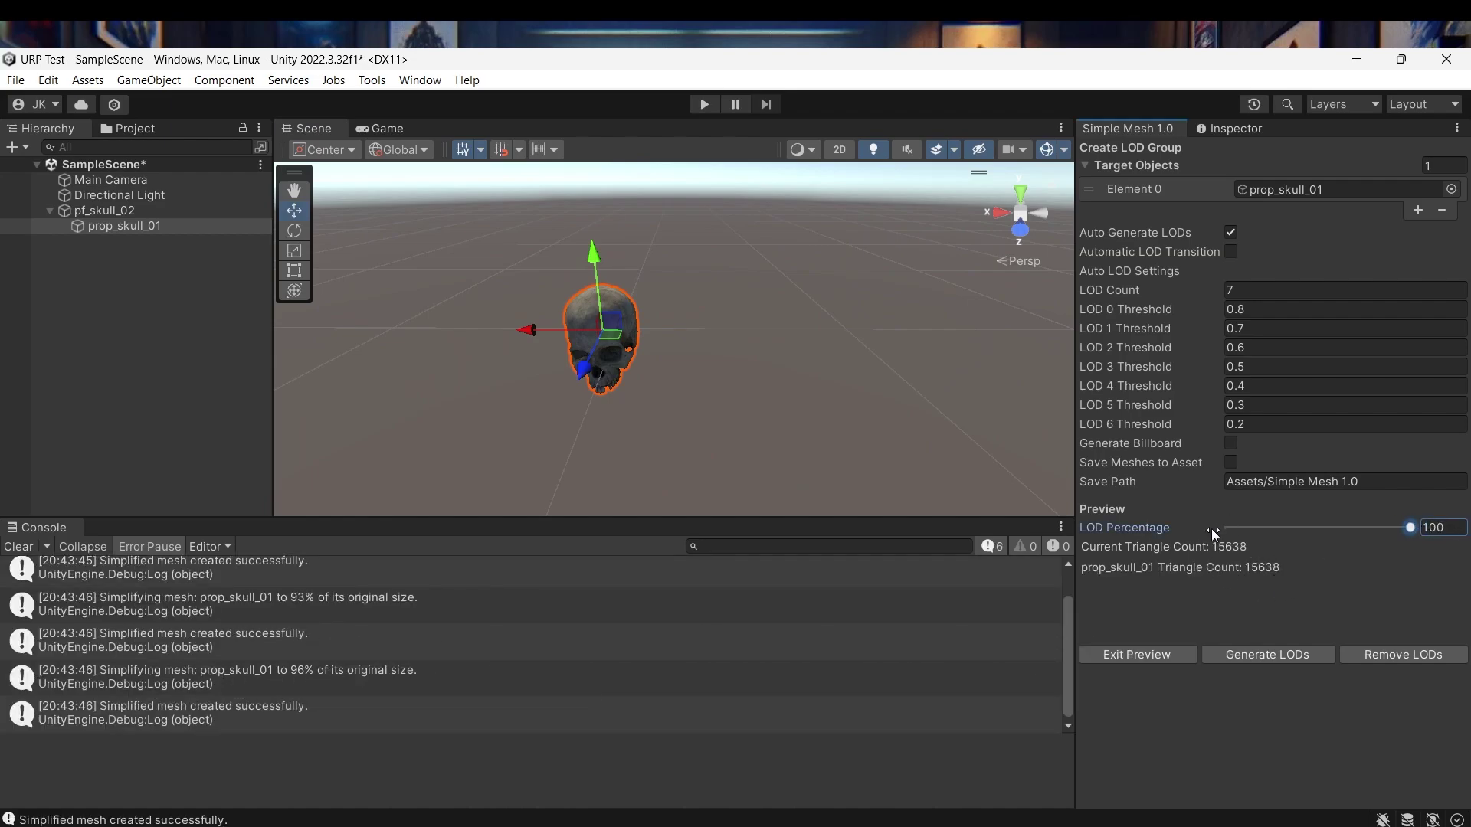
left_click_drag(1408, 528, 1234, 530)
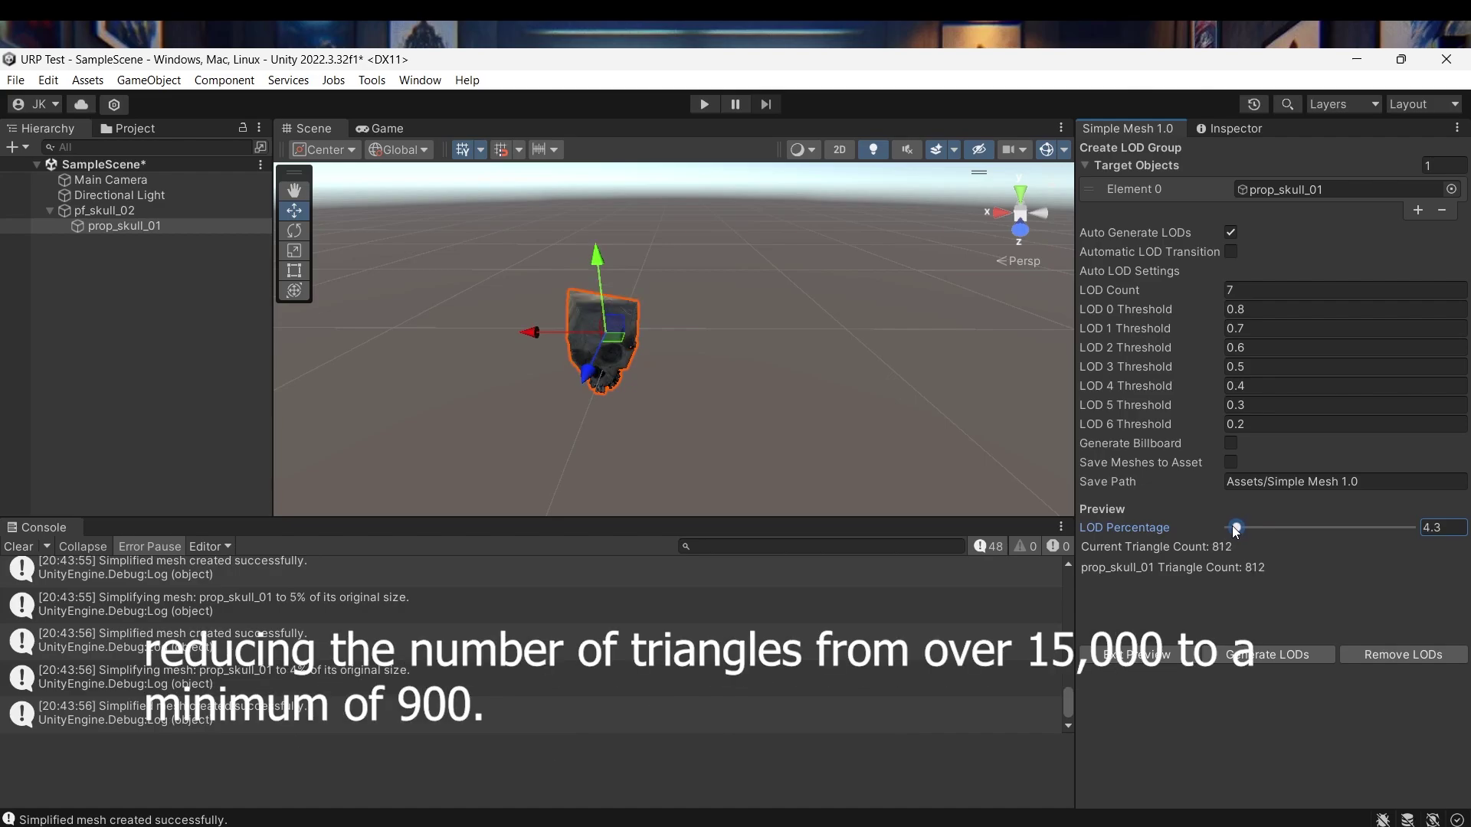
left_click_drag(1235, 528, 1239, 528)
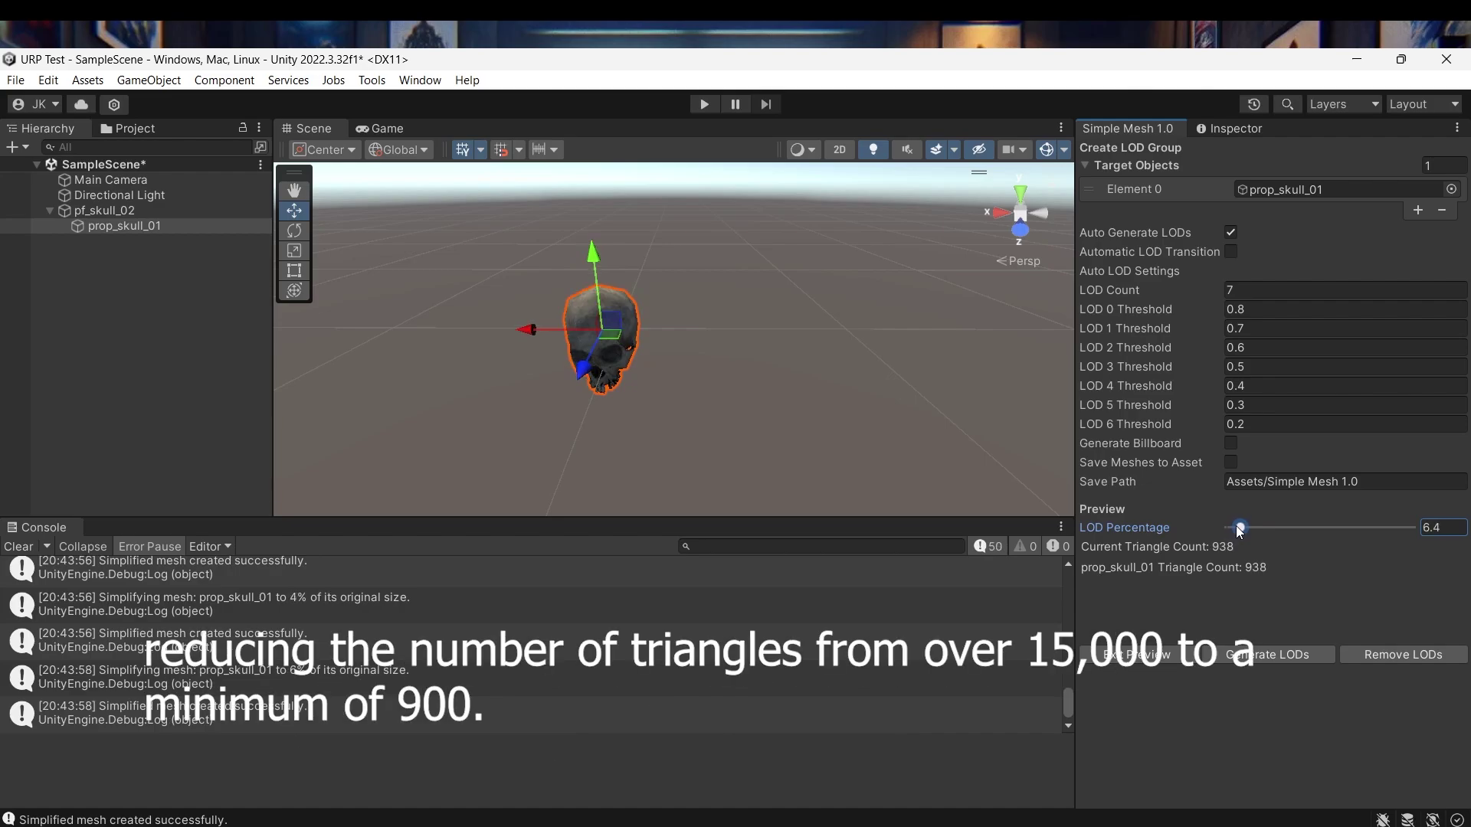
left_click(1442, 529)
type("6")
key("Return")
right_click_drag(842, 345, 795, 382)
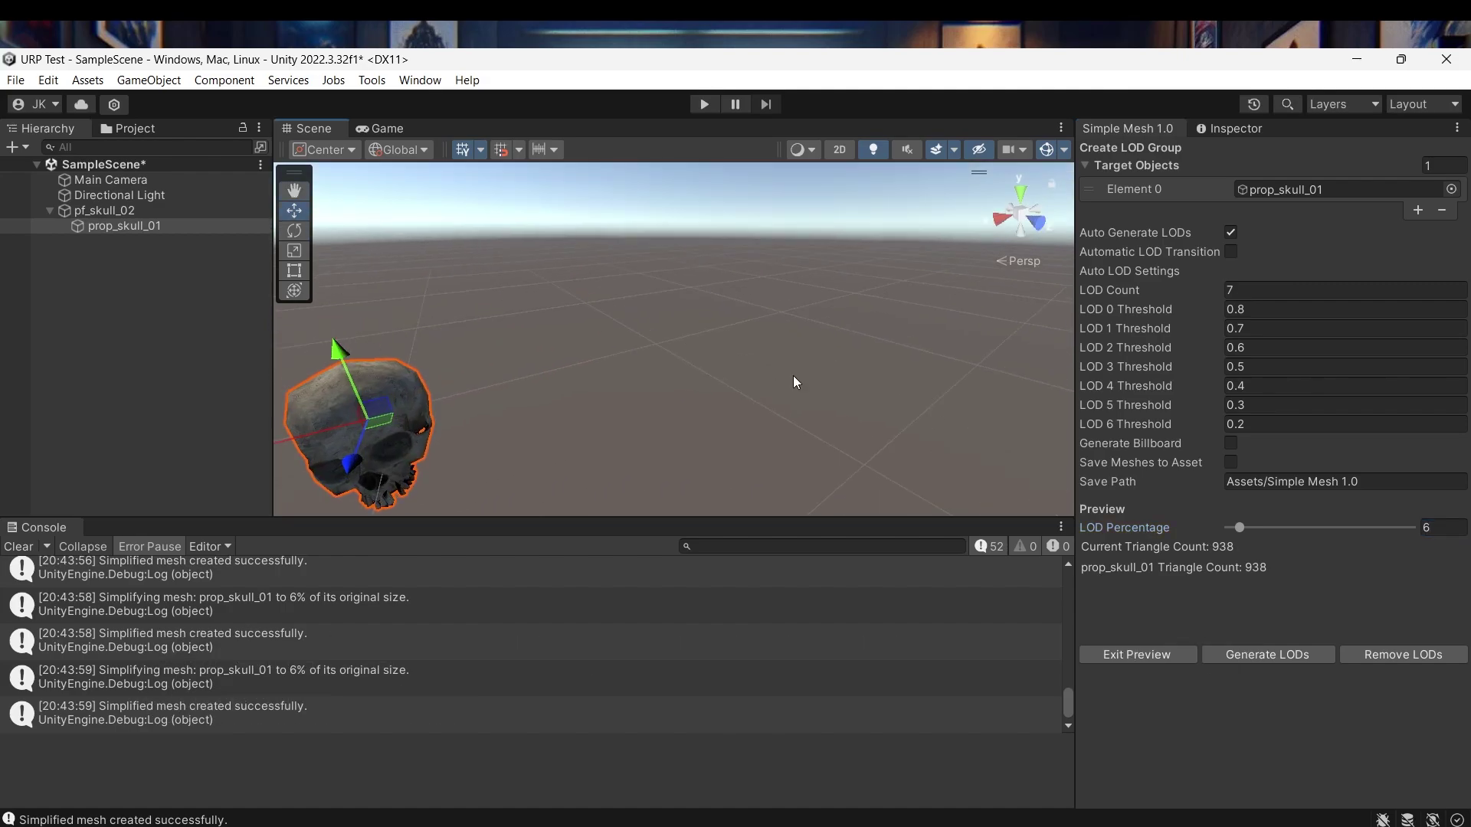
key("f")
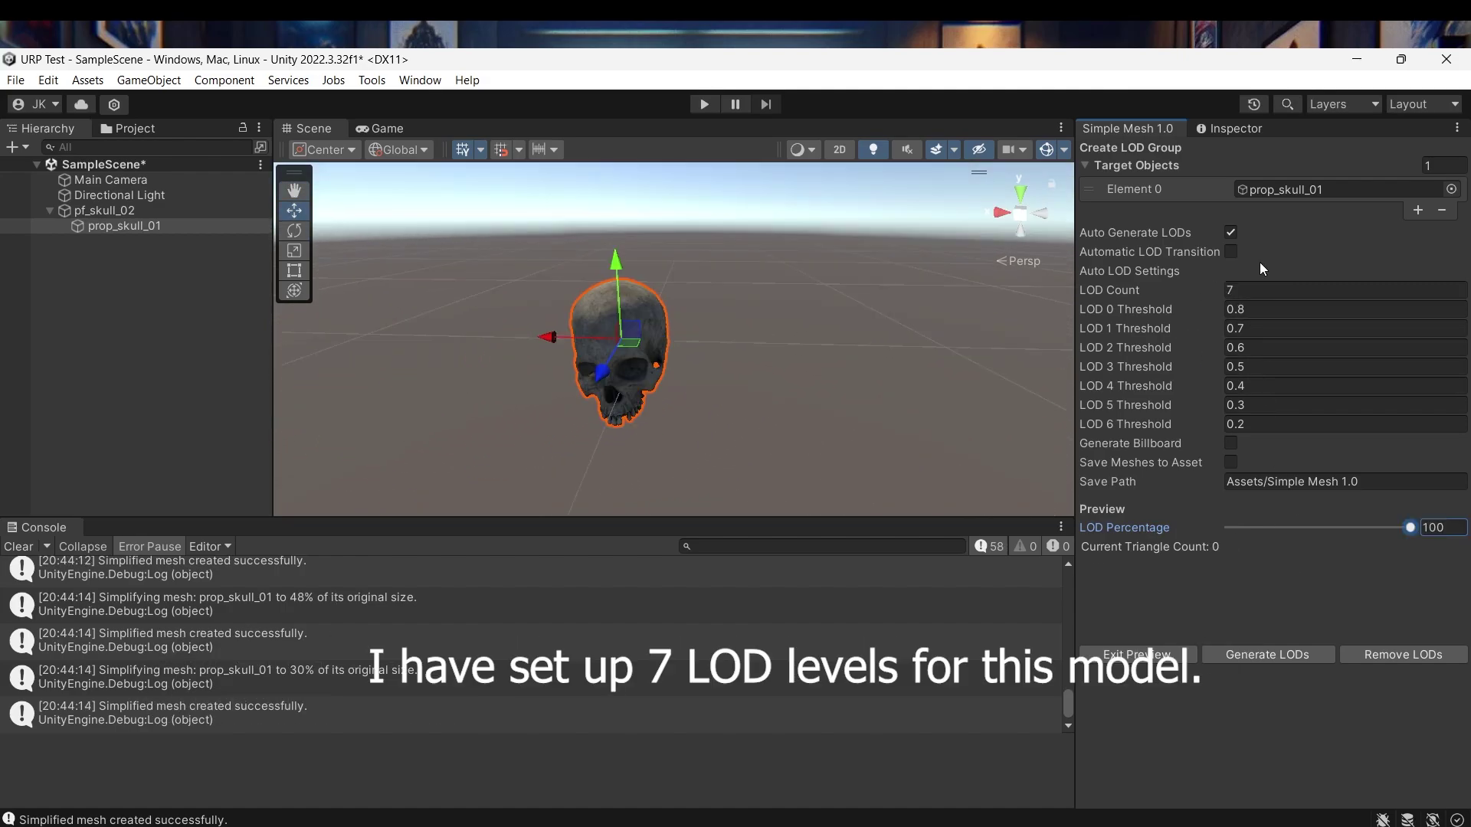
Step: Enable Automatic LOD Transition, generate the skull's LOD0–LOD6 levels, and review them in the Inspector
left_click(1235, 253)
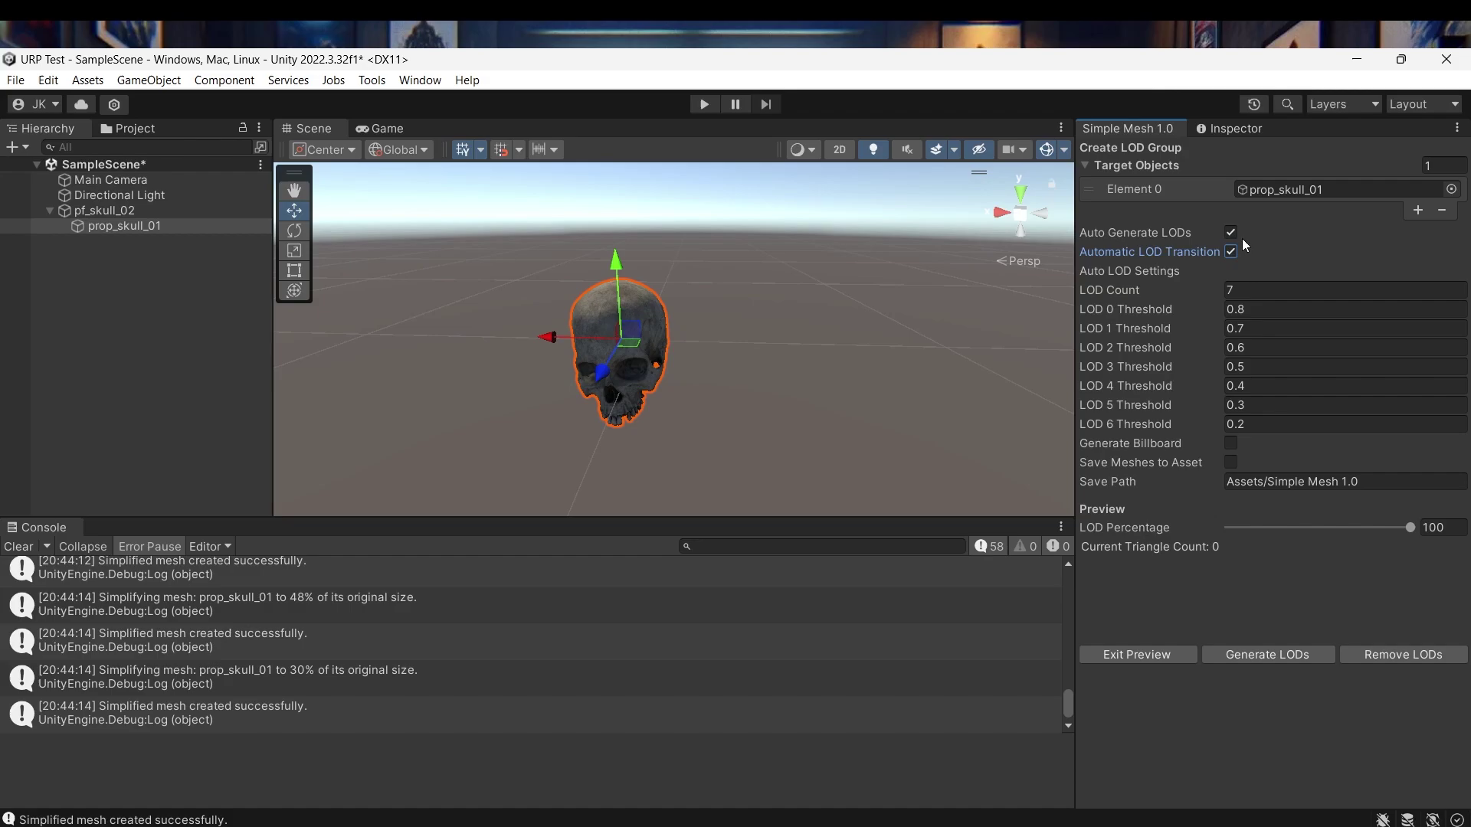
left_click(1262, 657)
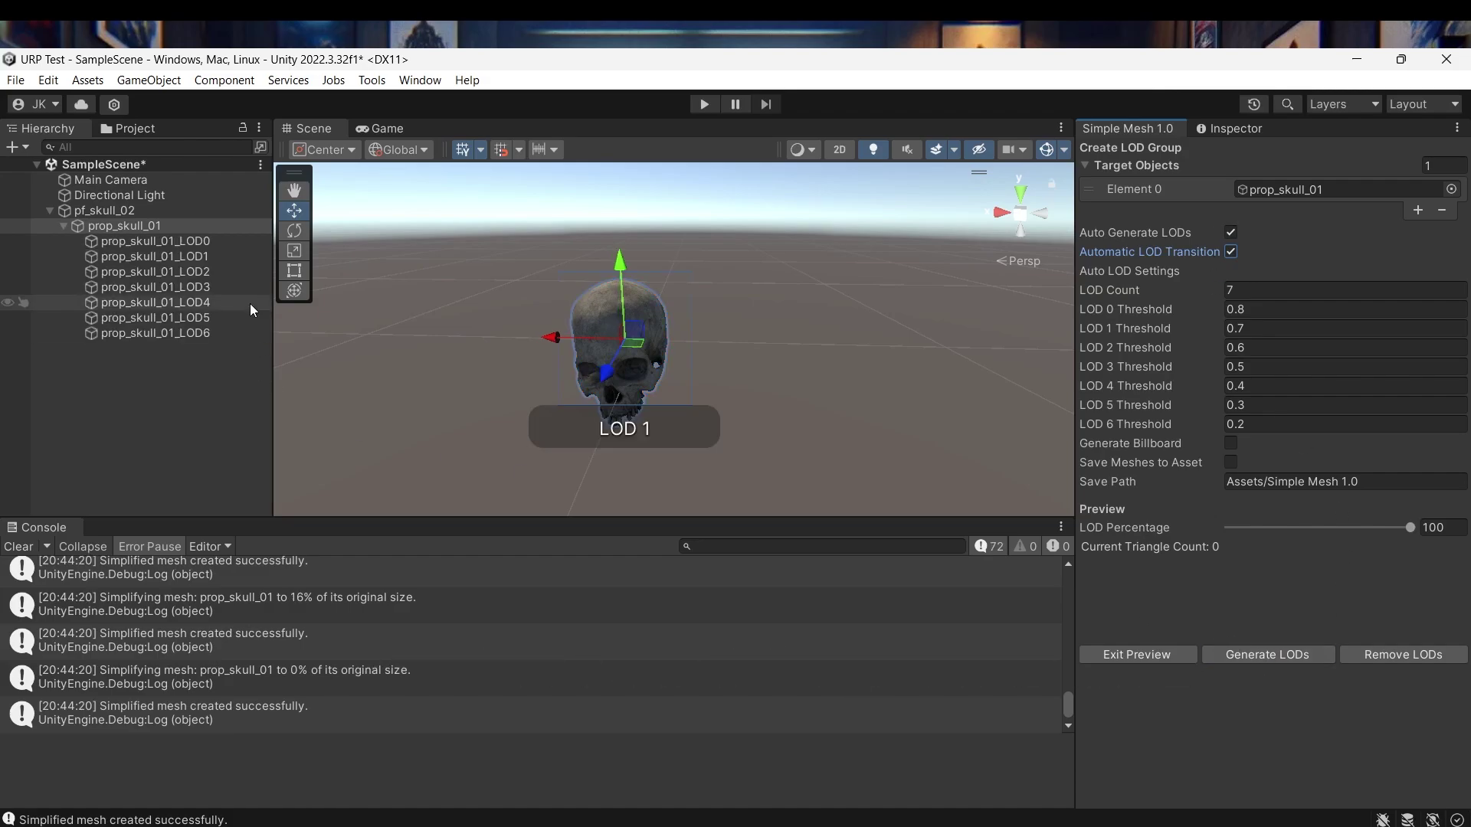
left_click(1240, 127)
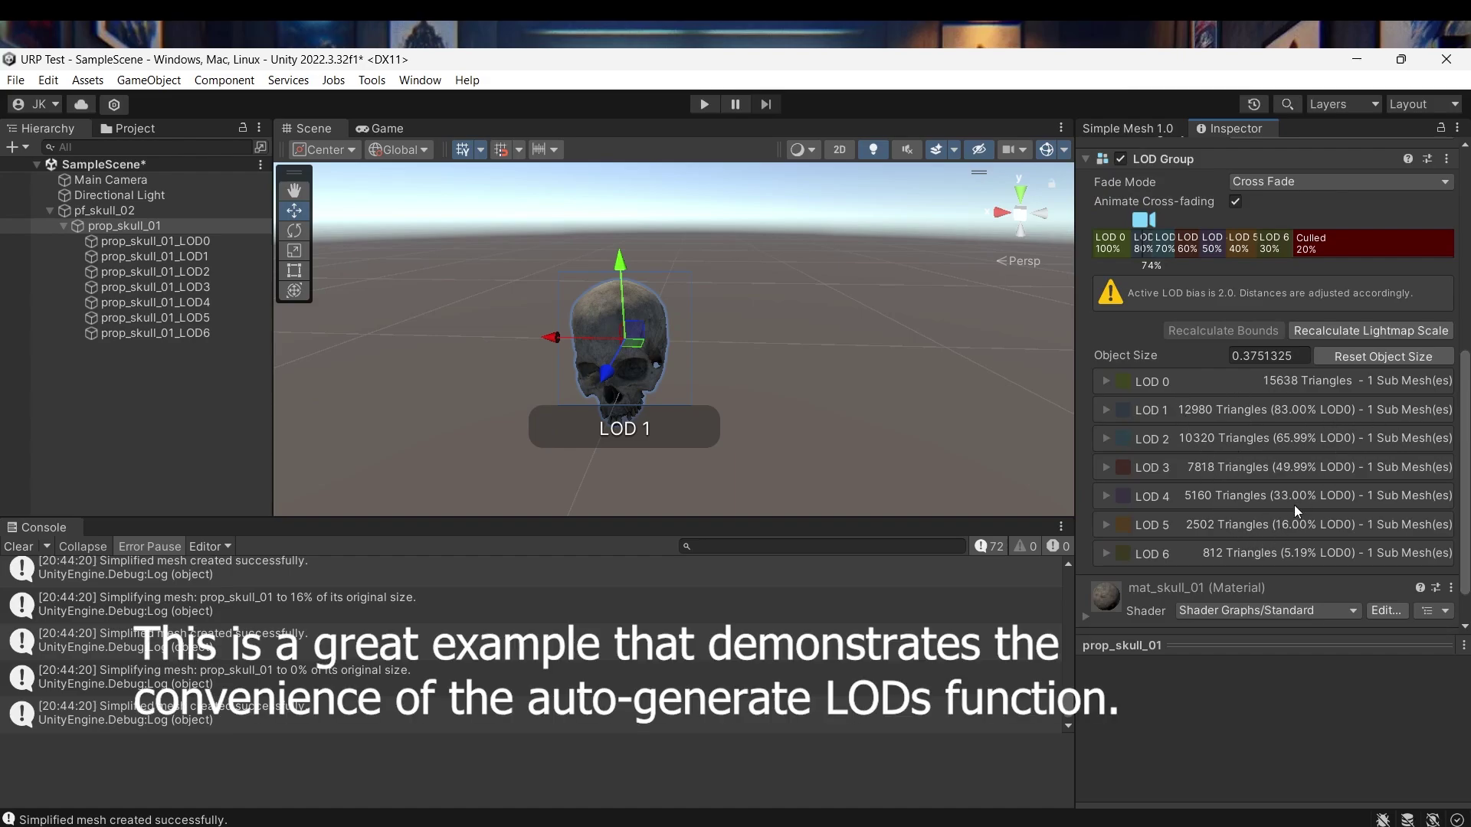
scroll(900, 426, "down", 6)
scroll(899, 426, "up", 2)
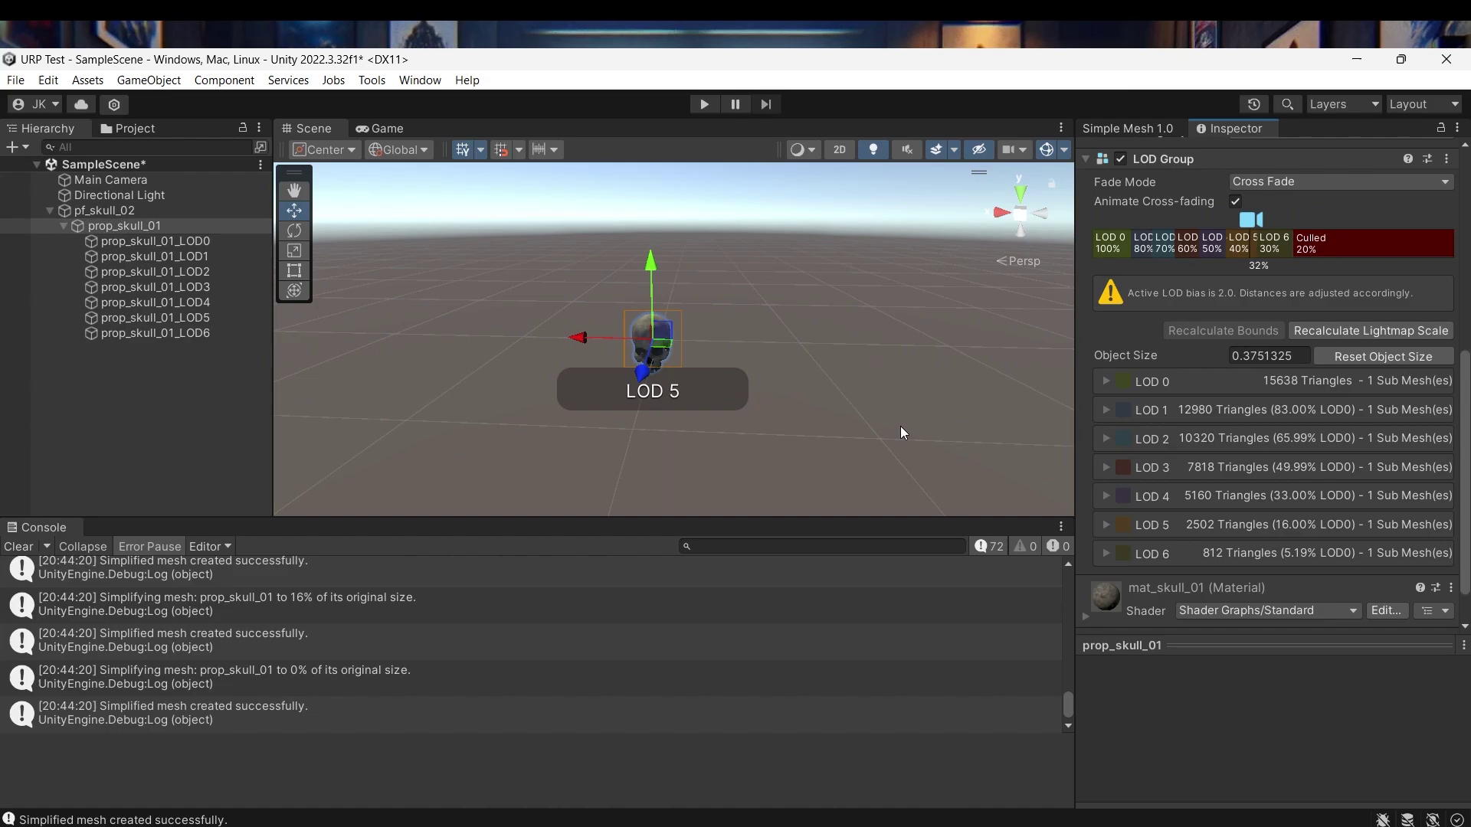
scroll(899, 426, "up", 3)
scroll(899, 426, "down", 1)
left_click(1144, 131)
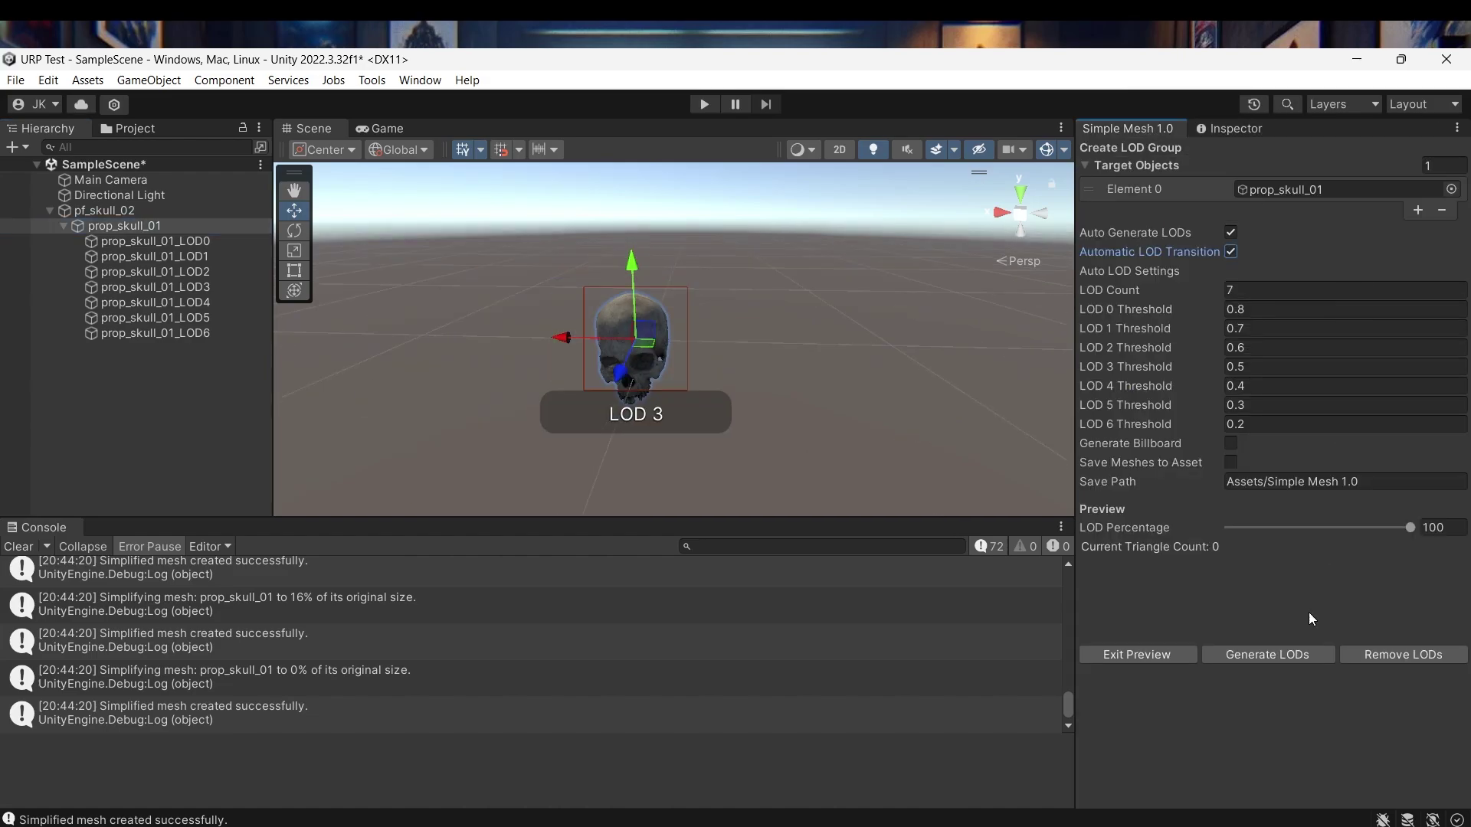
Step: Remove the skull's generated LODs, then duplicate prop_skull_01 and move the copy aside
left_click(1404, 656)
scroll(842, 387, "down", 3)
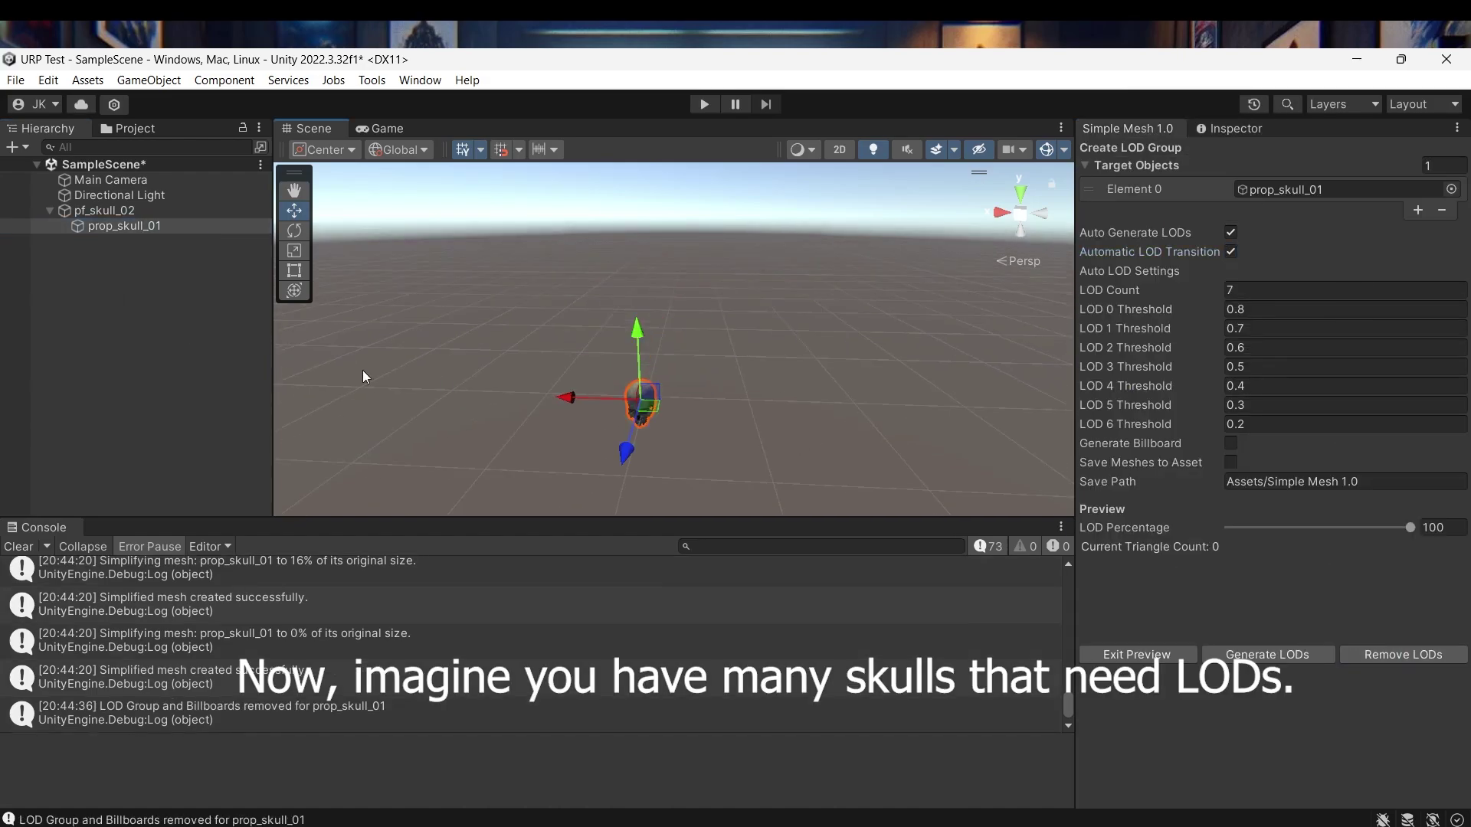
left_click(109, 224)
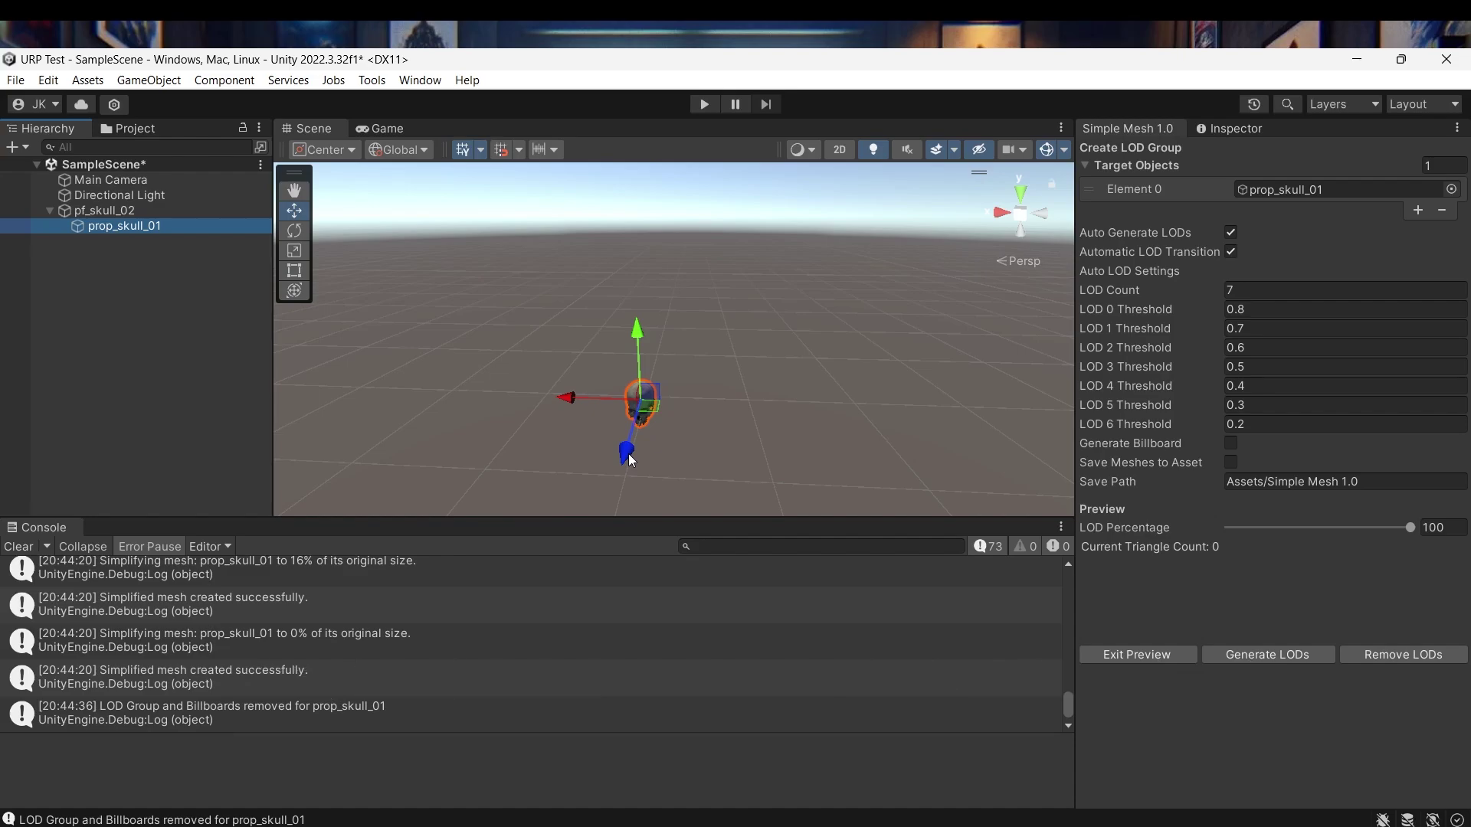
key("ctrl+d")
left_click(565, 393)
left_click(641, 402)
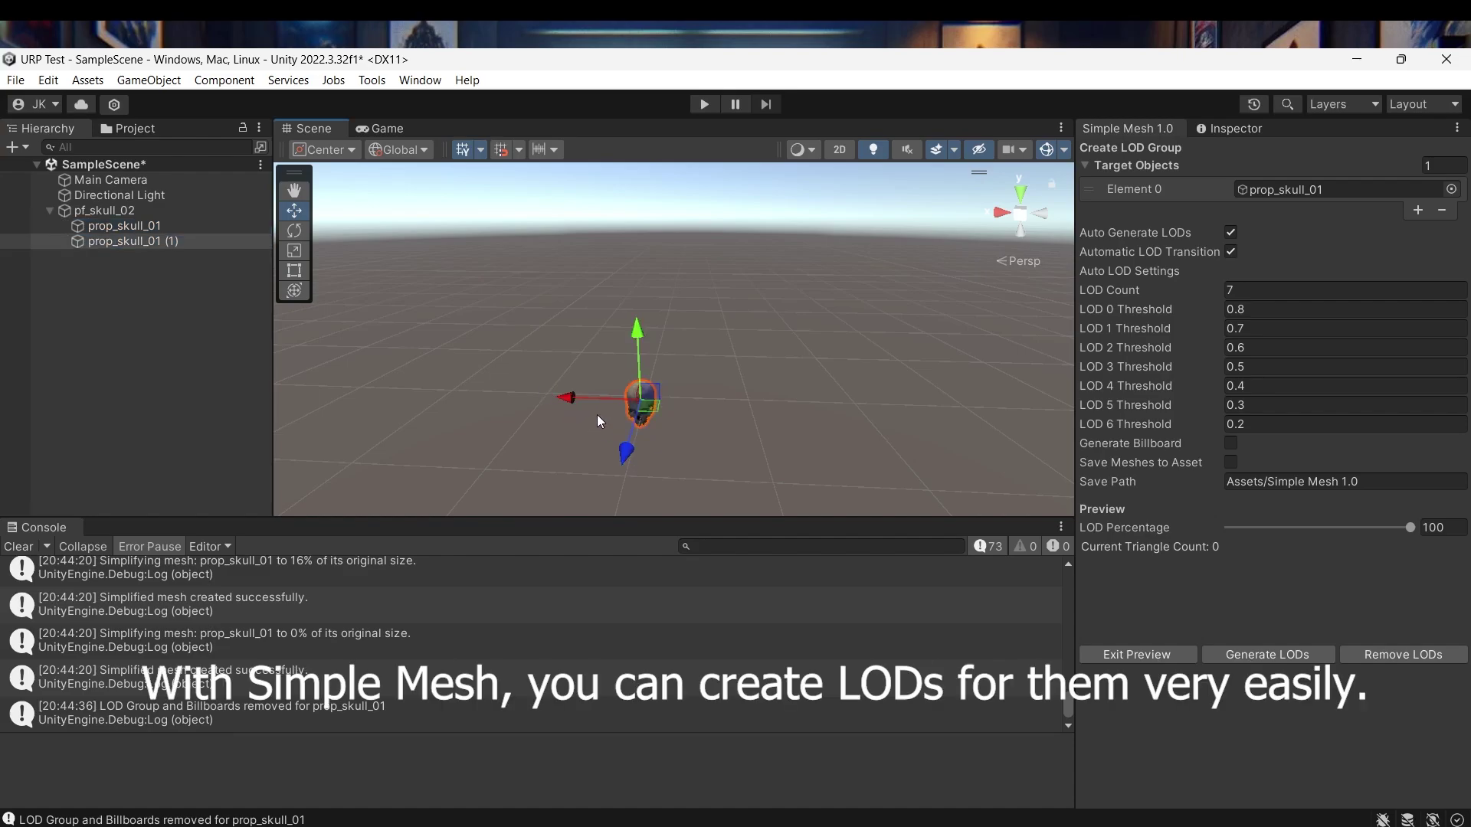
left_click_drag(601, 417, 771, 429)
Step: Keep duplicating the skull and placing the copies around the scene, up to thirteen skulls
key("ctrl+d")
key("ctrl+d")
key("ctrl+d")
key("ctrl+d")
key("ctrl+d")
key("ctrl+d")
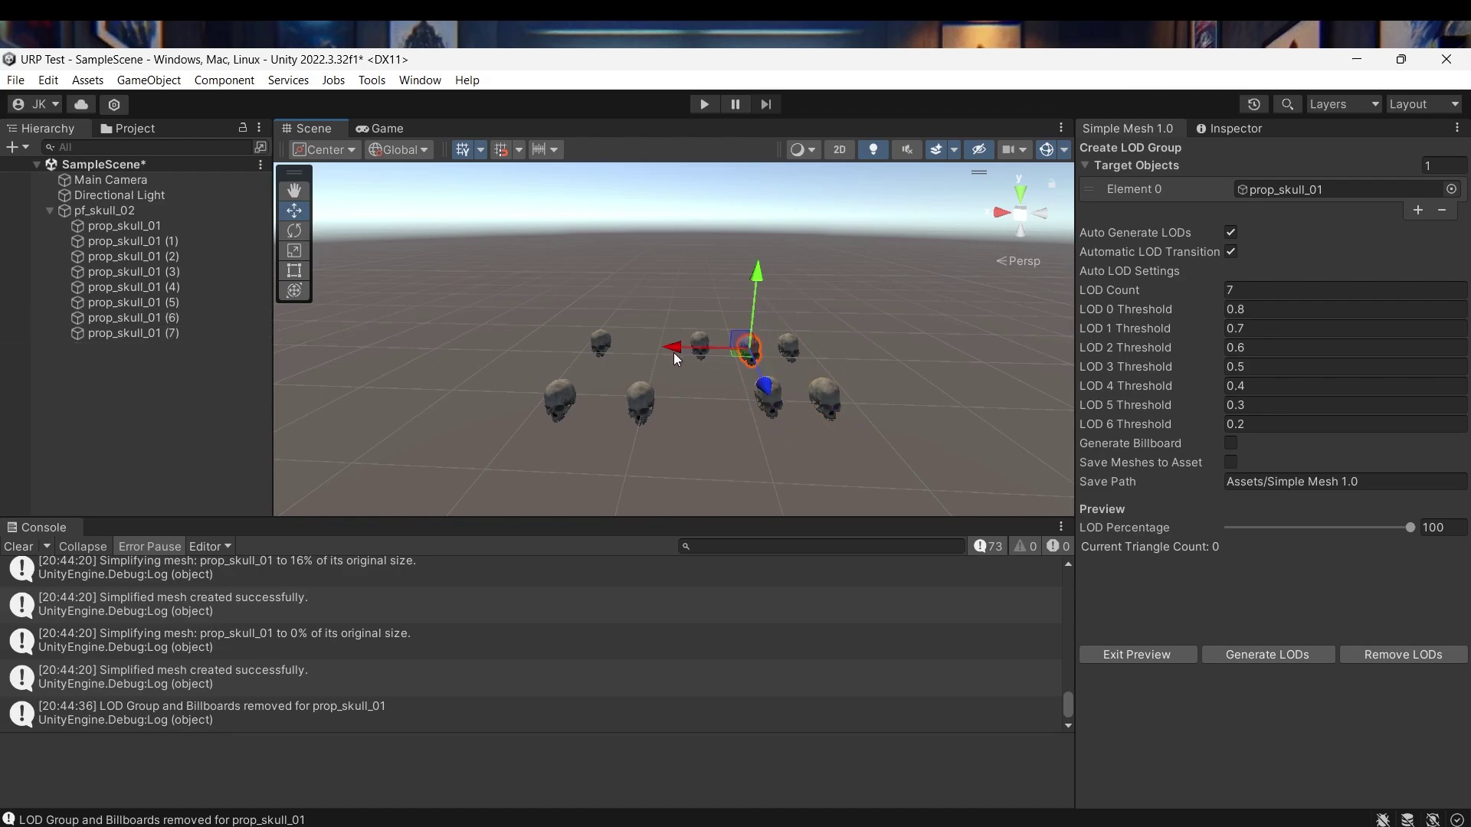
key("ctrl+d")
left_click_drag(673, 352, 453, 446)
key("ctrl+d")
key("ctrl+d")
key("ctrl+d")
left_click_drag(498, 402, 647, 393)
key("ctrl+d")
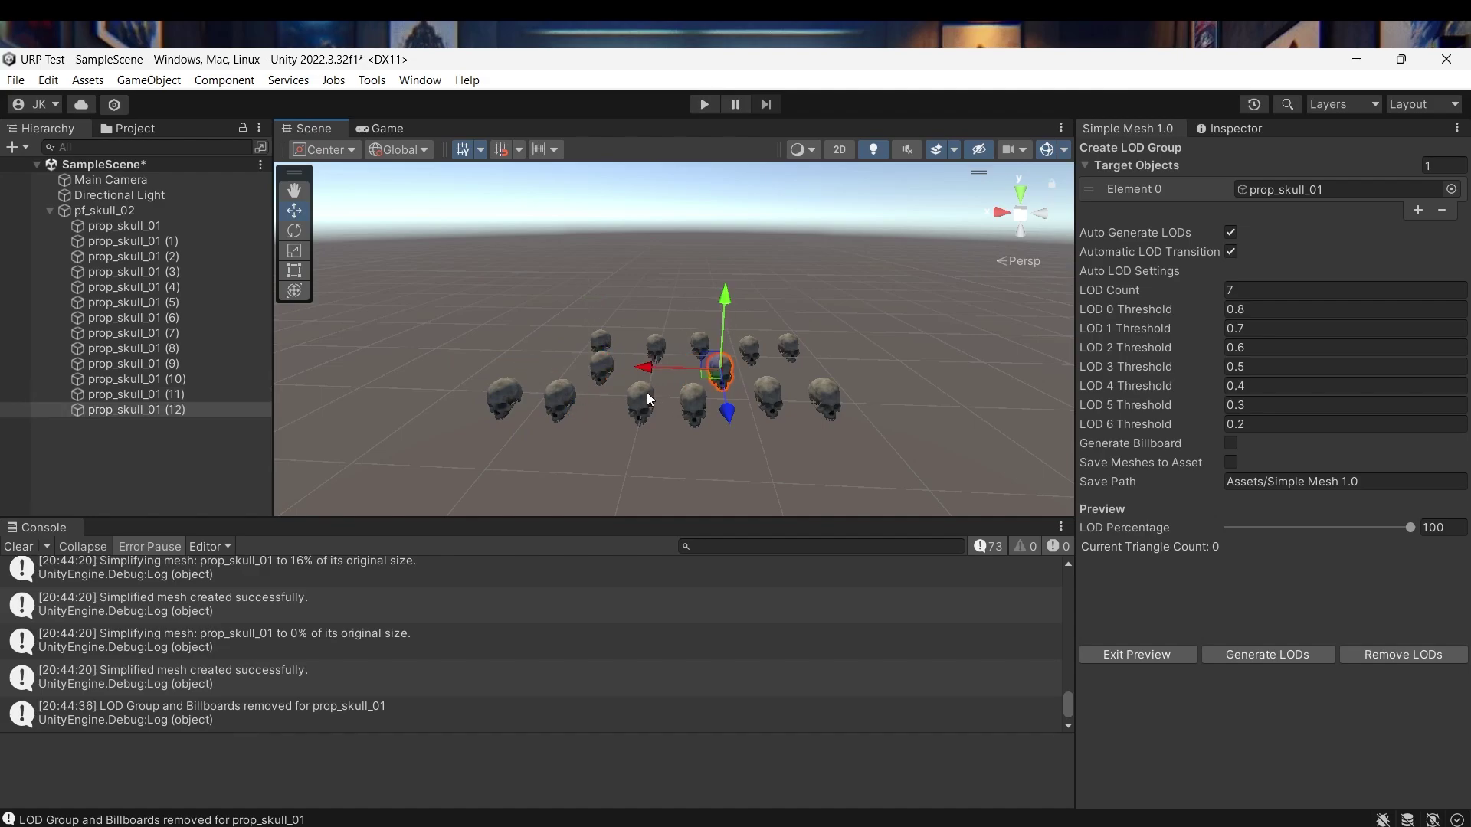
Step: Replace the target list with prop_skull_01 and its twelve copies, then generate their LODs
left_click(1442, 210)
left_click(146, 228)
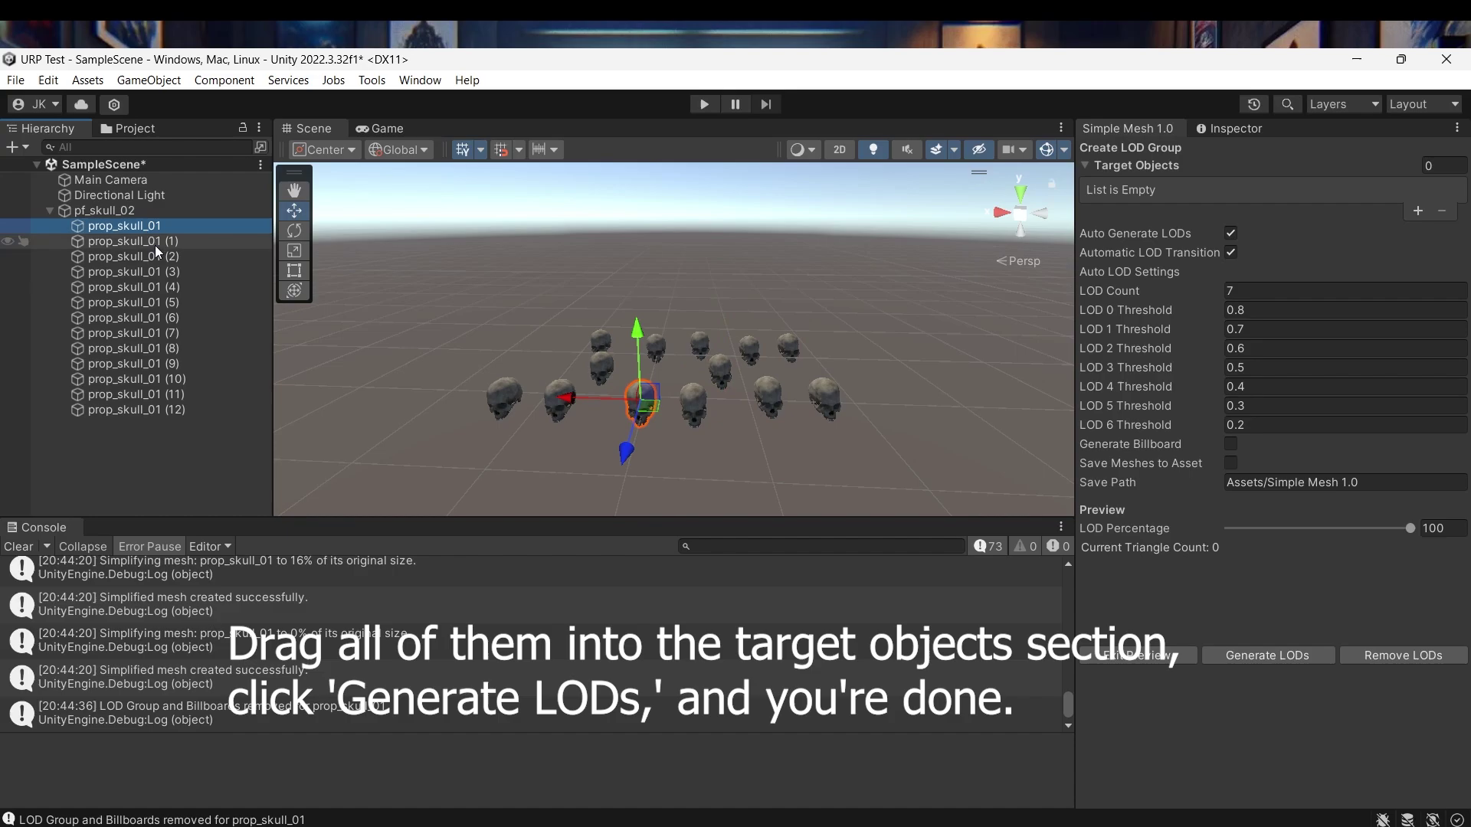
left_click(165, 410, "shift")
left_click_drag(165, 410, 1316, 168)
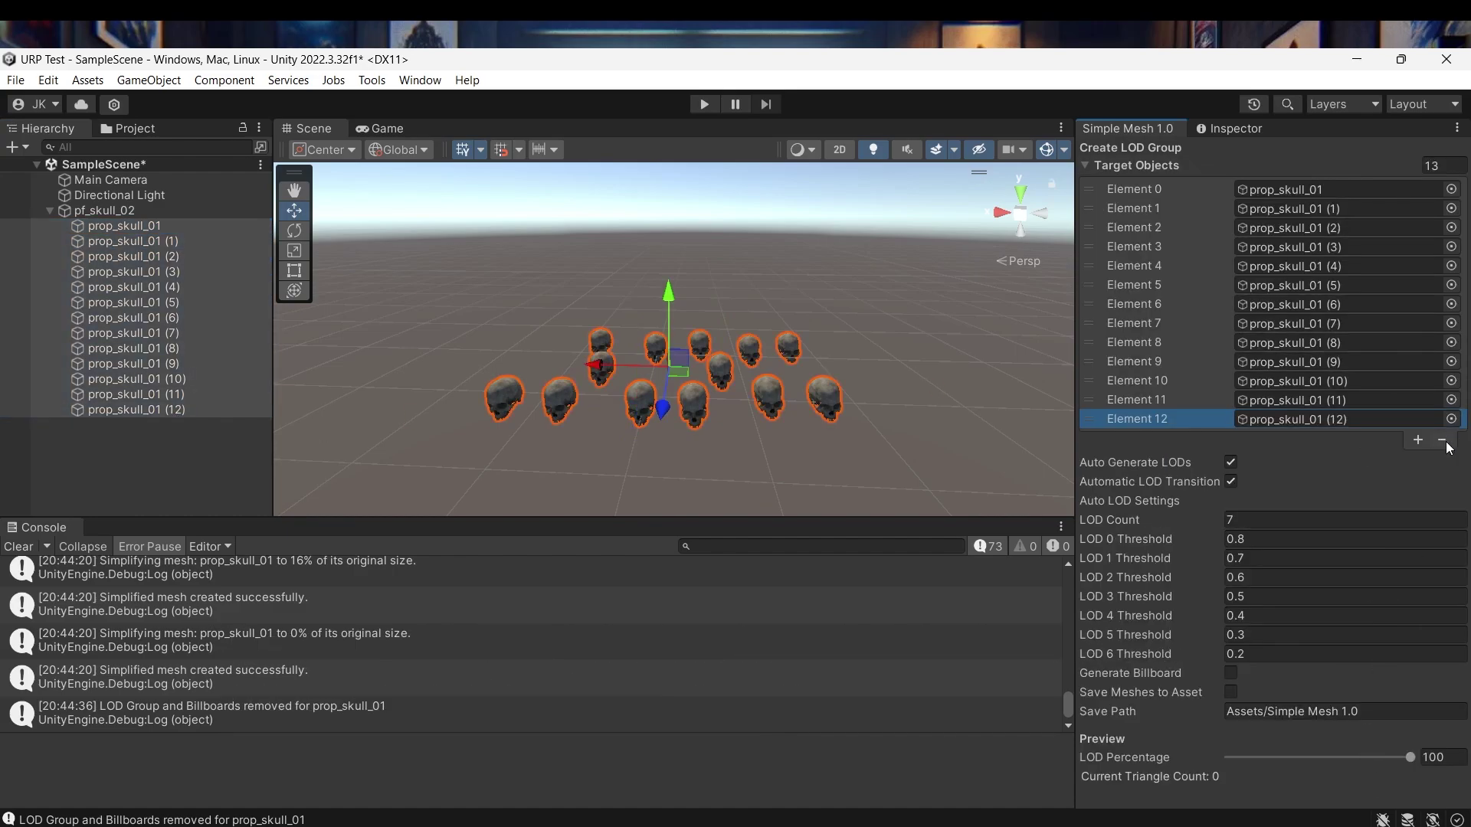
left_click(1083, 158)
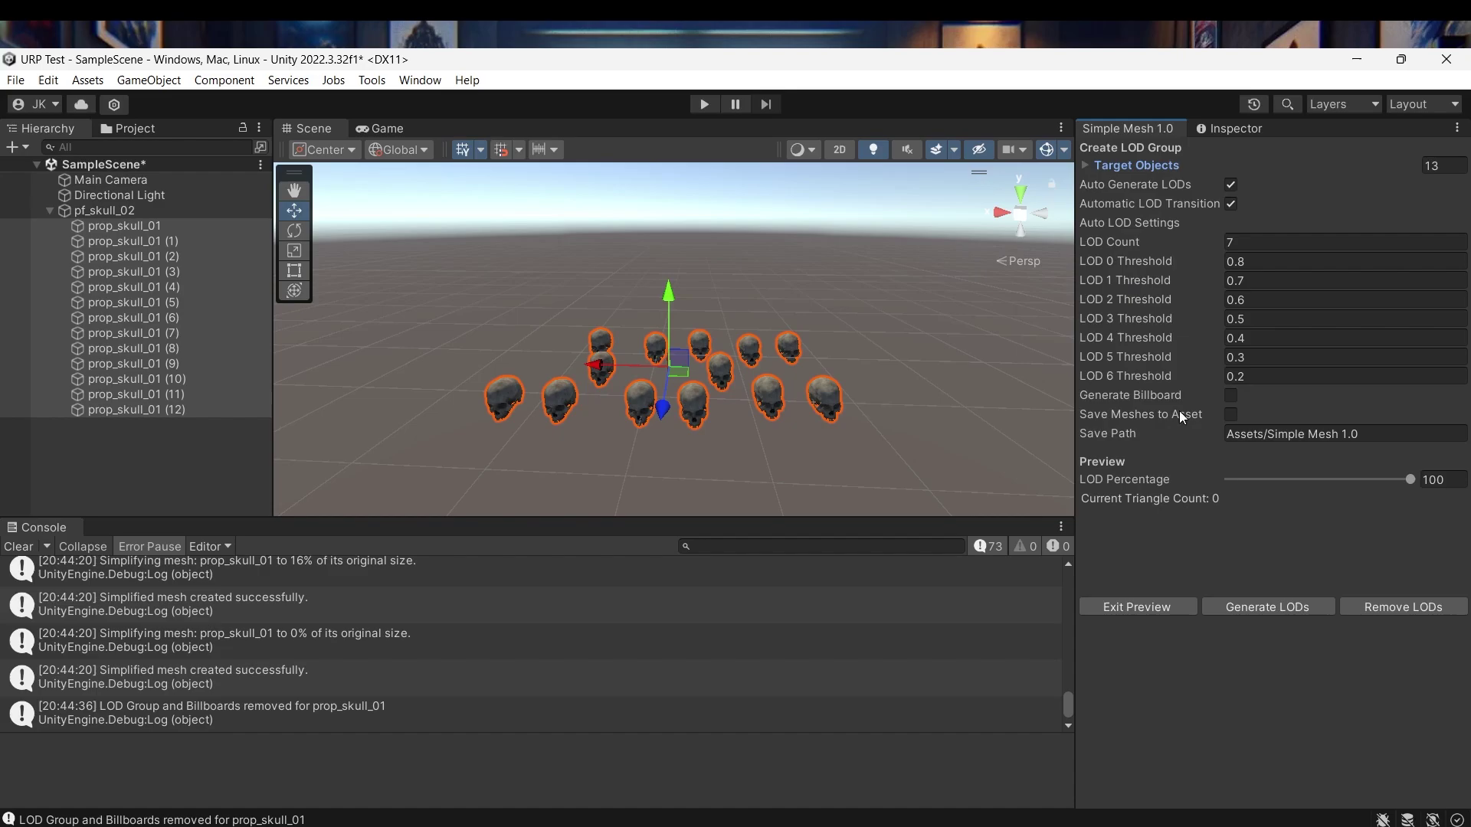
left_click(1260, 605)
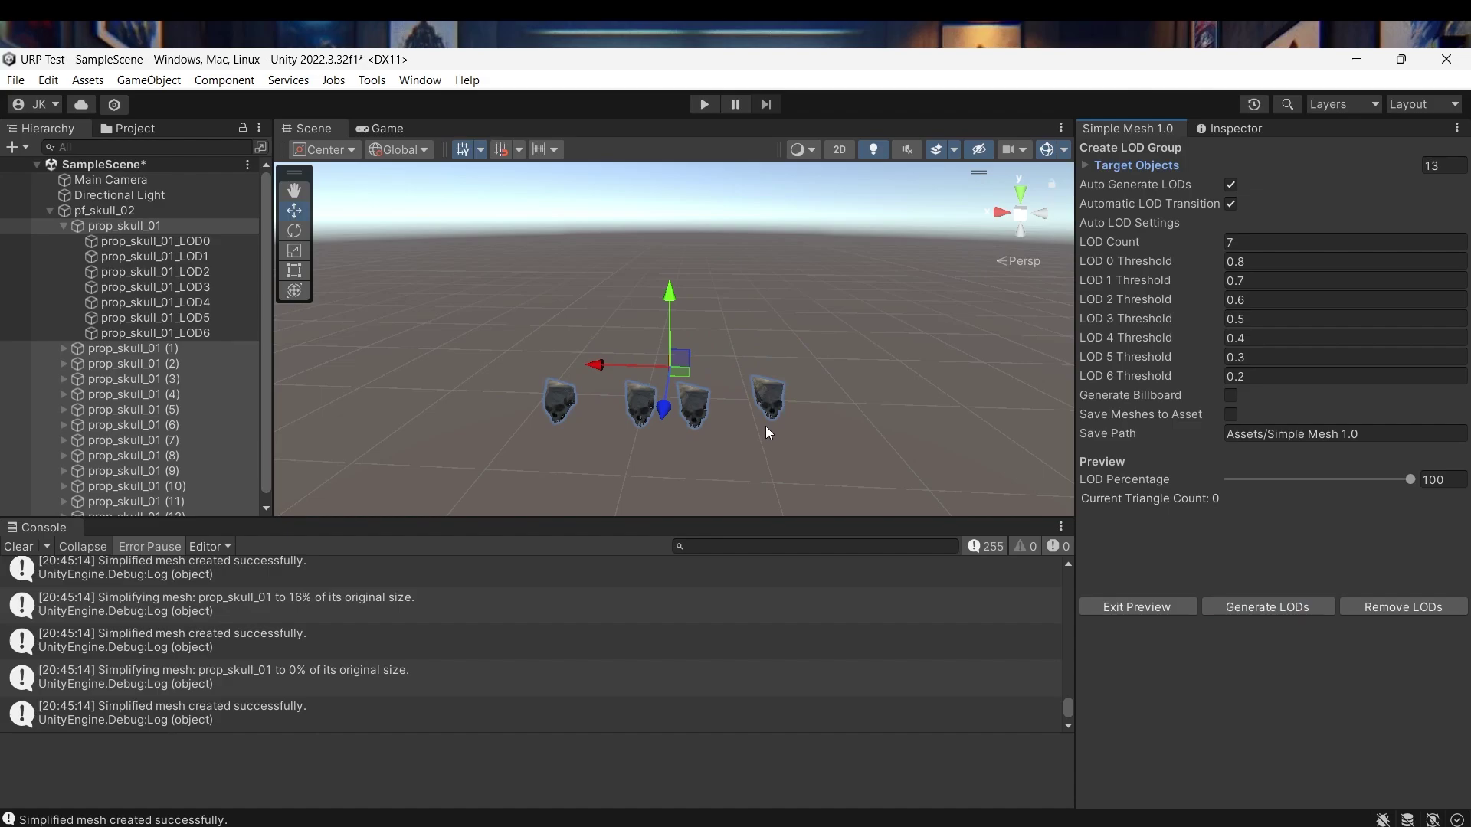
Step: Collapse prop_skull_01's LOD children and show the selected skulls' LOD Group in the Inspector
scroll(765, 425, "up", 5)
scroll(765, 426, "up", 3)
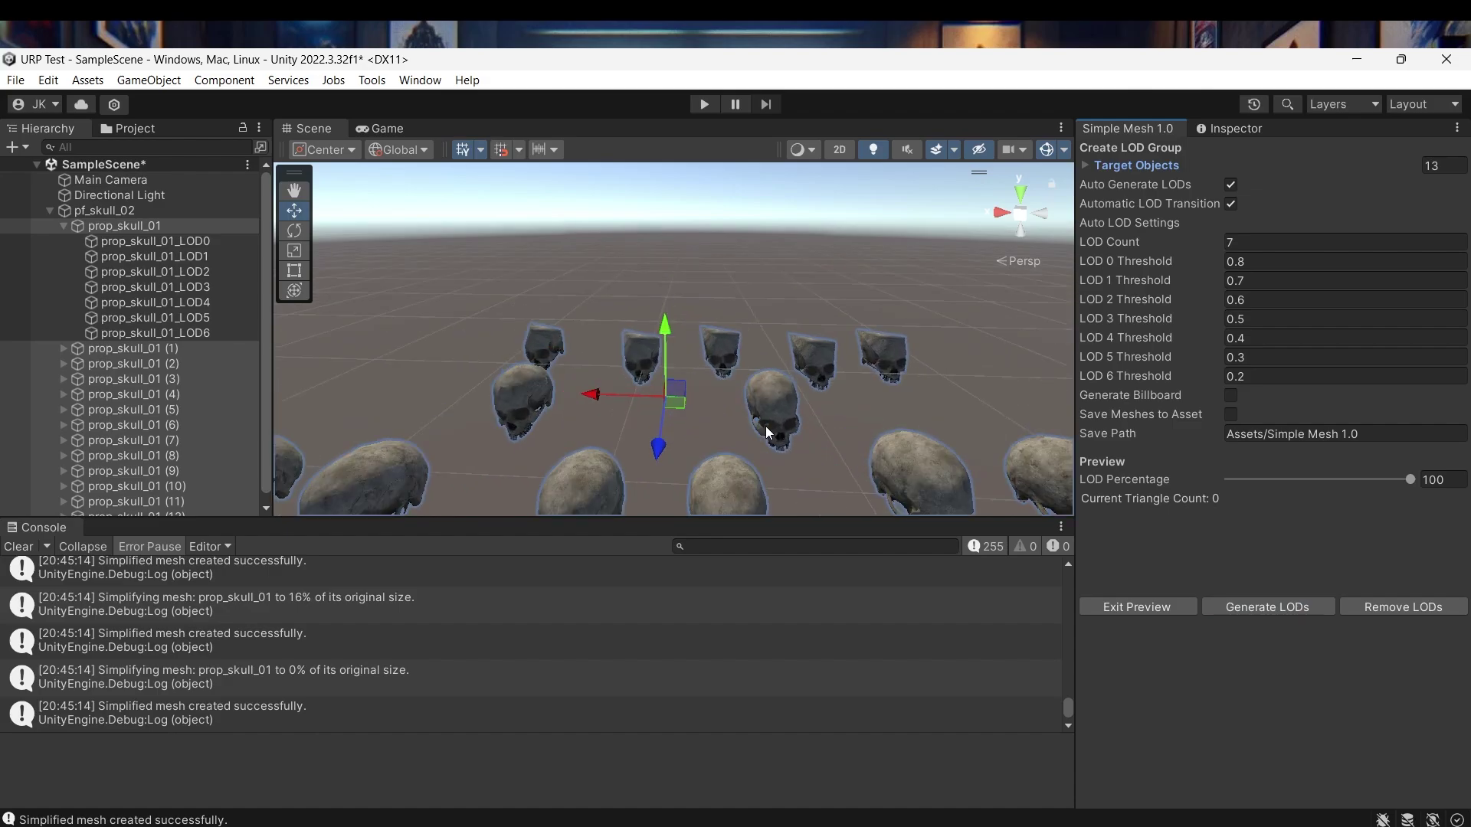
scroll(766, 427, "down", 5)
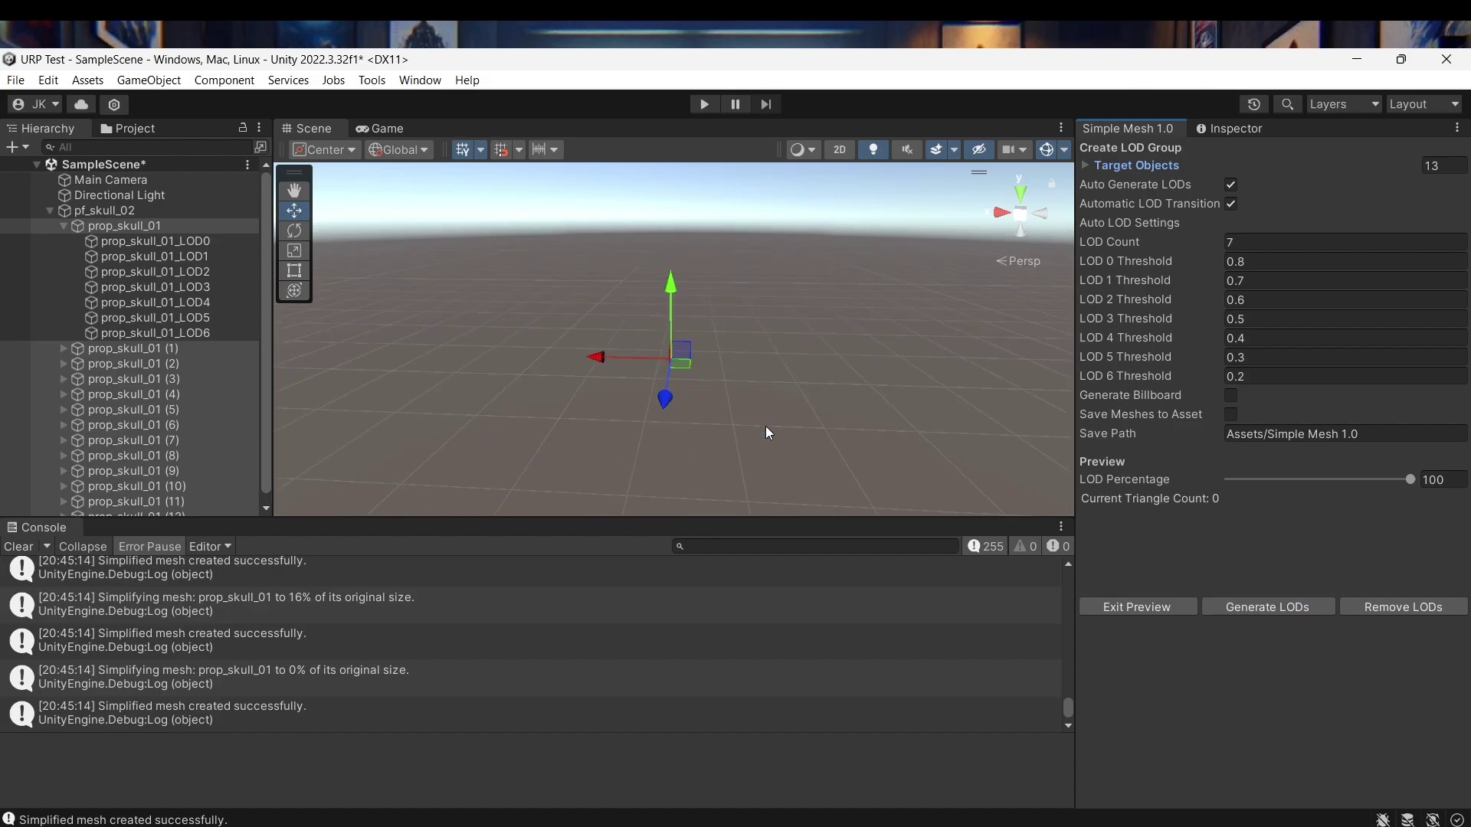
scroll(766, 427, "up", 6)
scroll(766, 430, "down", 5)
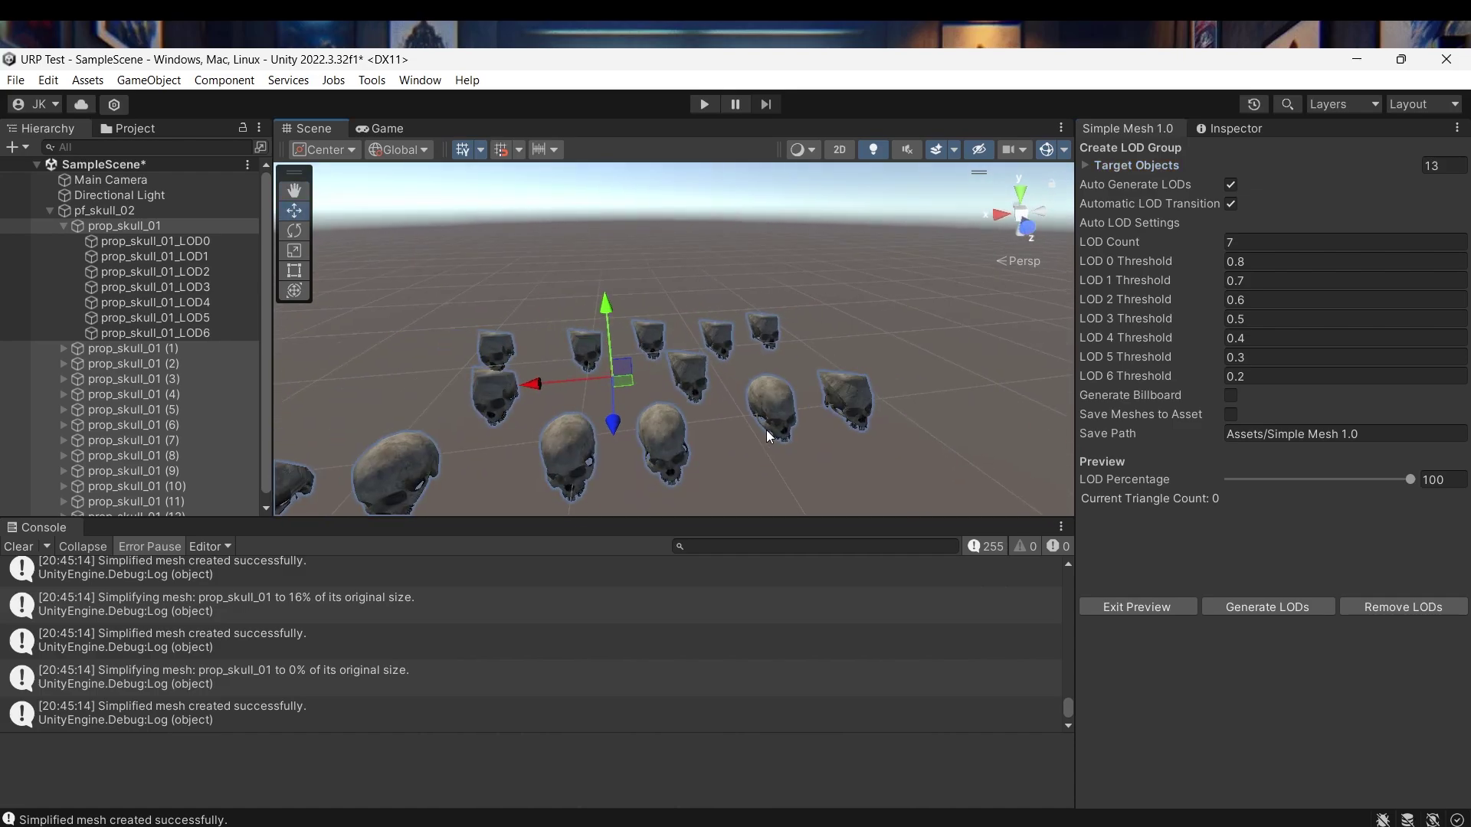
scroll(766, 429, "down", 2)
left_click(63, 226)
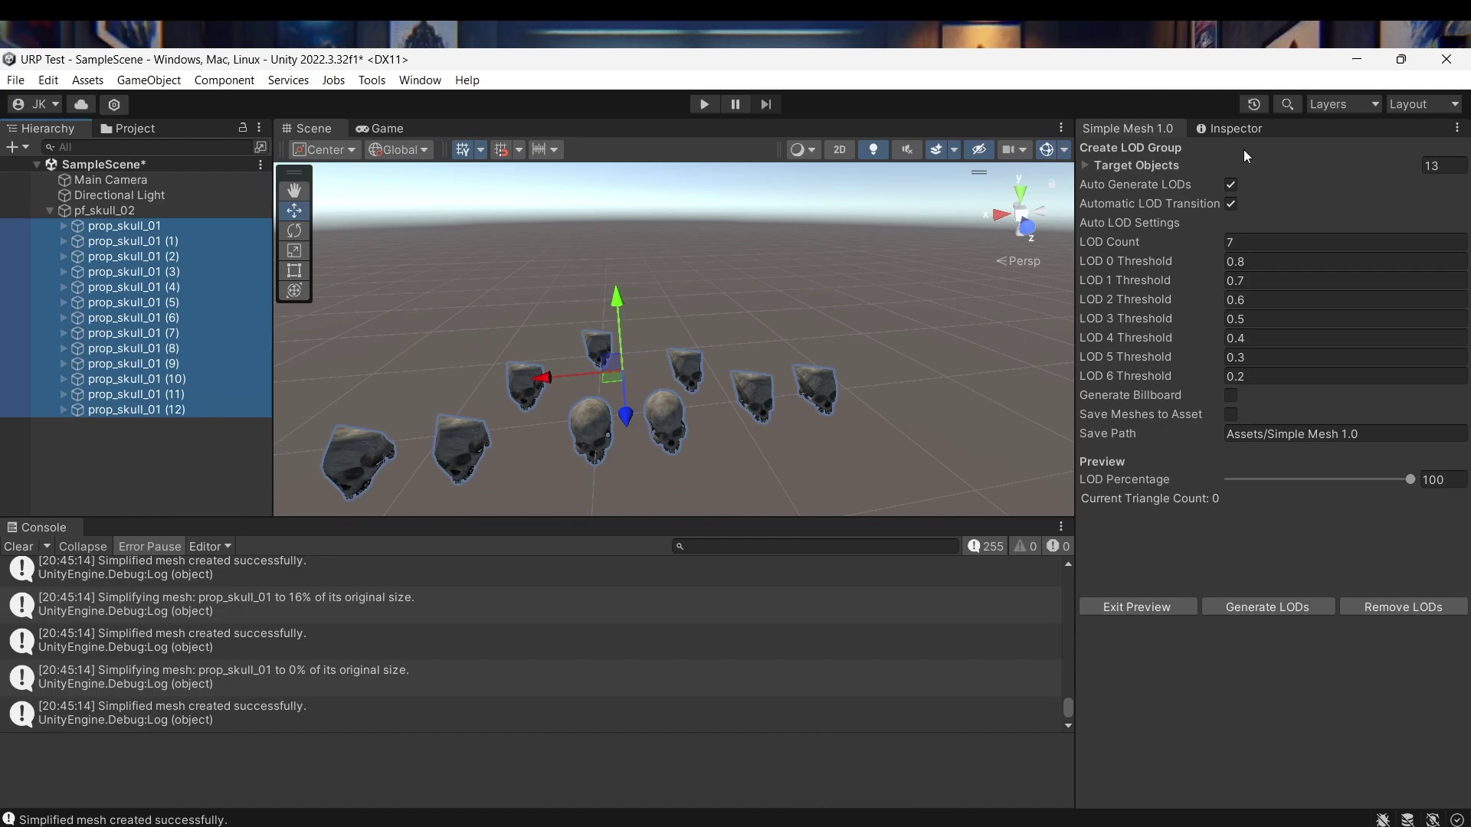
left_click(1228, 131)
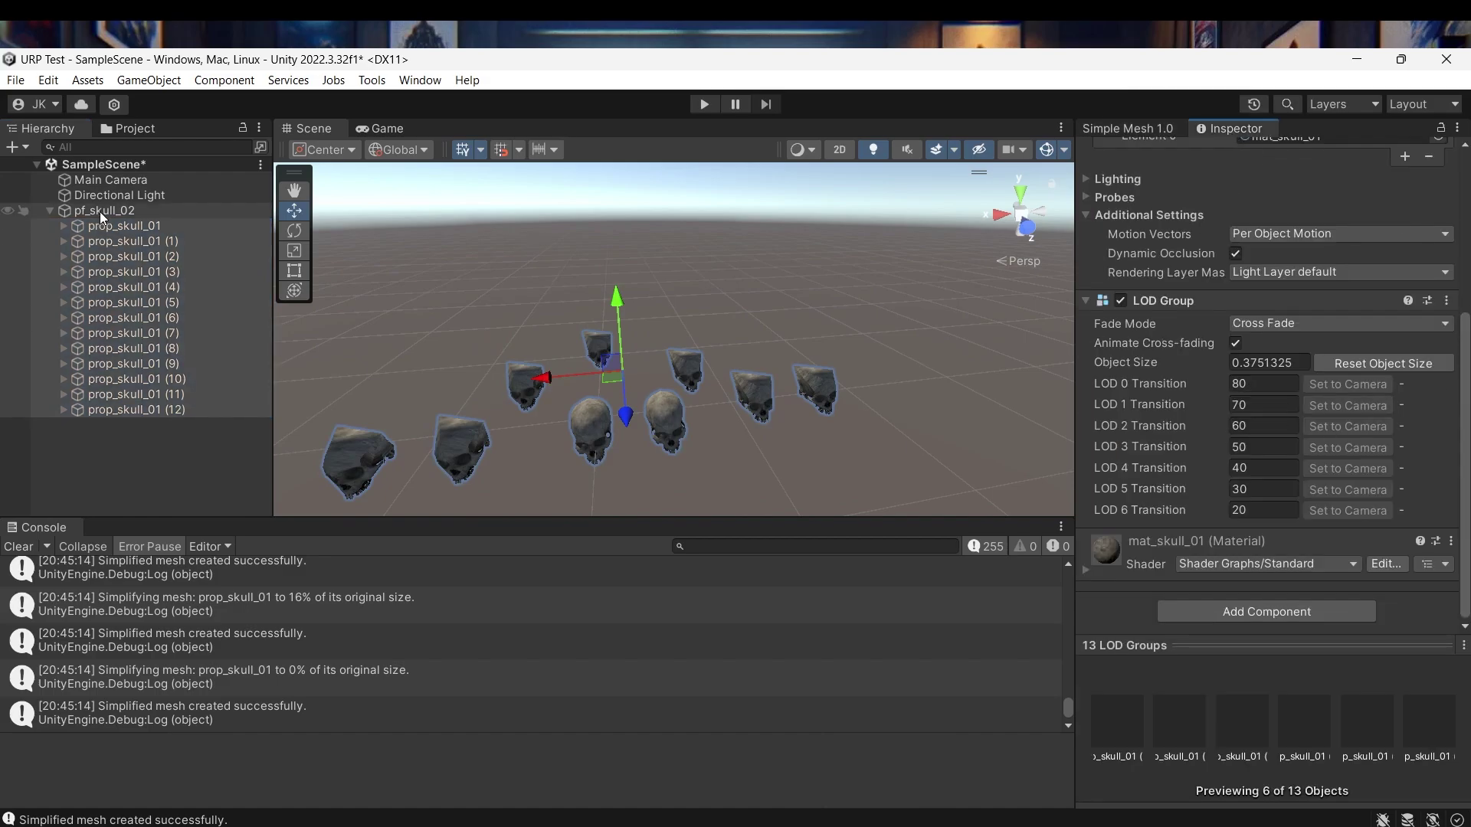
Step: Inspect the LOD Groups of prop_skull_01, (5), (8) and (10) while orbiting the view
left_click(85, 228)
left_click(87, 302)
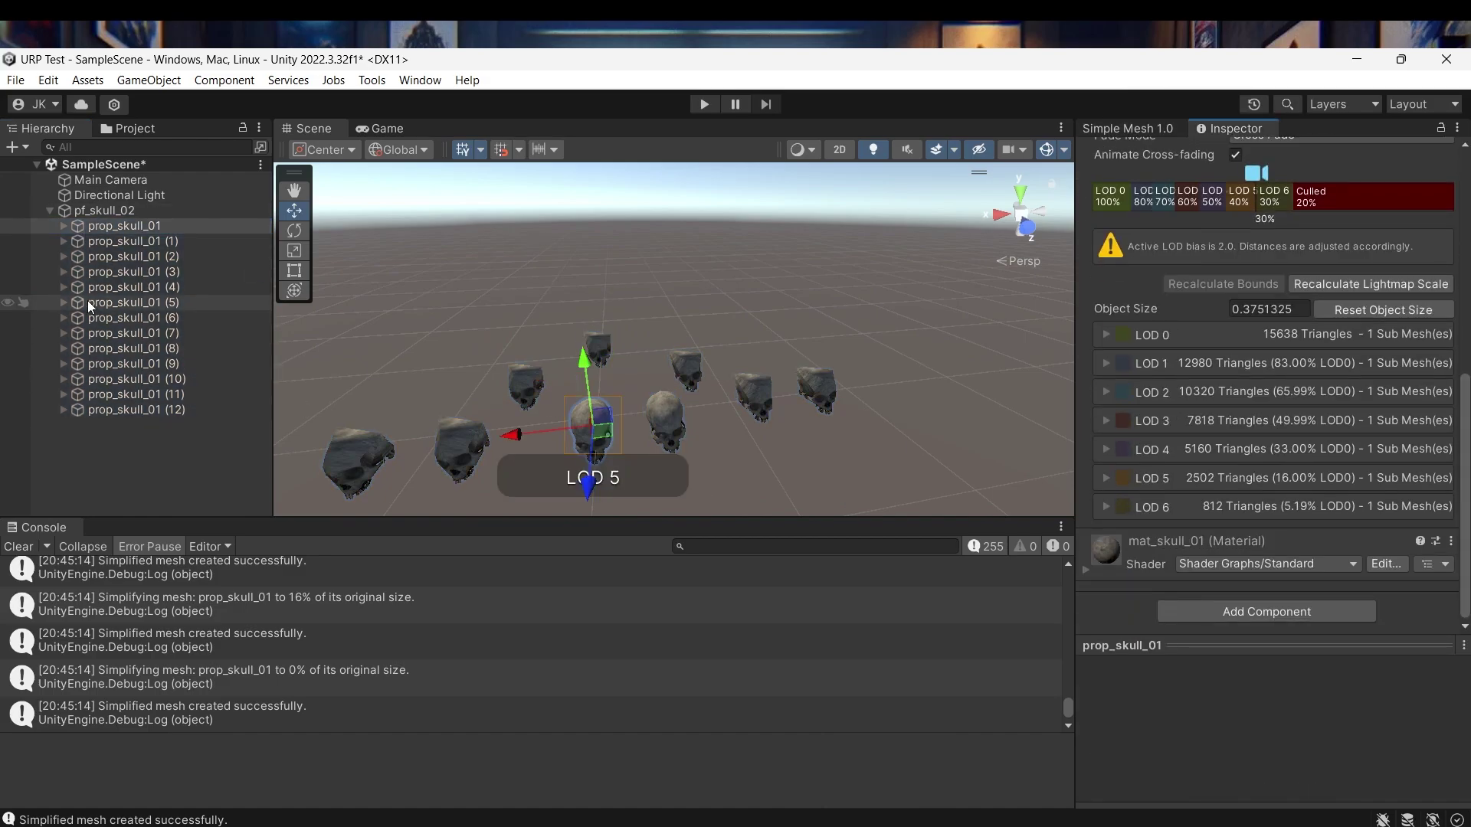
left_click(146, 349)
left_click(150, 422)
left_click(141, 379)
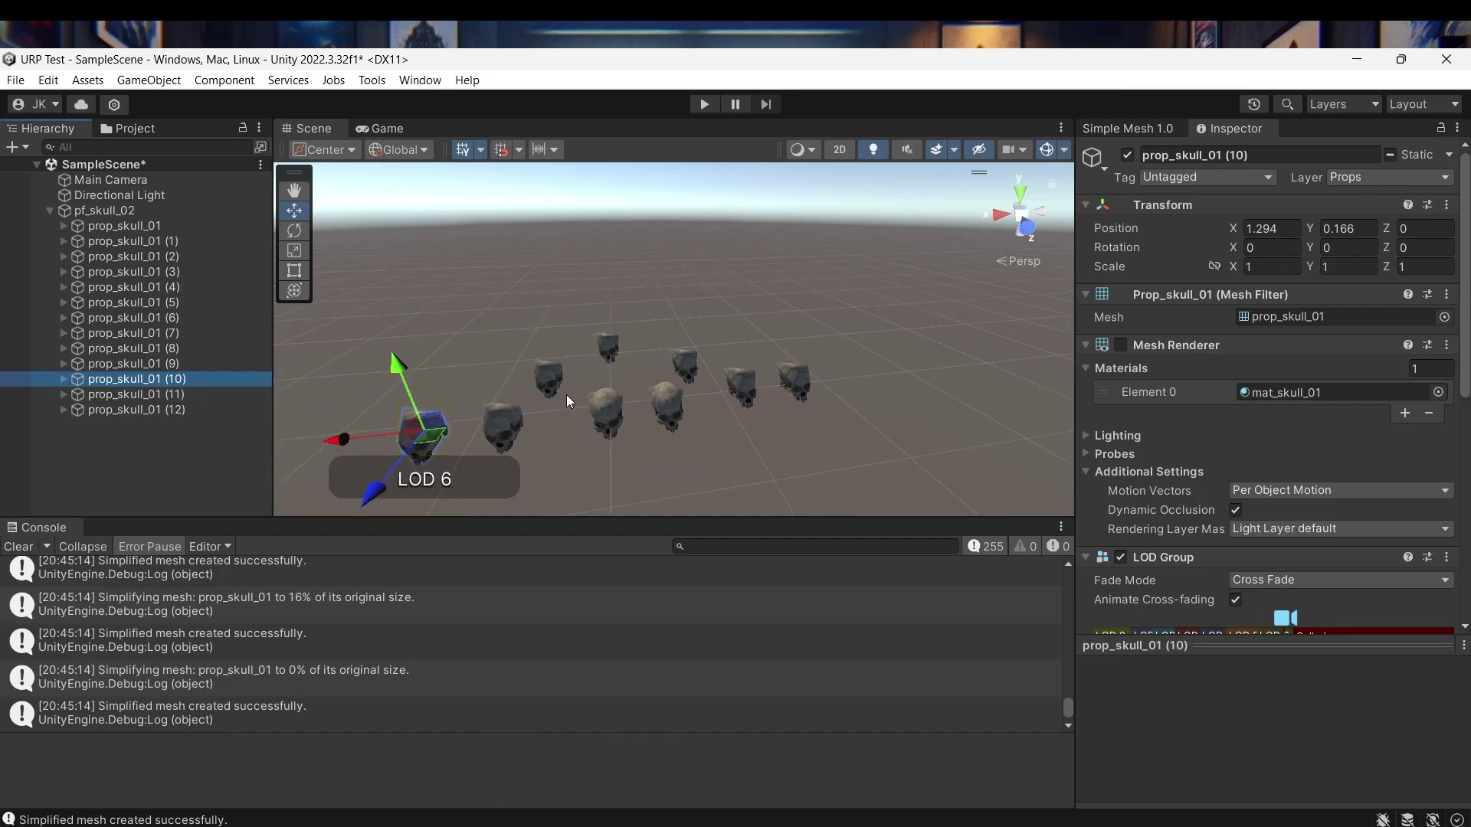
scroll(567, 394, "down", 3)
scroll(567, 394, "up", 6)
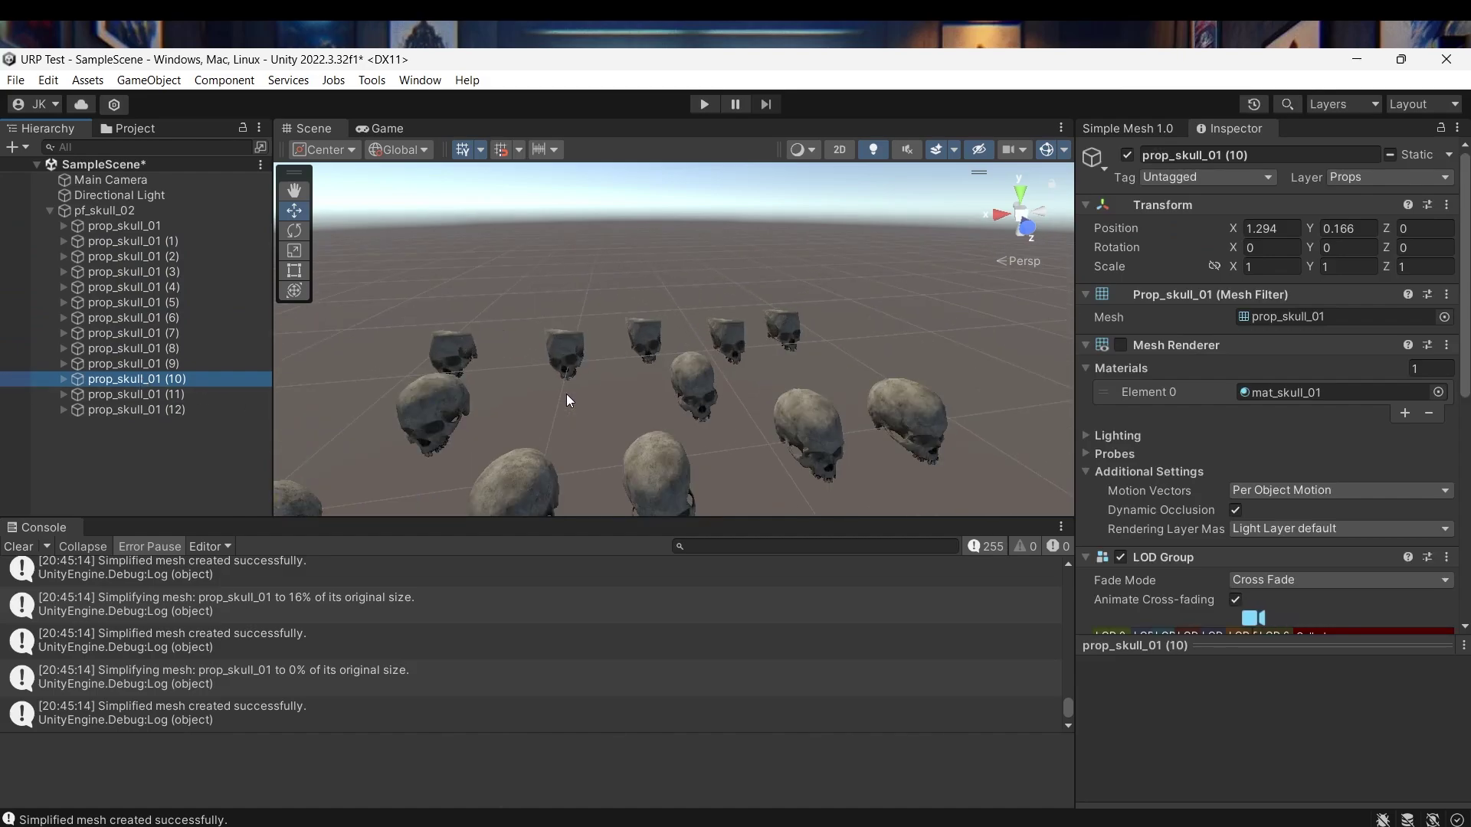
scroll(566, 393, "down", 3)
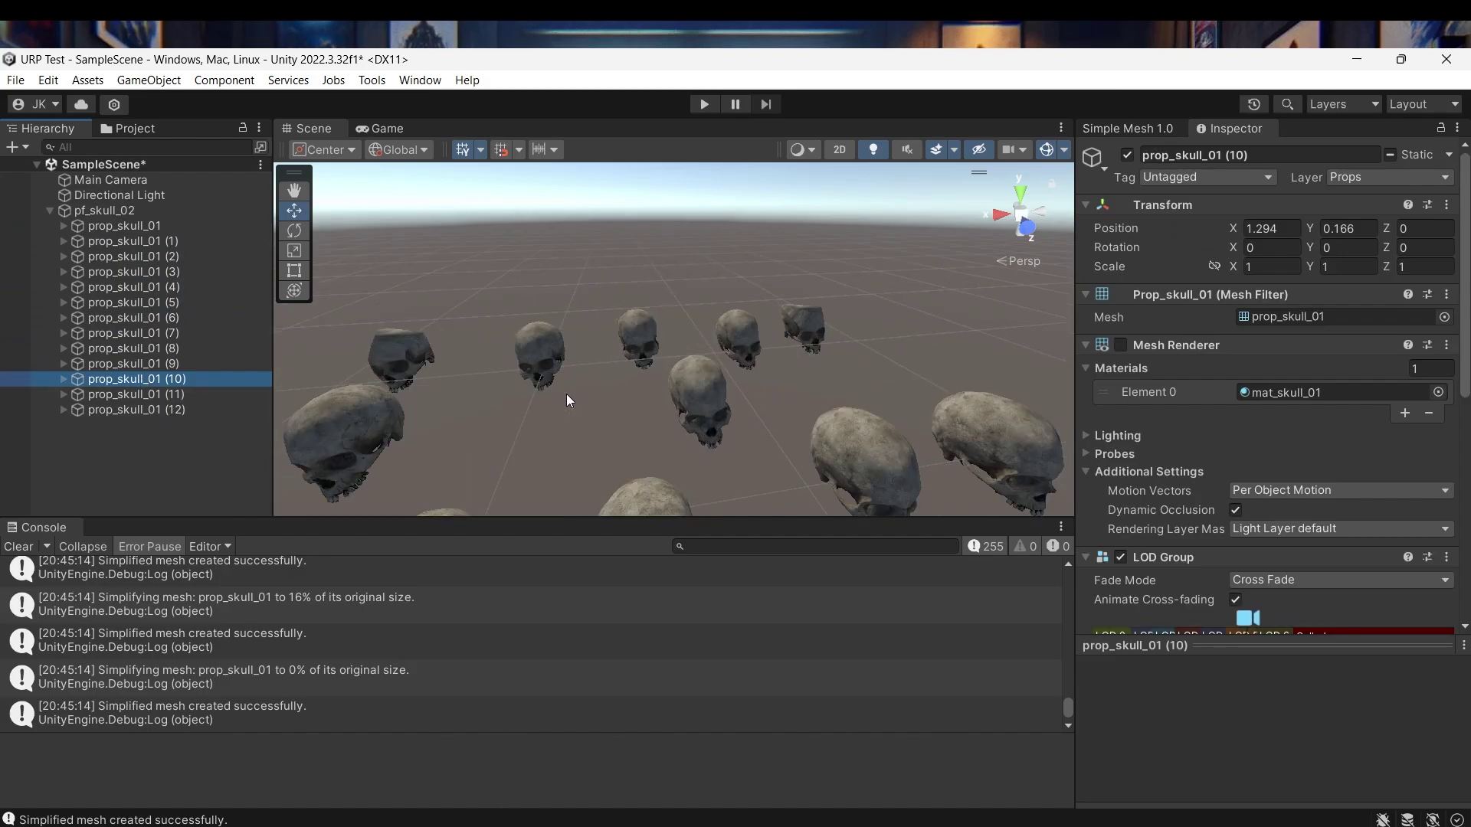
left_click_drag(566, 394, 623, 379, "alt")
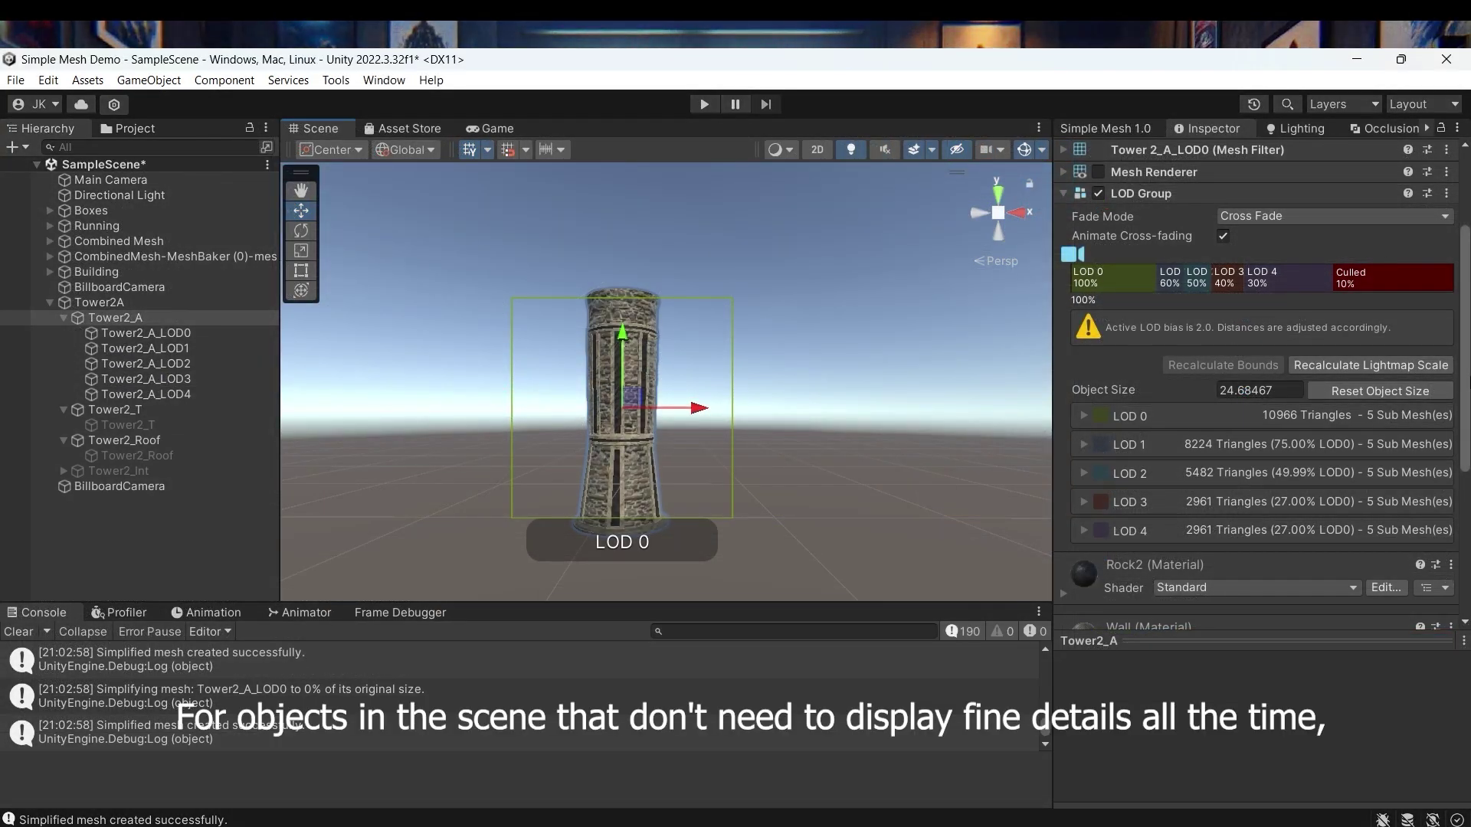
Step: In the Simple Mesh 1.0 panel, remove Tower2_A's LOD Group and its LOD0–LOD4 children
left_click(1128, 130)
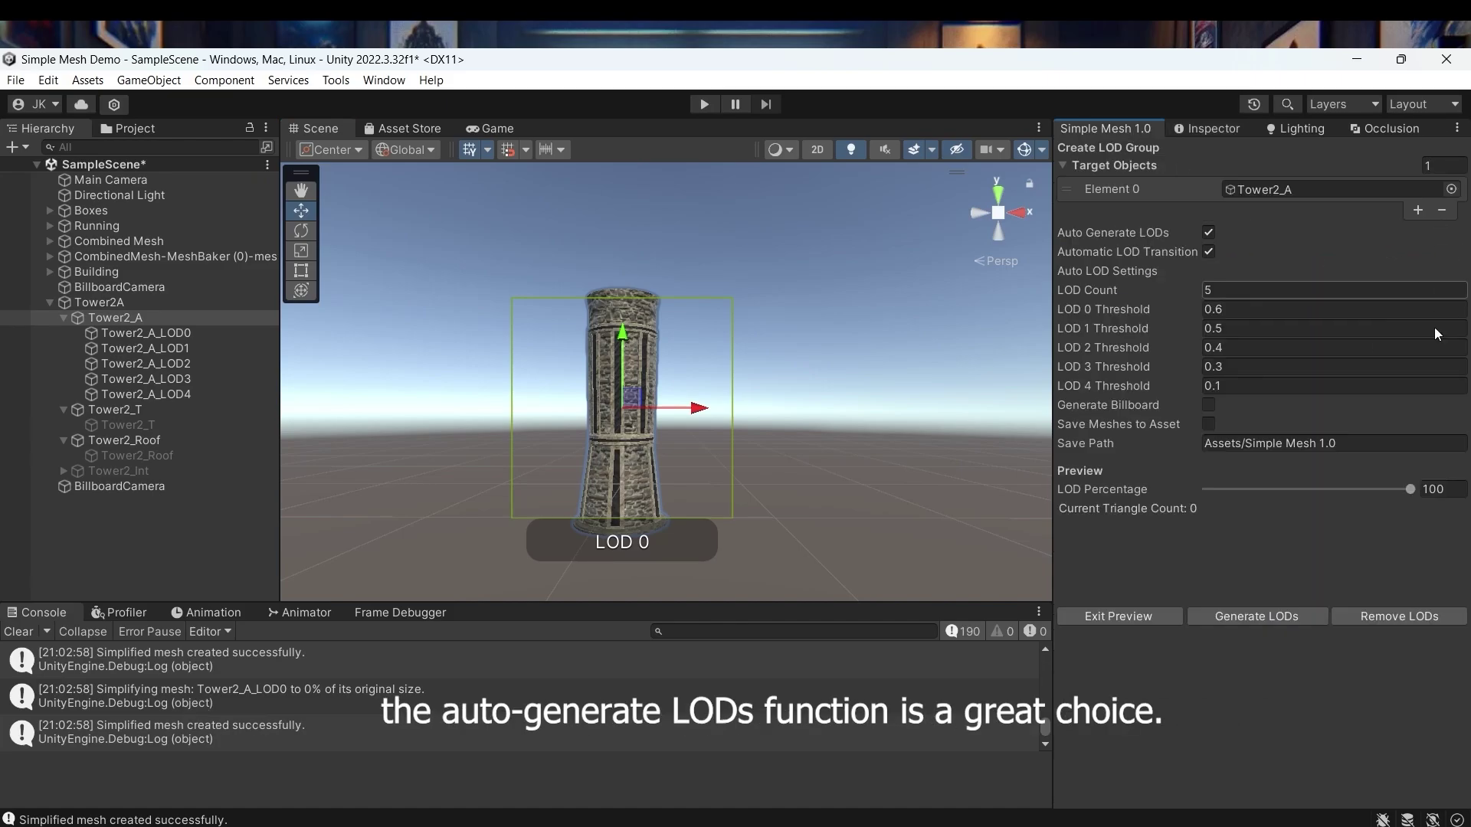
left_click(1387, 625)
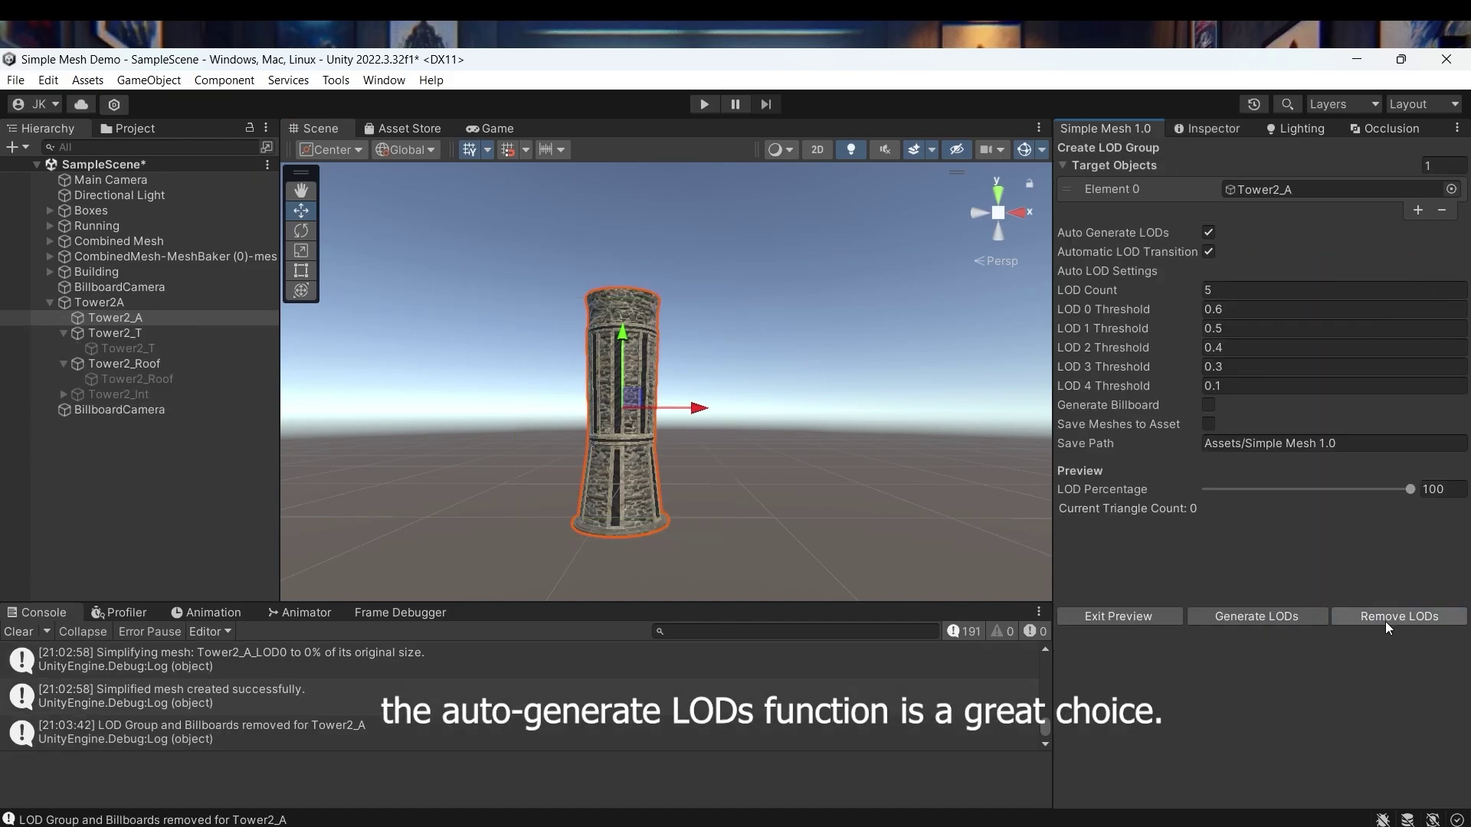
Step: Switch to manual LOD levels and preview Tower2_A at 30 percent, 3289 triangles
left_click(1209, 253)
left_click(1209, 233)
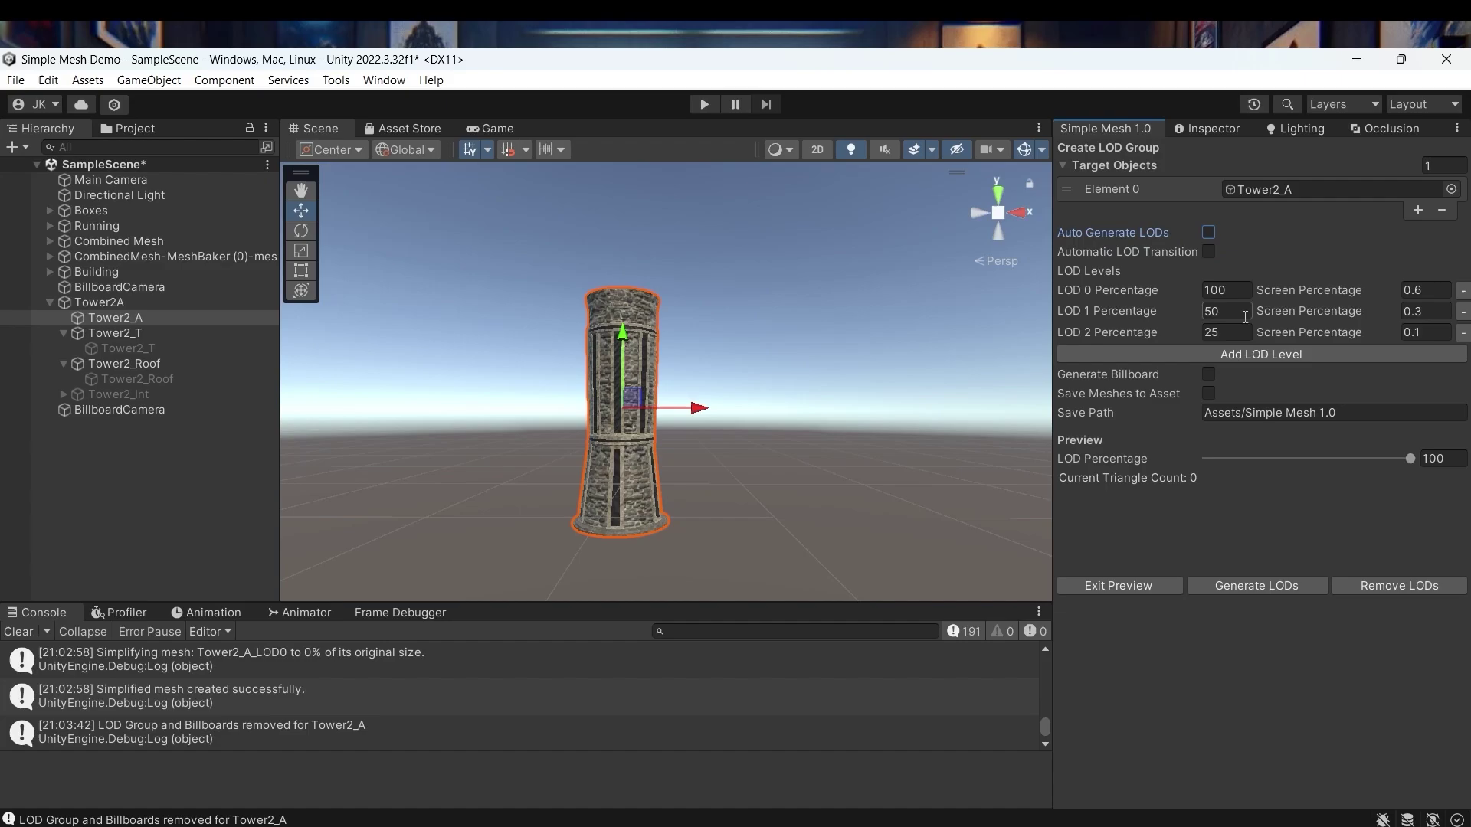
left_click(1454, 459)
type("25")
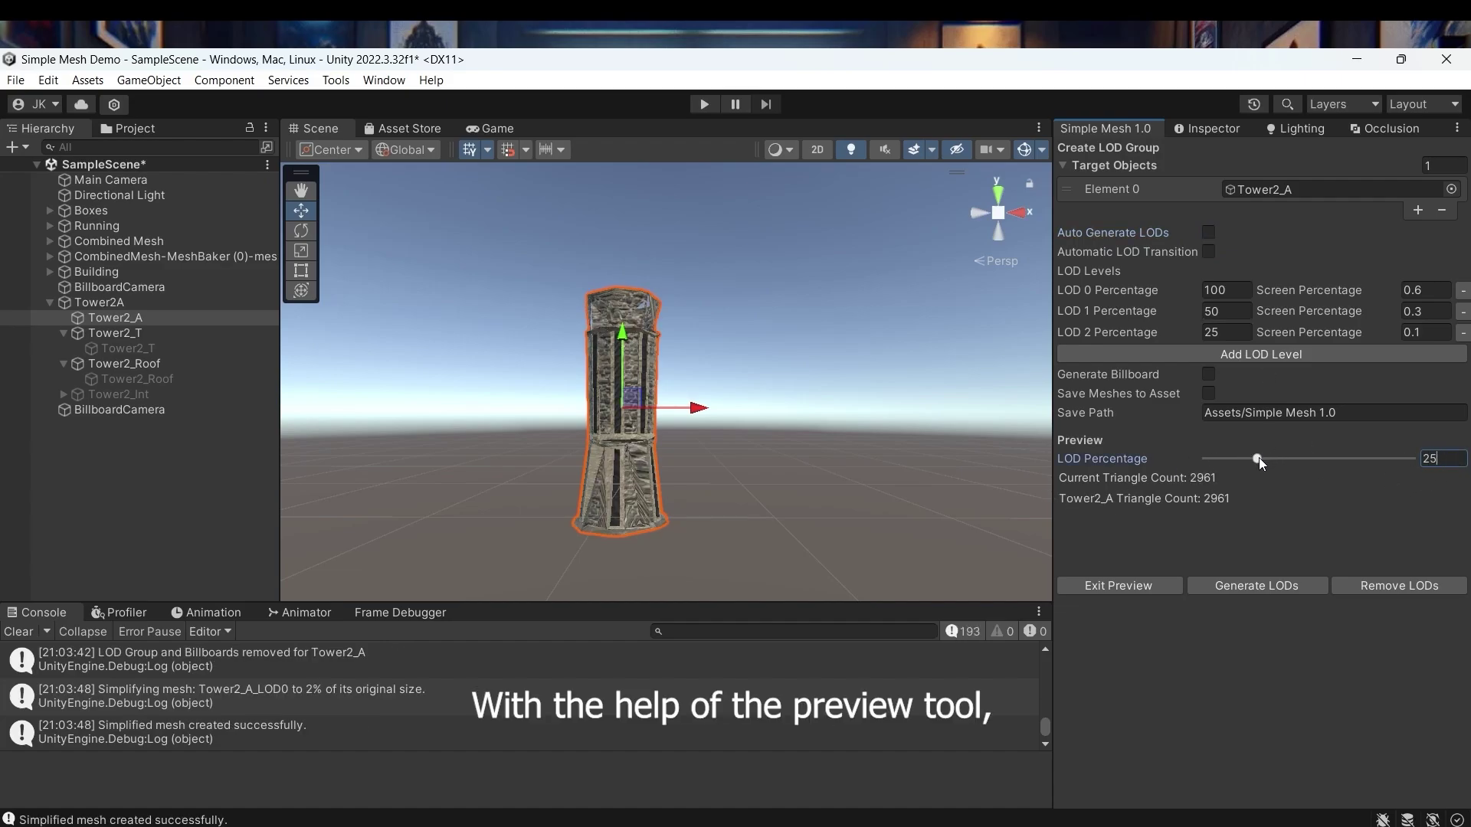
left_click_drag(1258, 458, 1267, 458)
left_click(1432, 458)
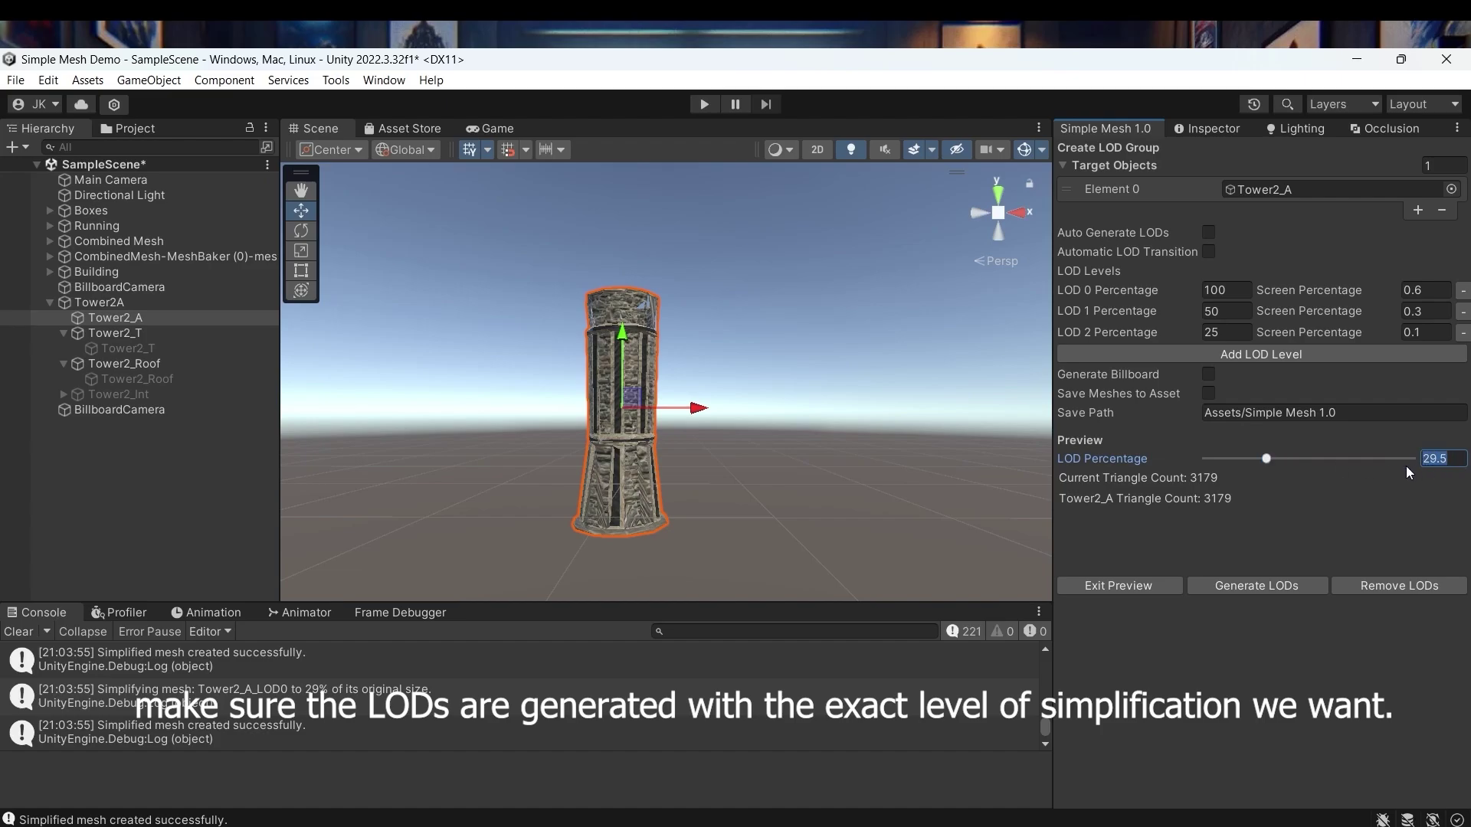
type("30")
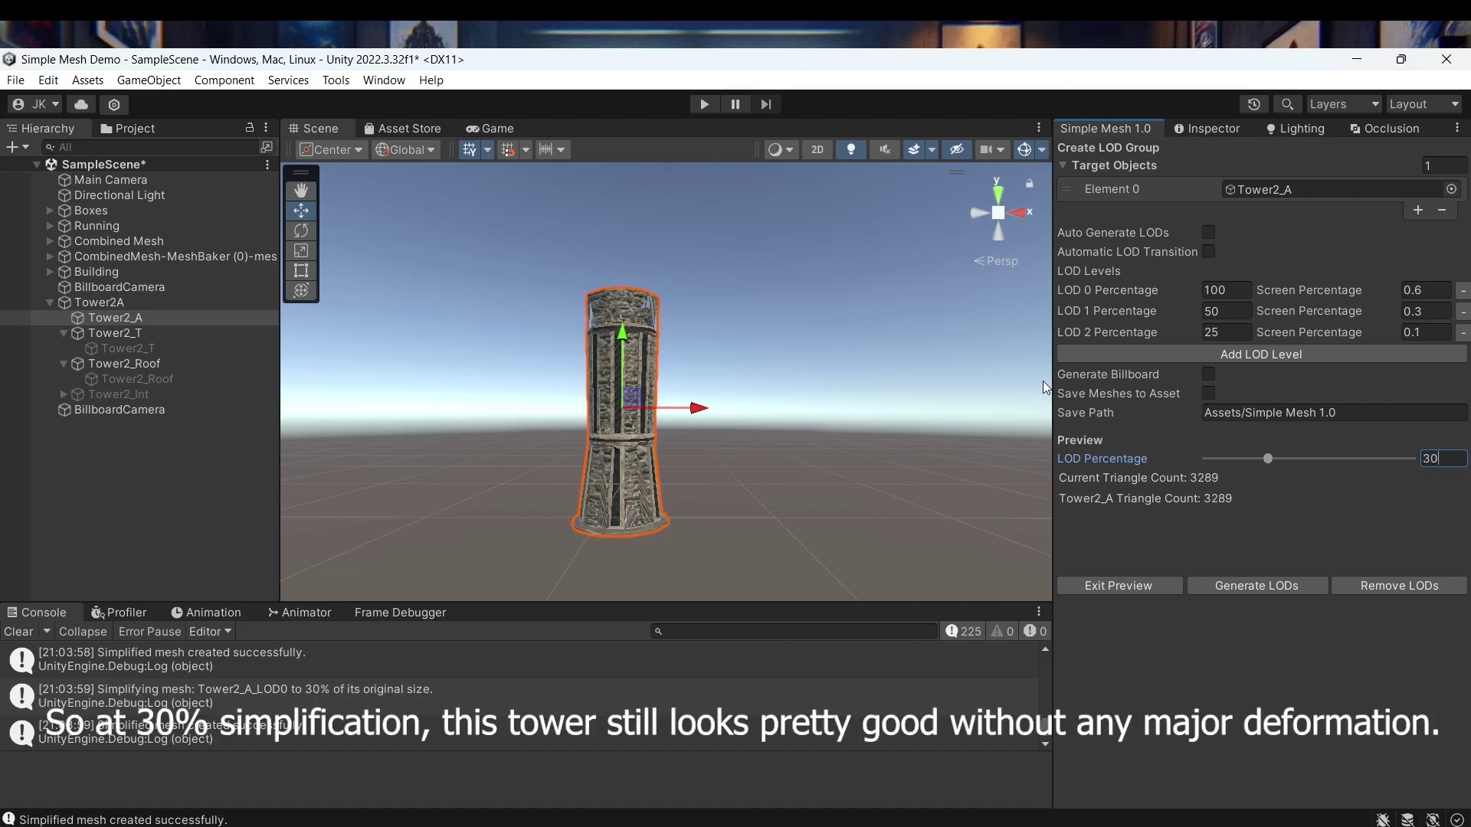
Step: Add three LOD levels and set LOD percentages to 75, 65, 55, 45 and 30
left_click(1267, 357)
left_click(1266, 377)
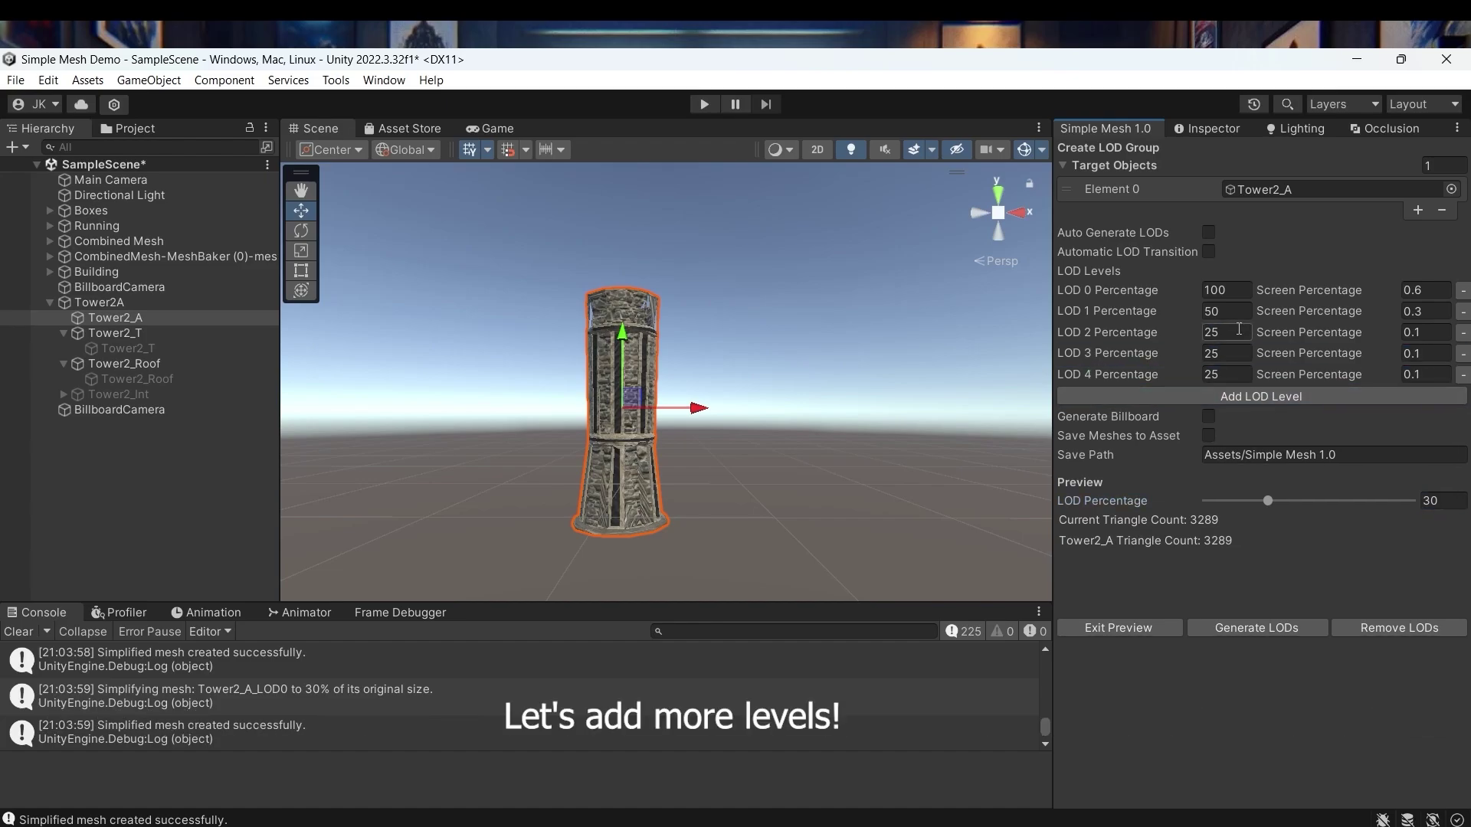
left_click(1250, 397)
left_click(1227, 310)
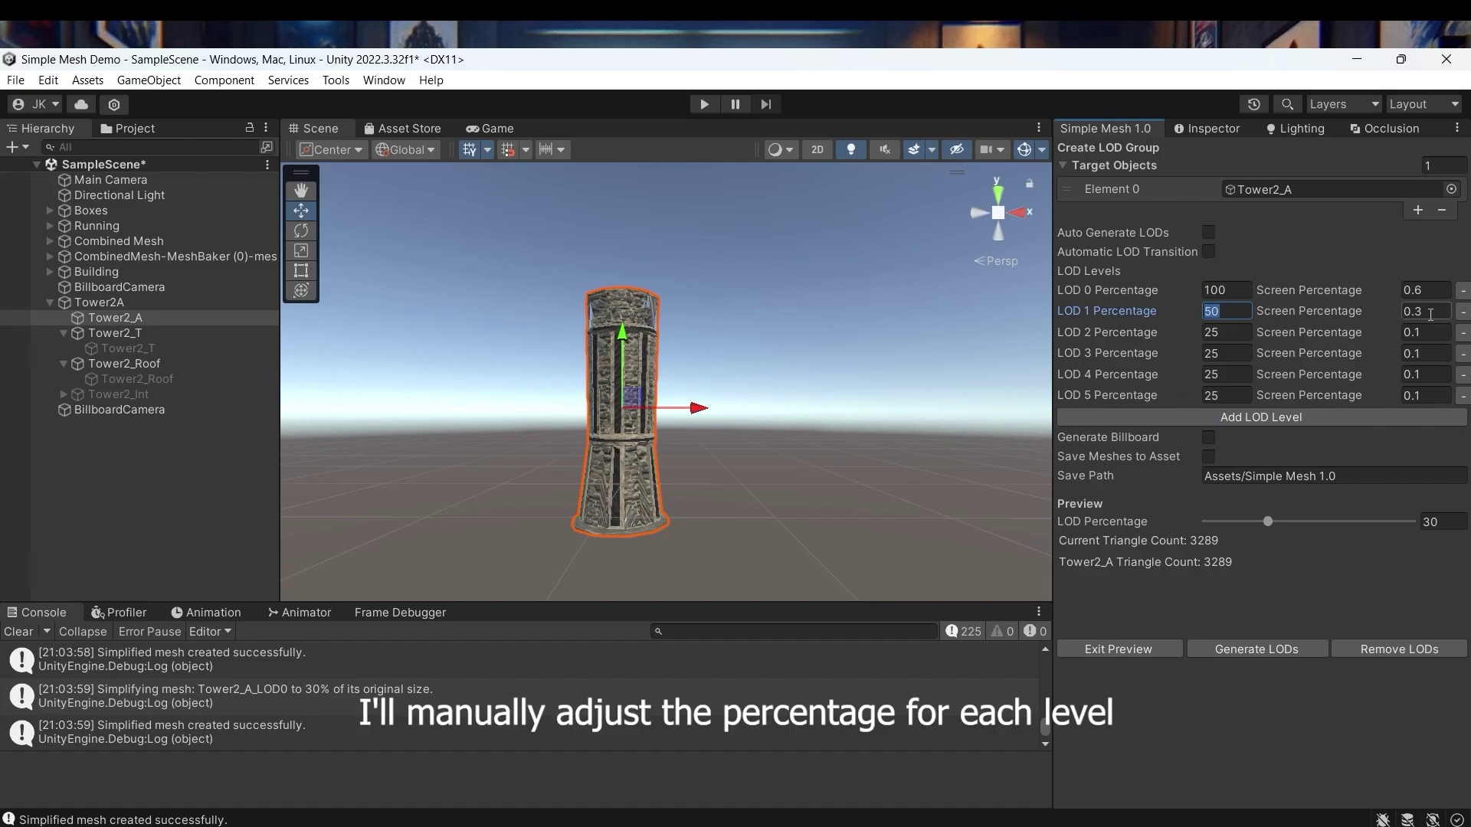
left_click(1227, 332)
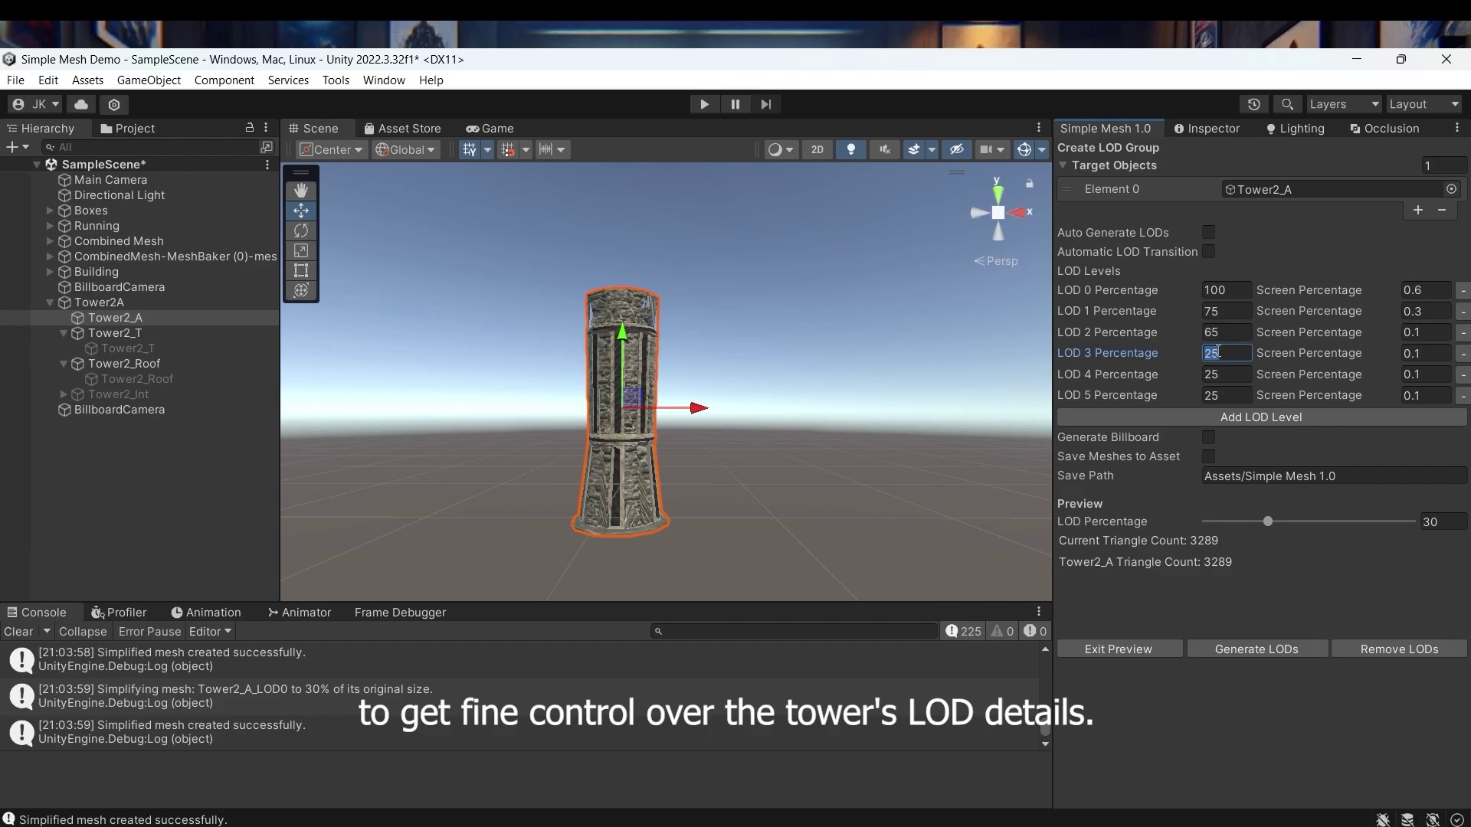
type("55")
left_click(1238, 377)
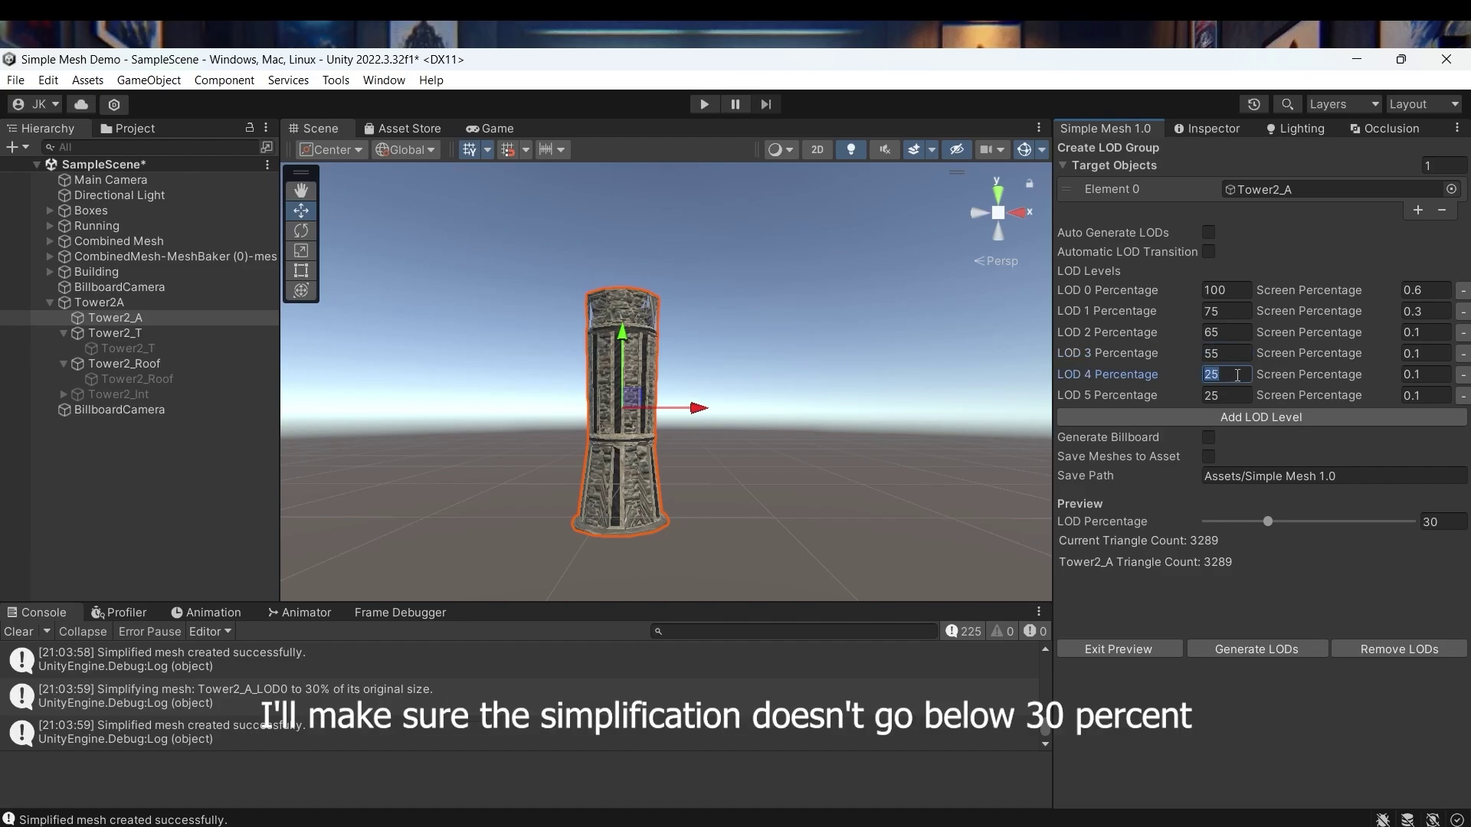
type("3")
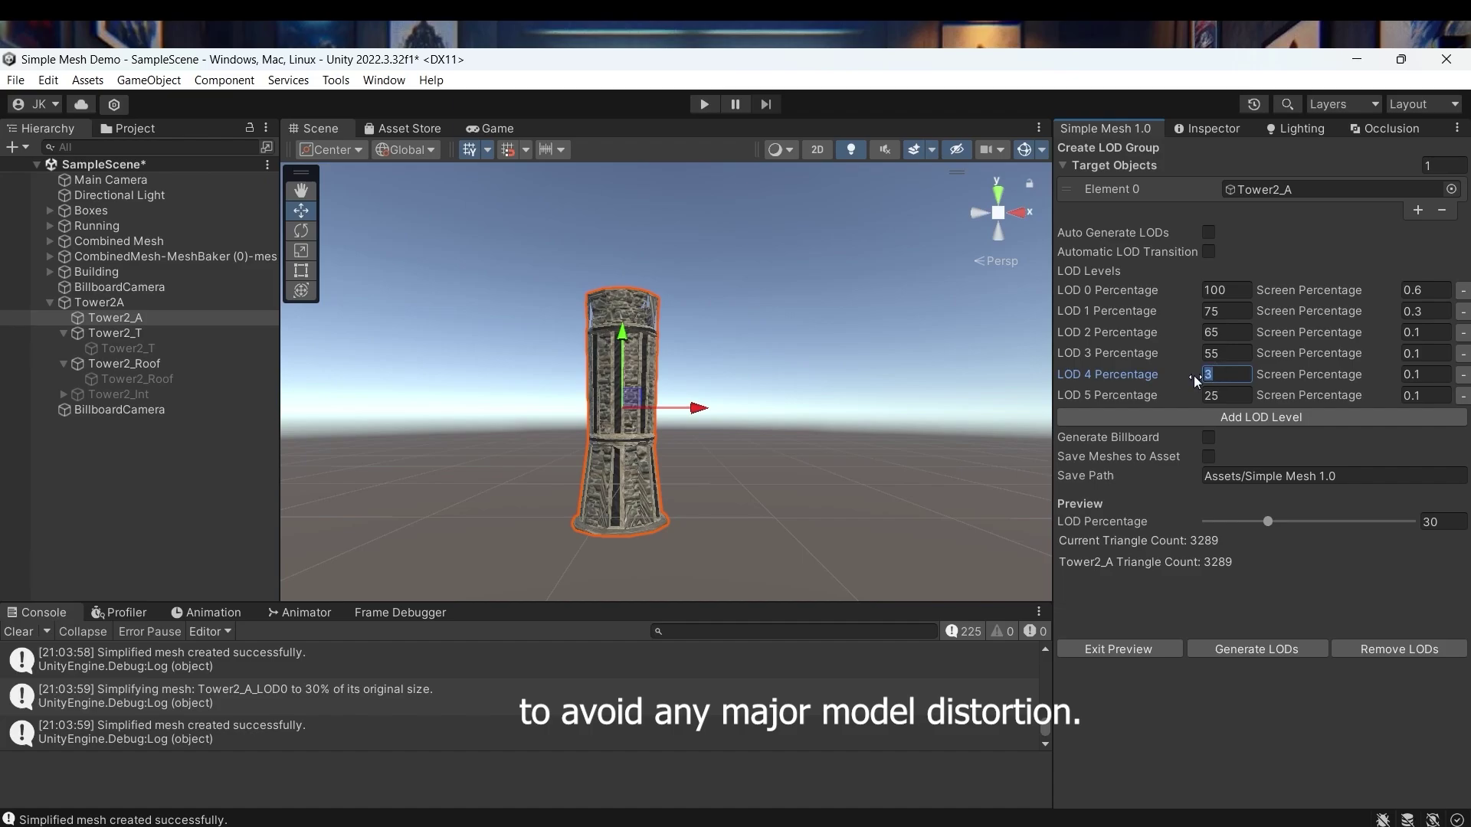
type("5")
left_click(1217, 397)
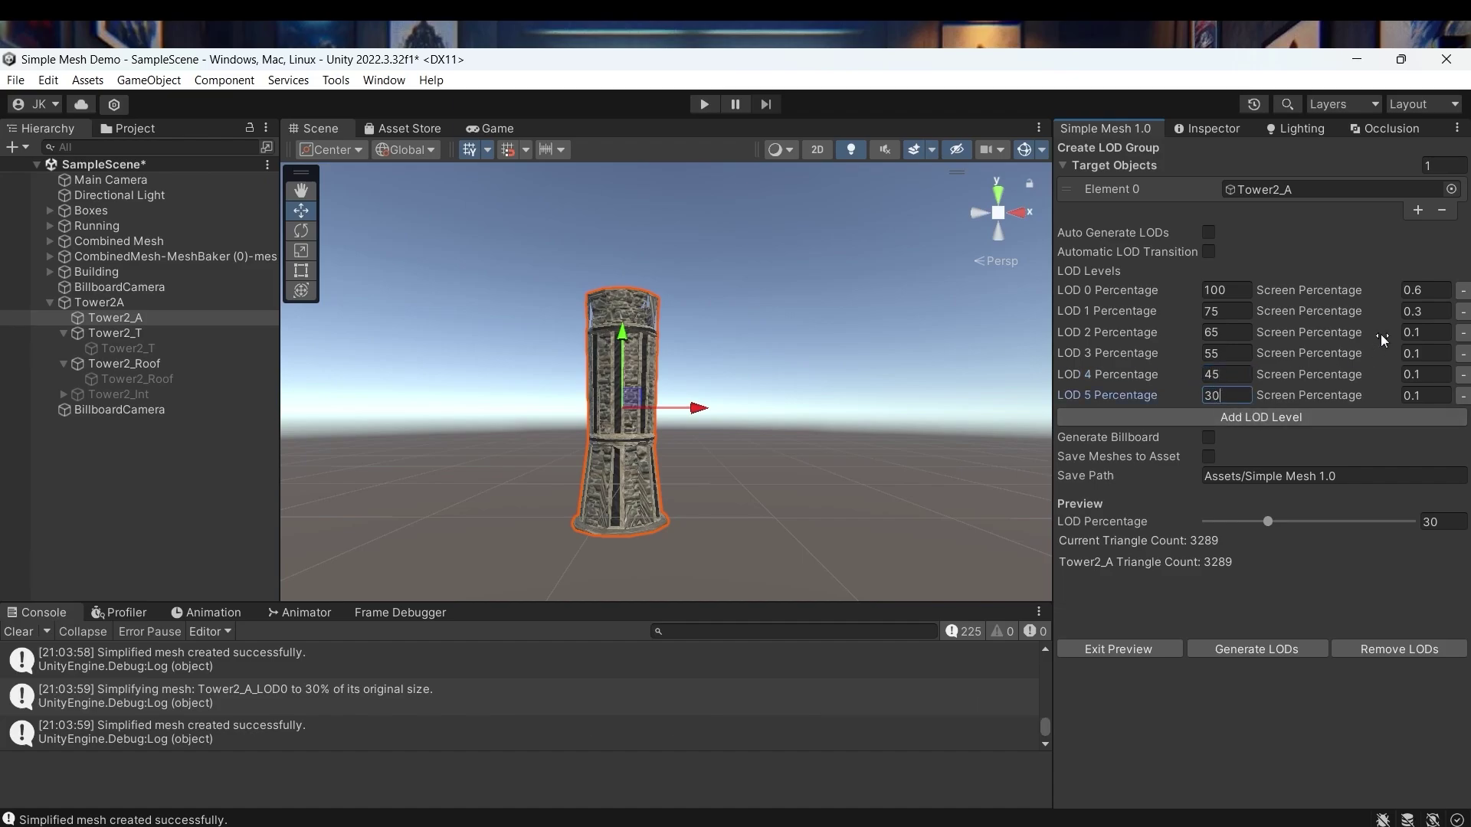
Step: Set the LOD screen percentages stepping down to 0.5, 0.4 and 0.3
double_click(1418, 312)
type("5")
left_click(1419, 337)
type("4")
double_click(1420, 354)
type("3")
left_click(1423, 377)
Step: Set the last screen percentage to 0.2, generate the LODs, and inspect Tower2_A_LOD0–LOD5
type("2")
left_click(1262, 642)
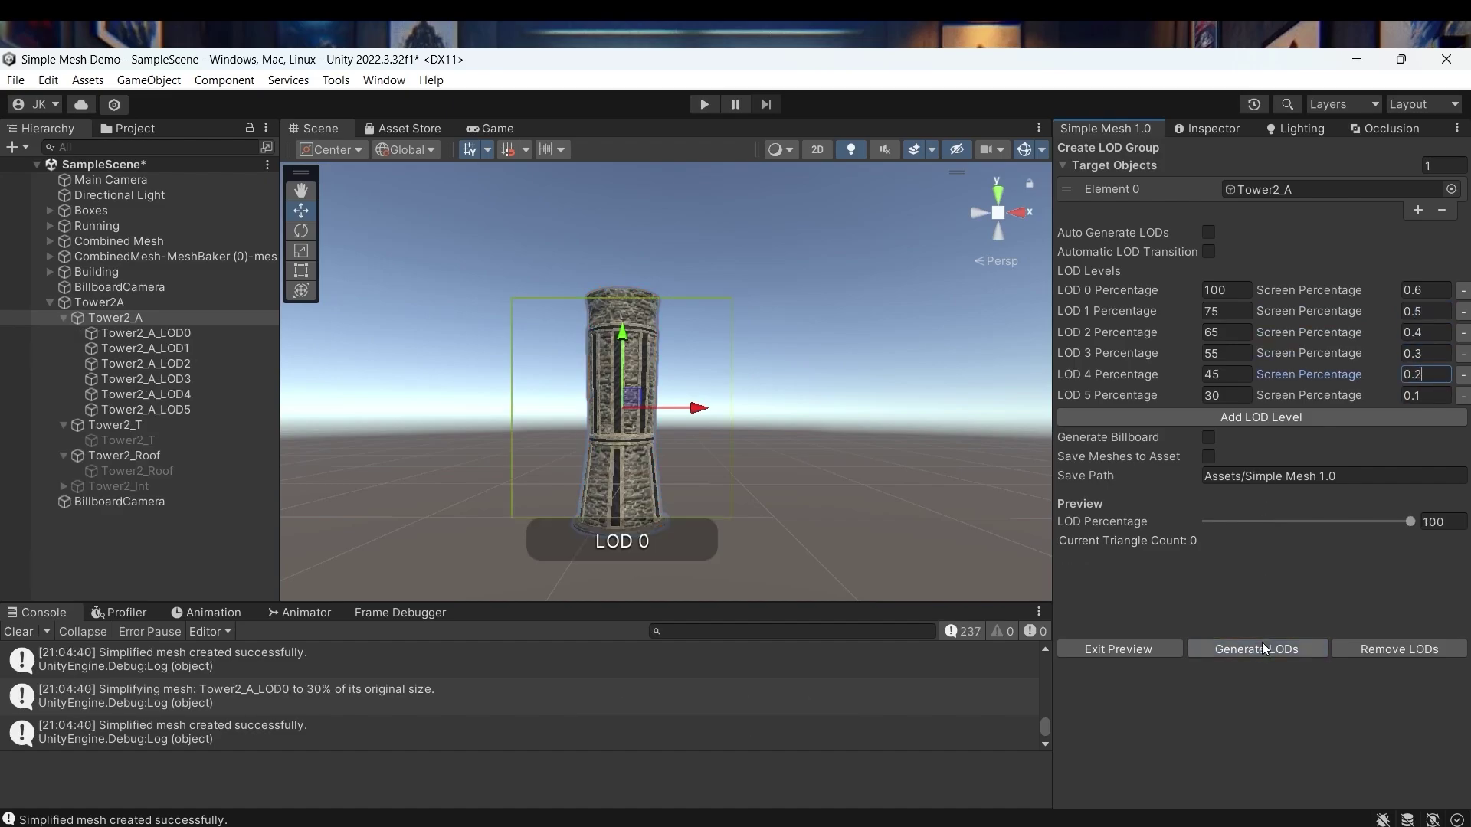
left_click(178, 331)
left_click(182, 350)
left_click(186, 365)
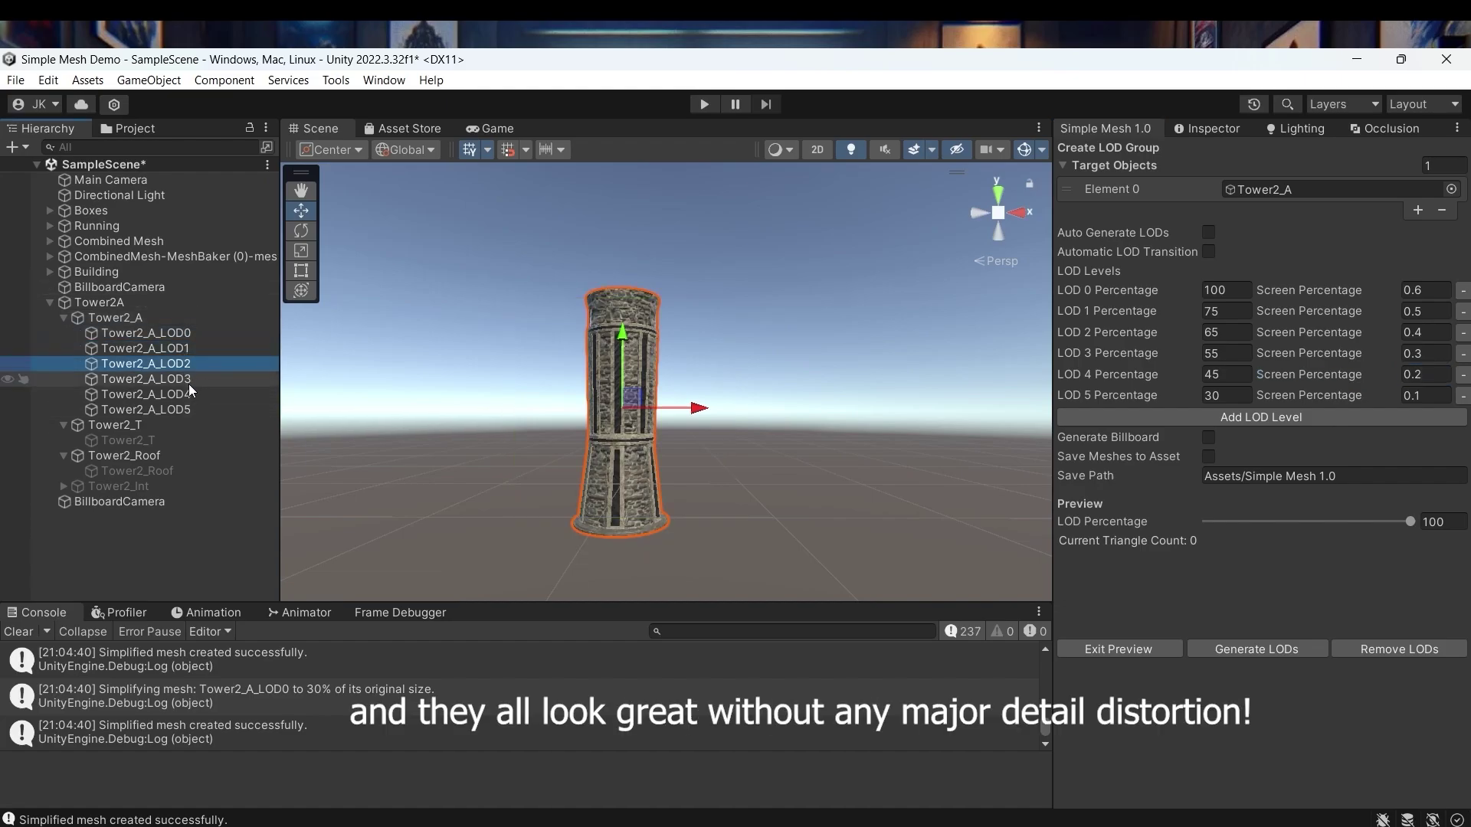
left_click(189, 381)
left_click(188, 395)
left_click(186, 411)
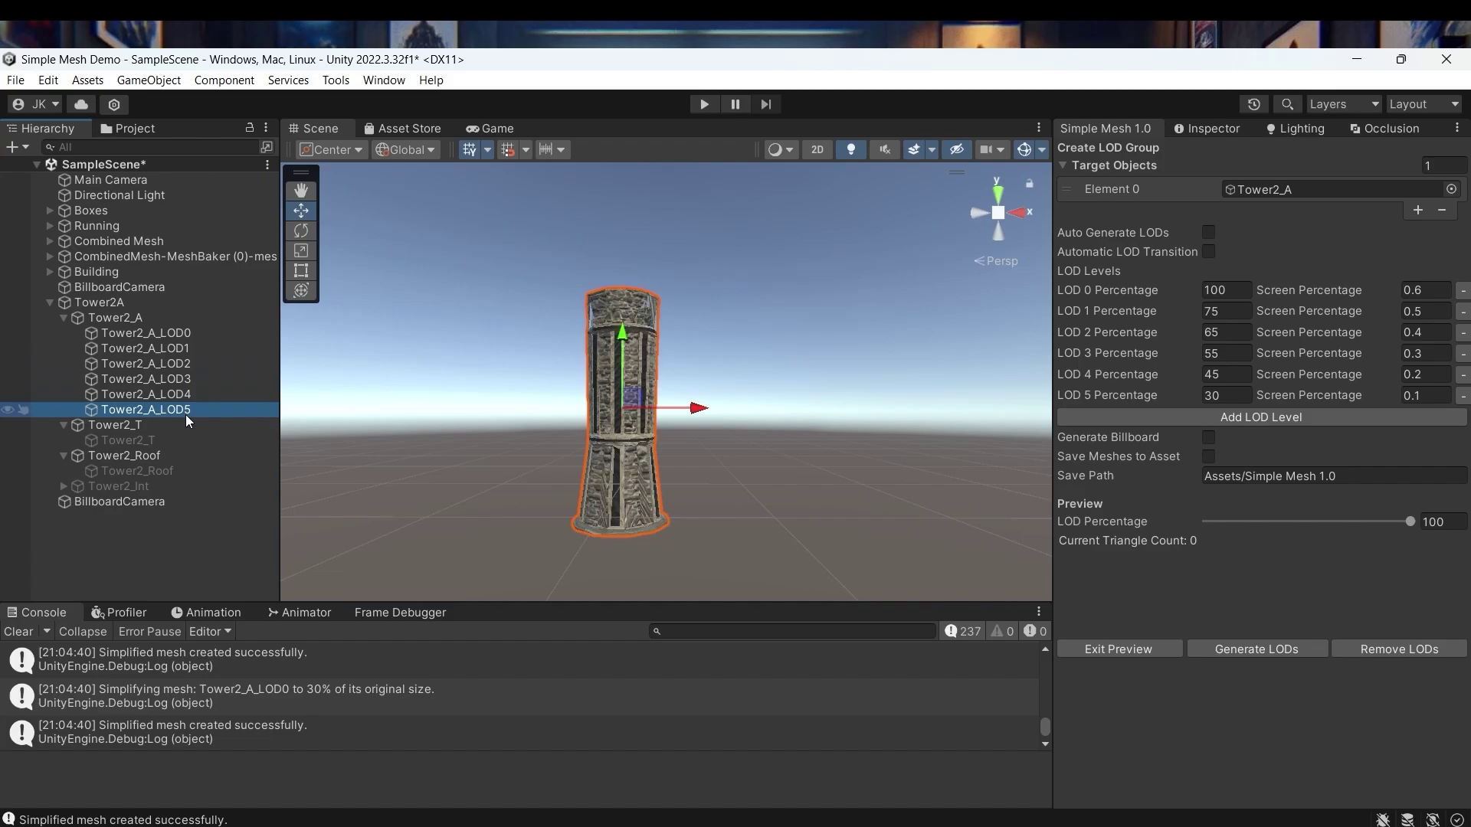
Step: Scrub Tower2_A's LOD Group slider from LOD0 down to culled, then return to Simple Mesh
left_click(114, 317)
left_click(1206, 128)
scroll(1220, 363, "down", 2)
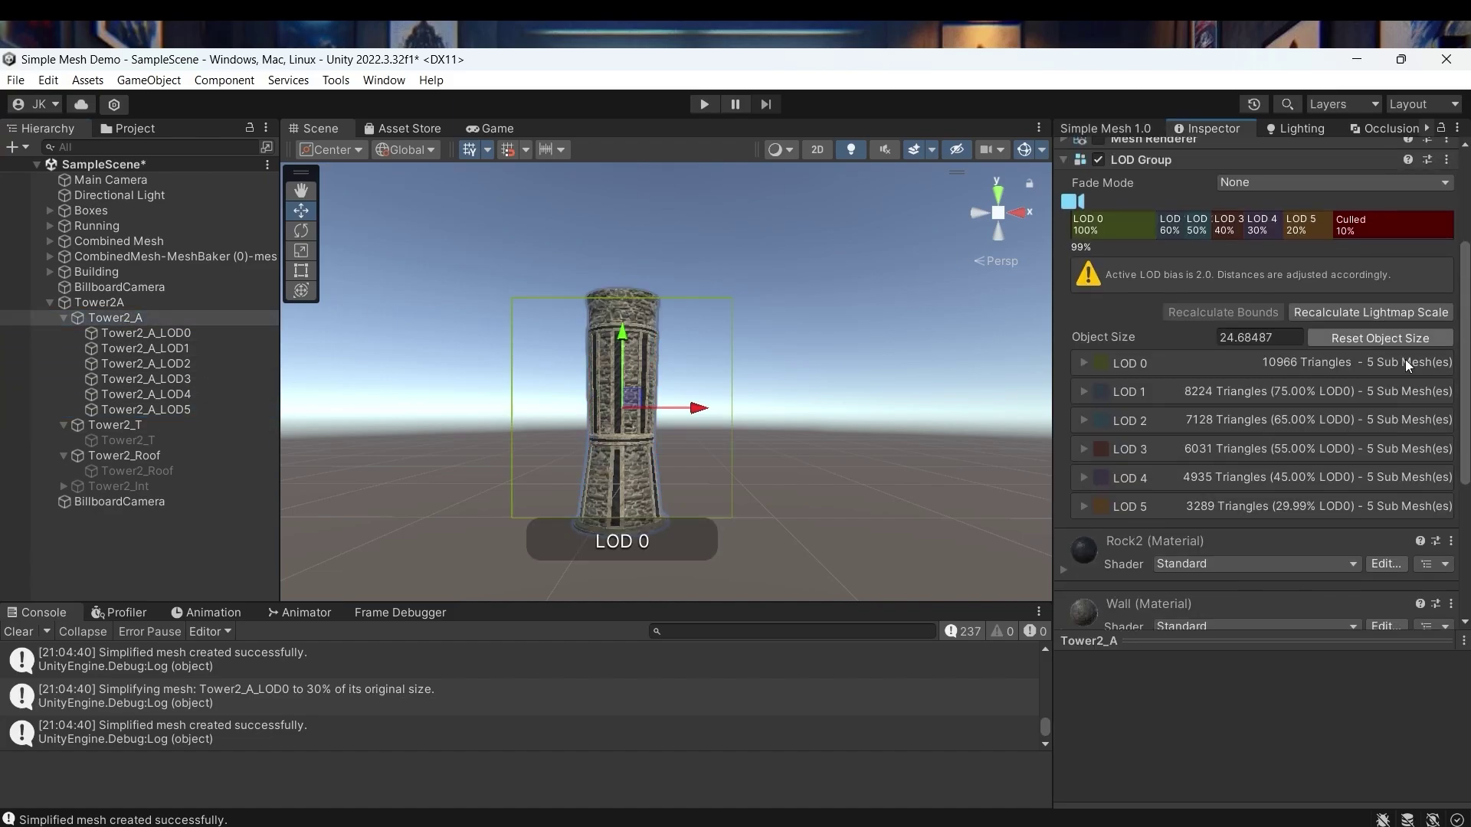
left_click_drag(1076, 217, 1083, 251)
scroll(1083, 251, "up", 2)
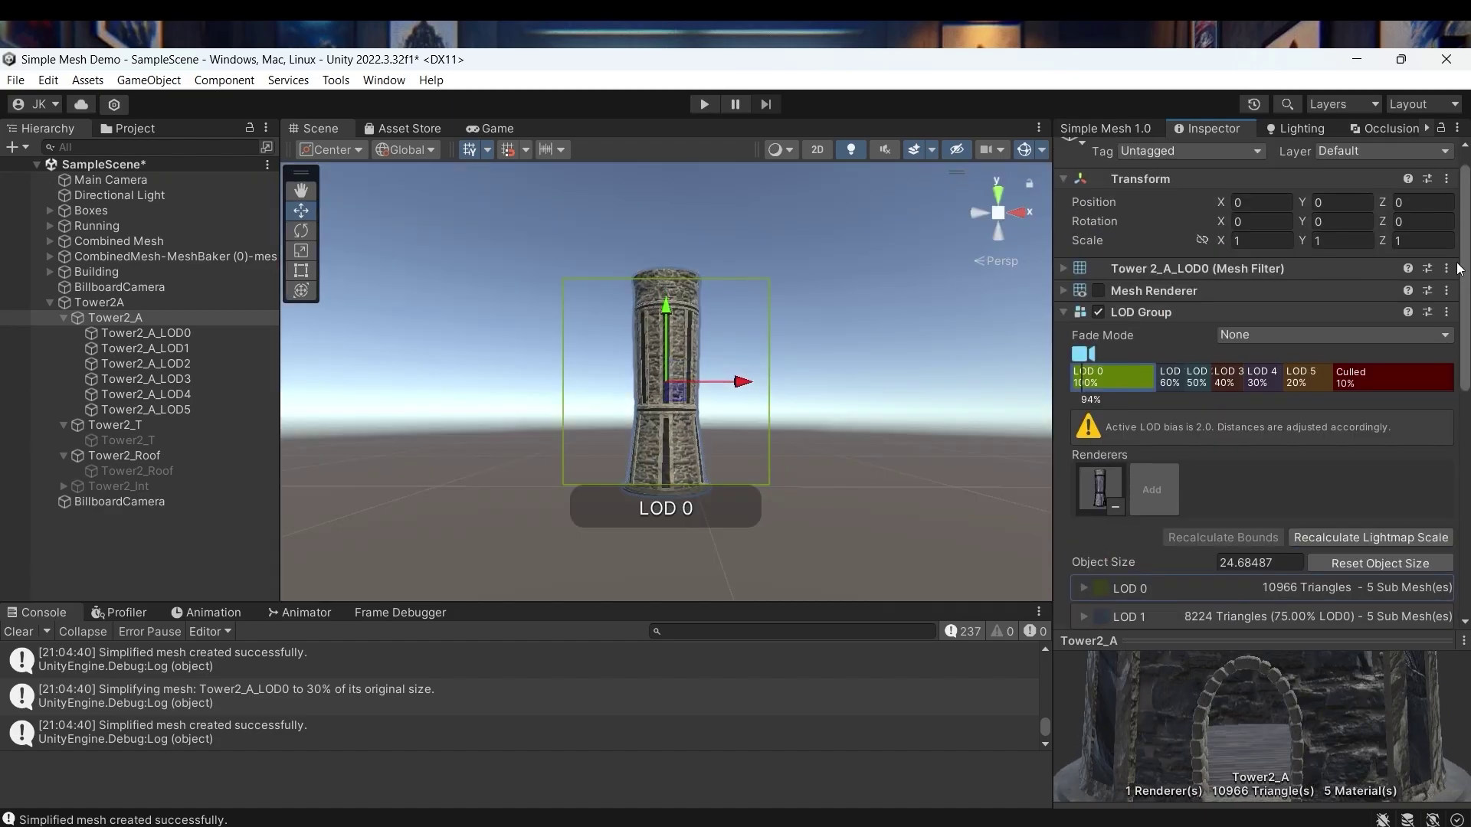
left_click(1107, 129)
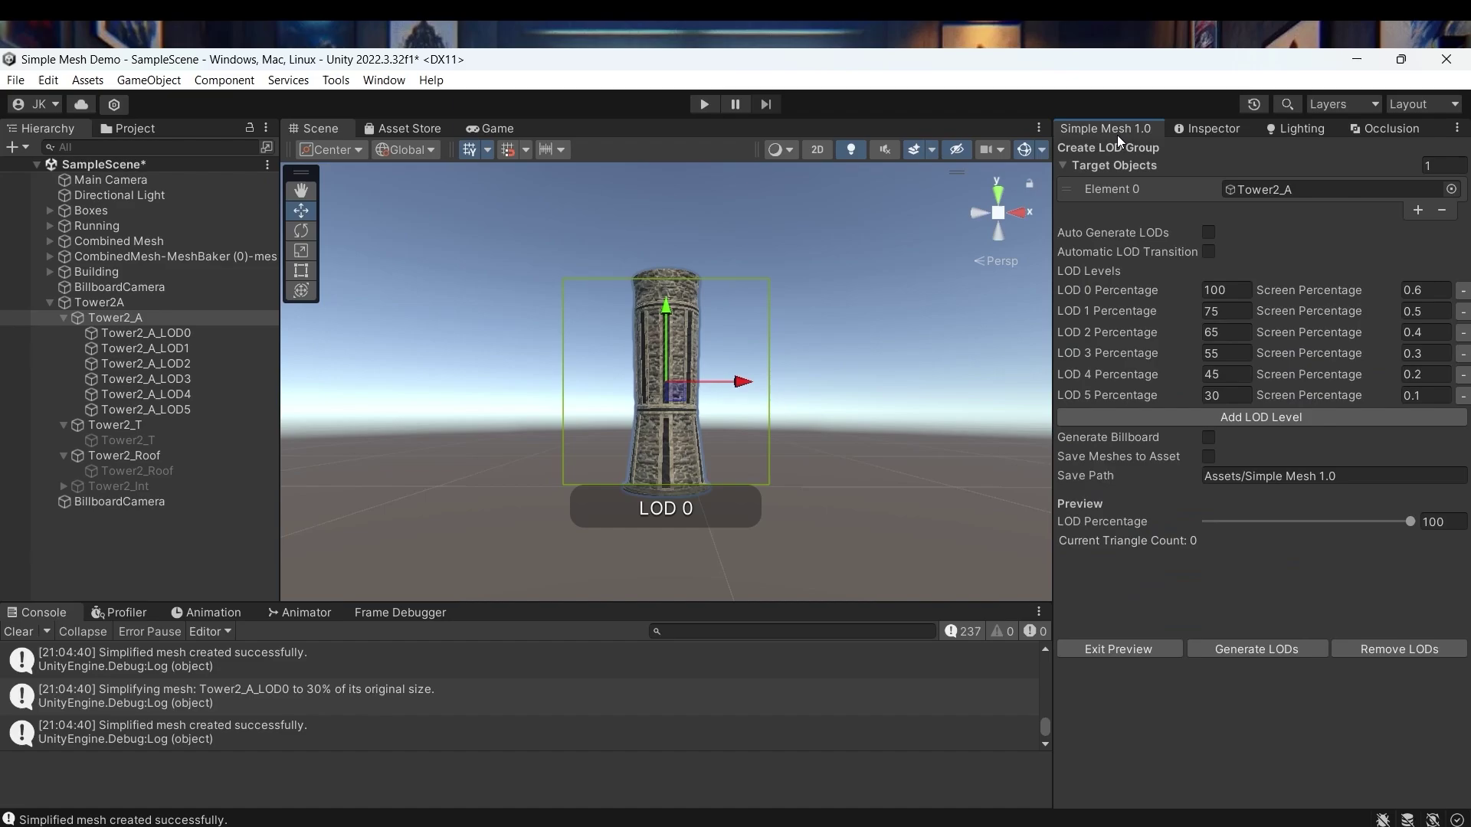
Step: Remove Tower2_A's LODs, clear the target list, and activate Tower2_T and Tower2_Roof
left_click(1369, 649)
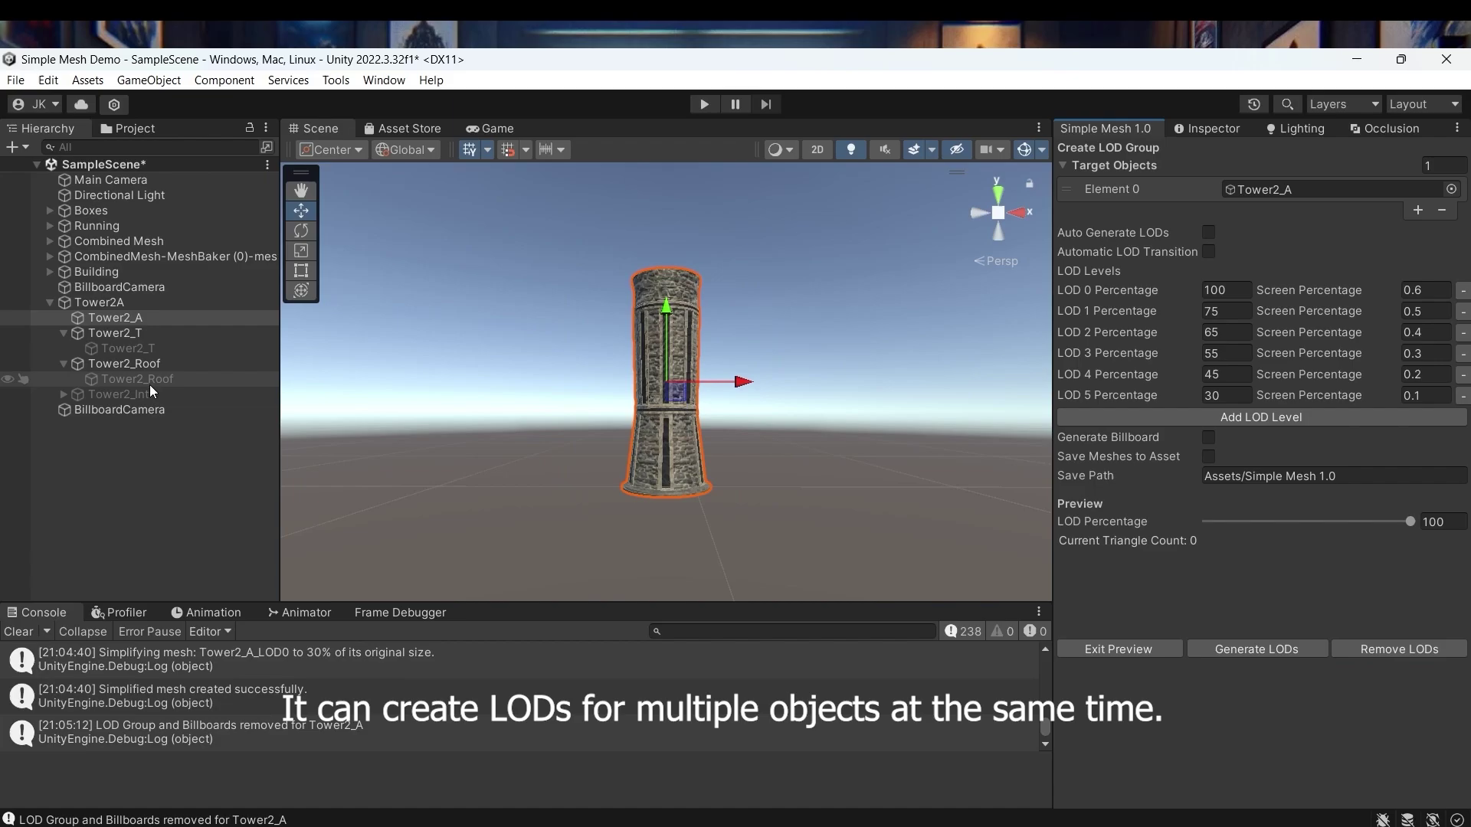
left_click(129, 349)
left_click(166, 381)
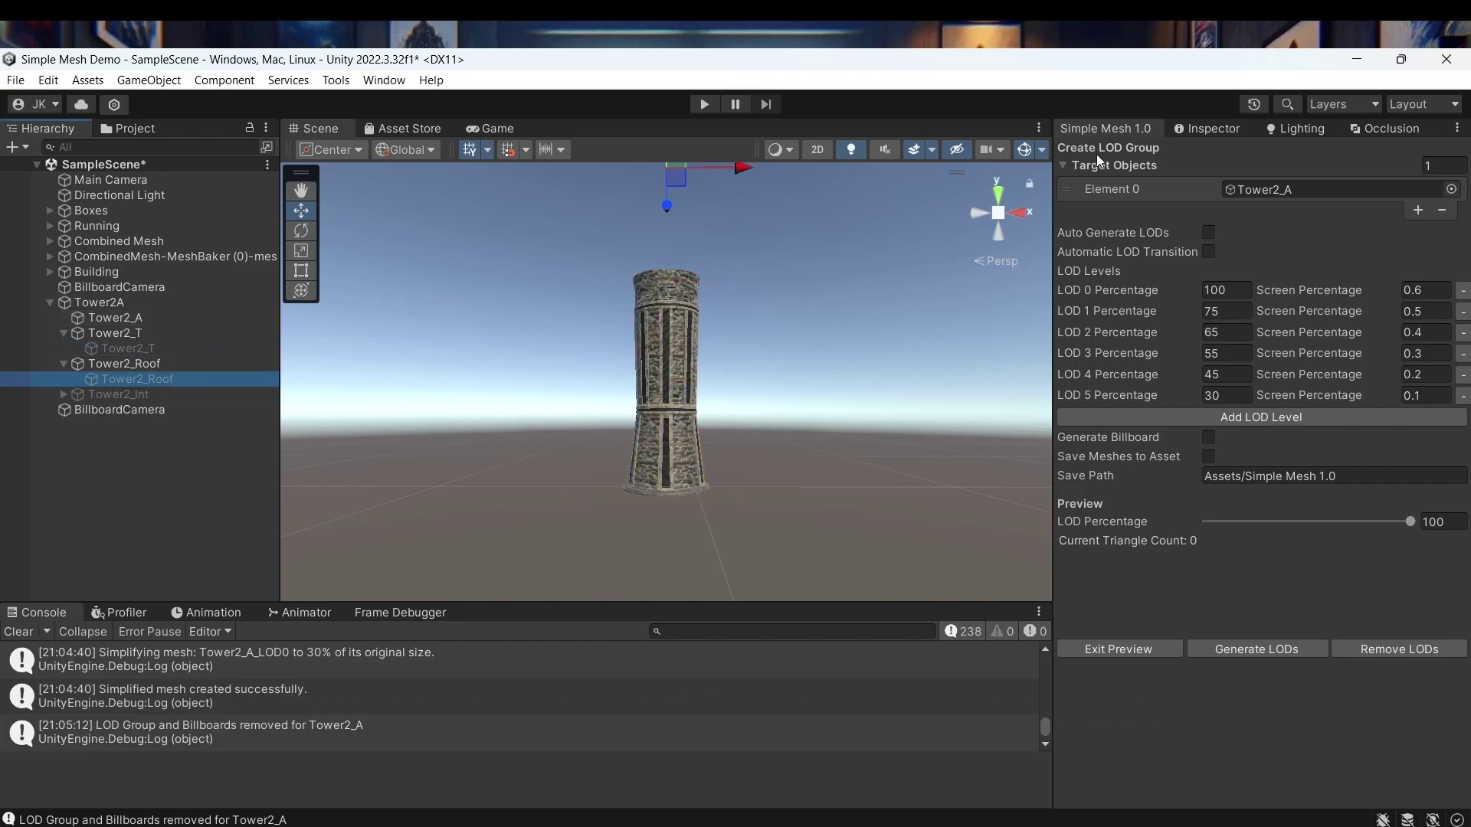
left_click(1445, 210)
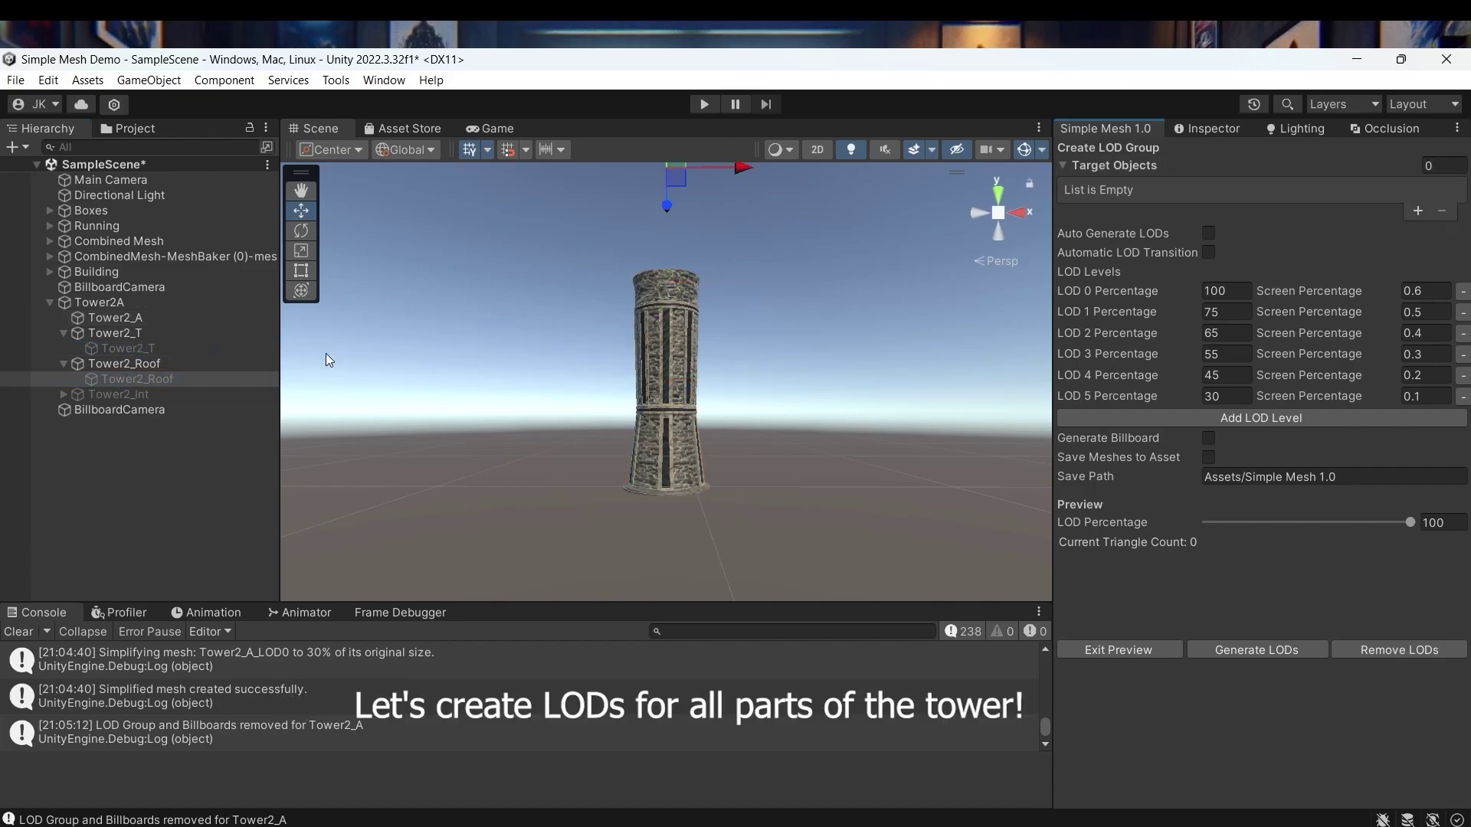
left_click(128, 347)
left_click(1208, 128)
left_click(1104, 155)
left_click(137, 378)
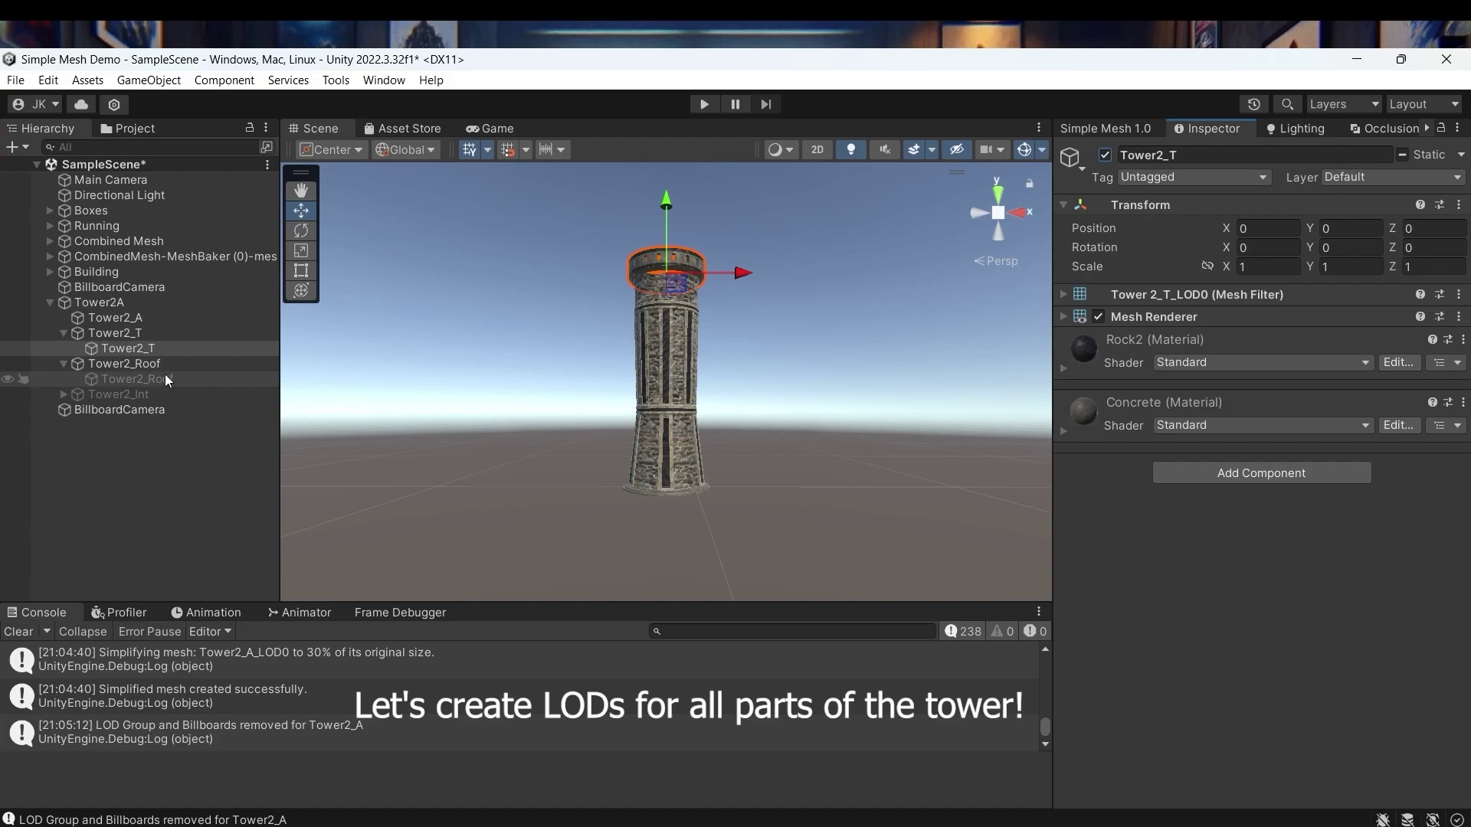
left_click(1104, 155)
left_click(1135, 132)
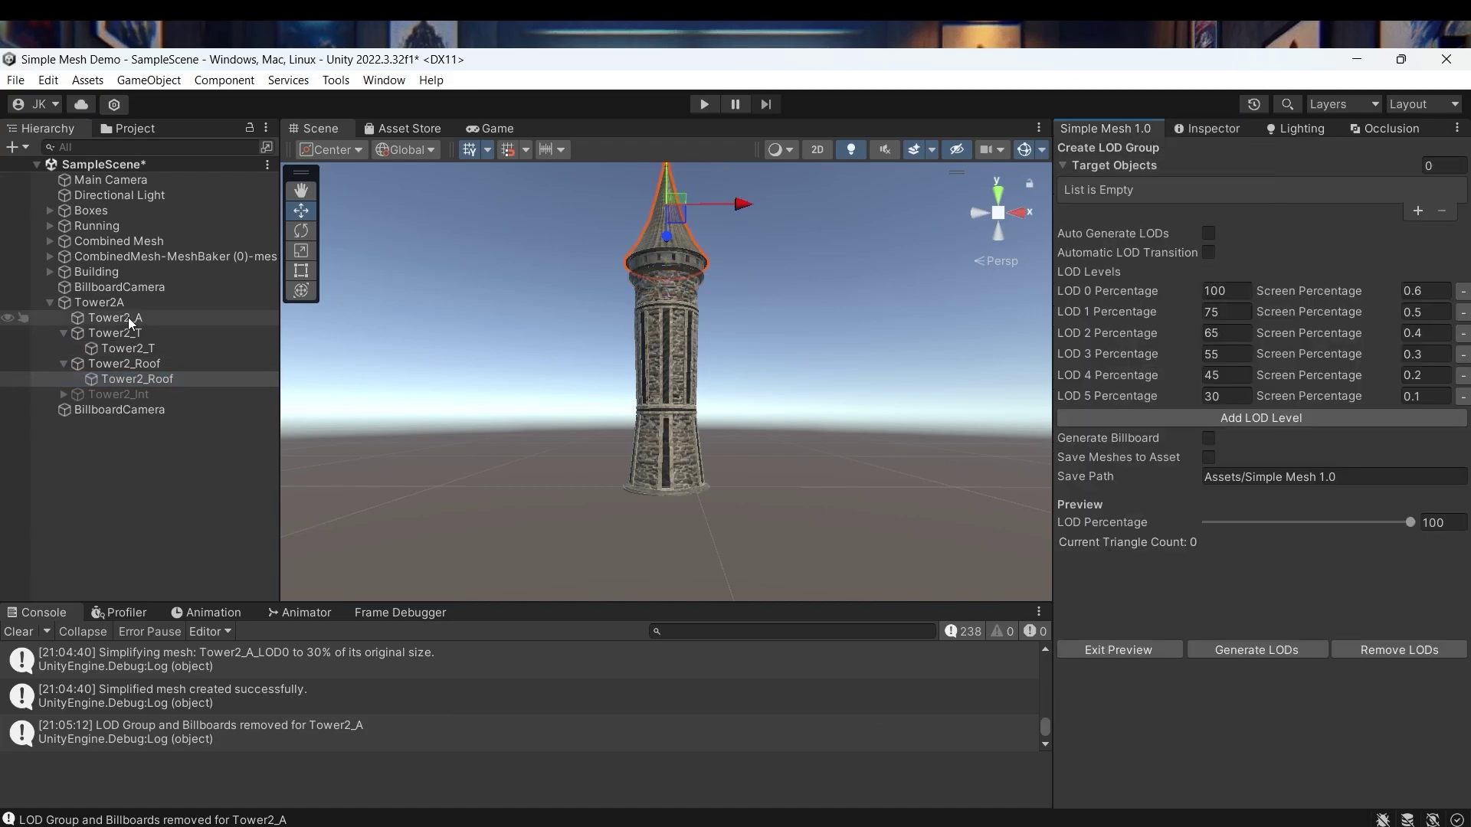
Step: Set Tower2_A, Tower2_T and Tower2_Roof as targets and generate their six-level LODs
left_click(129, 323)
left_click(128, 349, "ctrl")
left_click(153, 383, "ctrl")
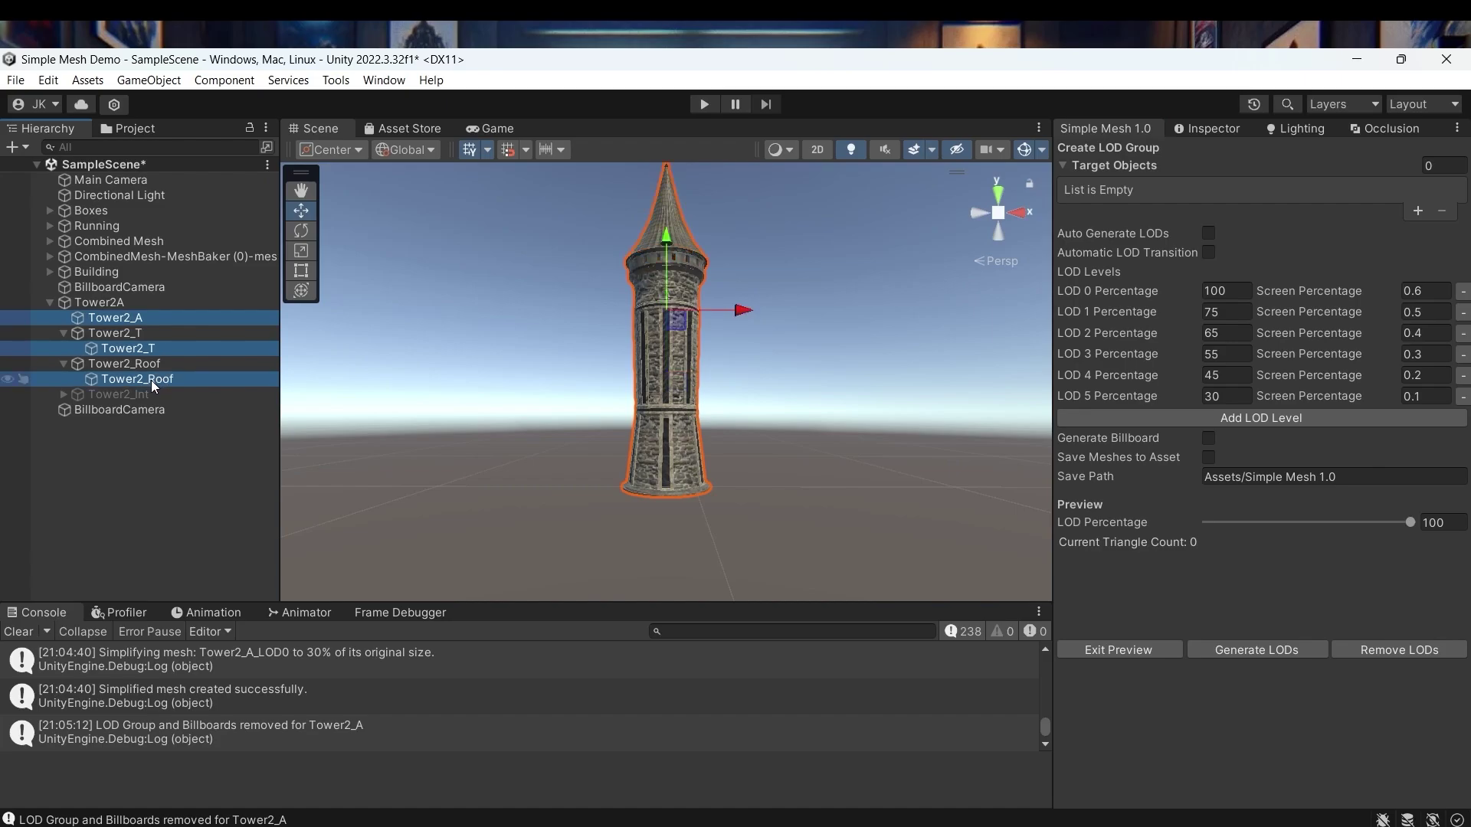
left_click_drag(154, 383, 1172, 184)
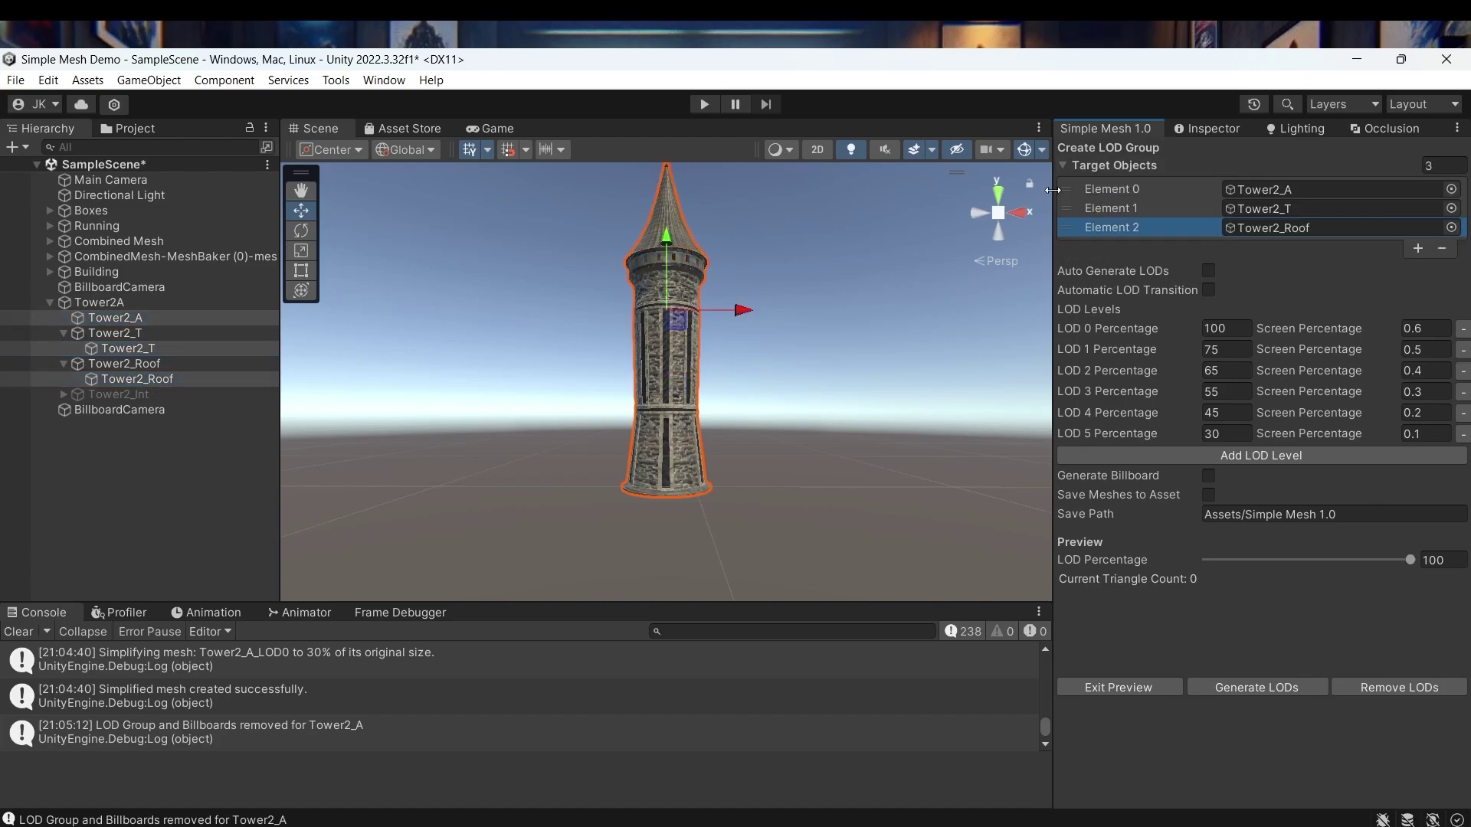
left_click(1230, 686)
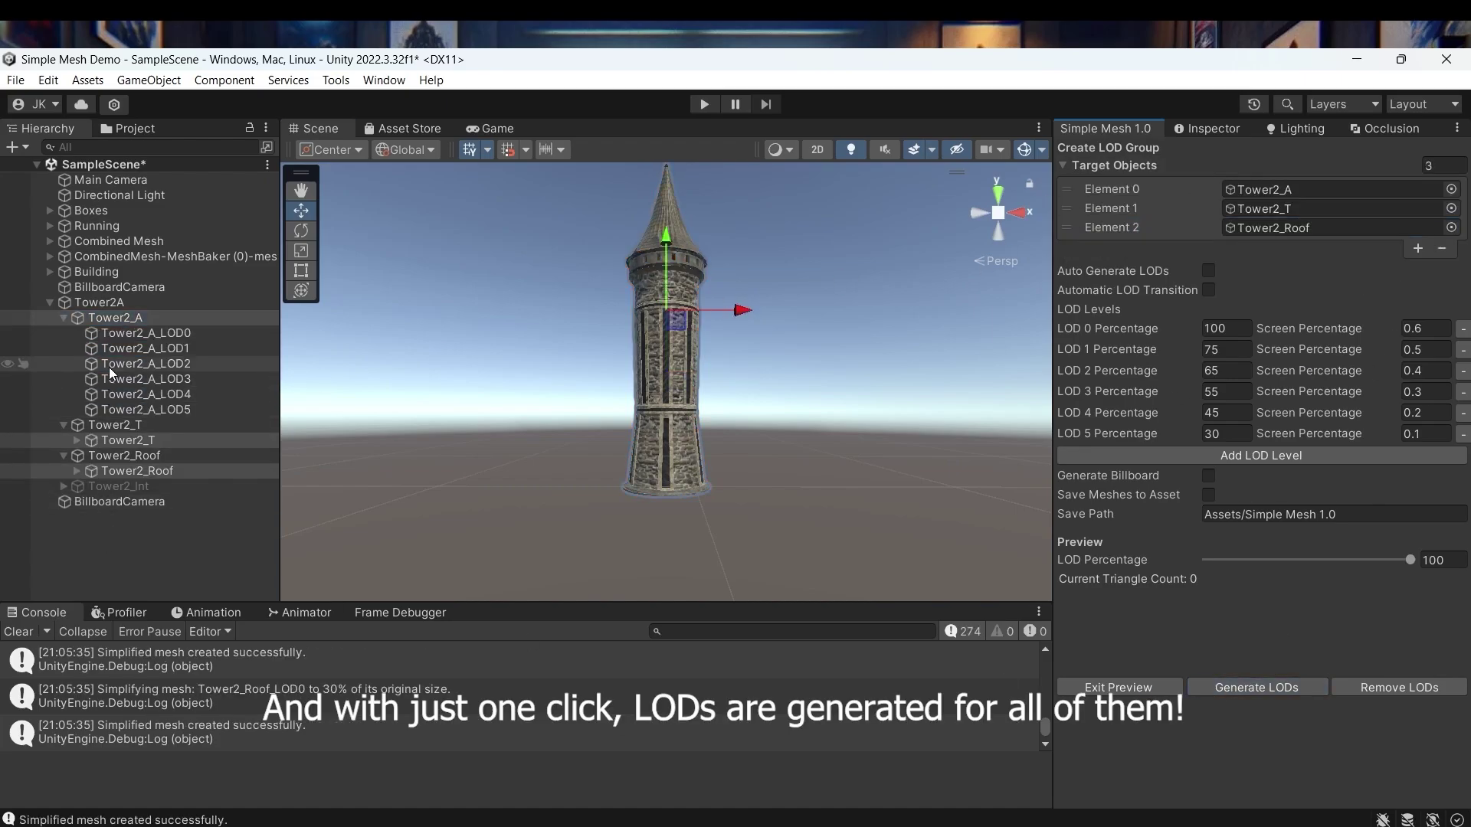
Step: Check the three parts' LOD0–LOD5 children and shared LOD Group, then enter Play mode
left_click(64, 318)
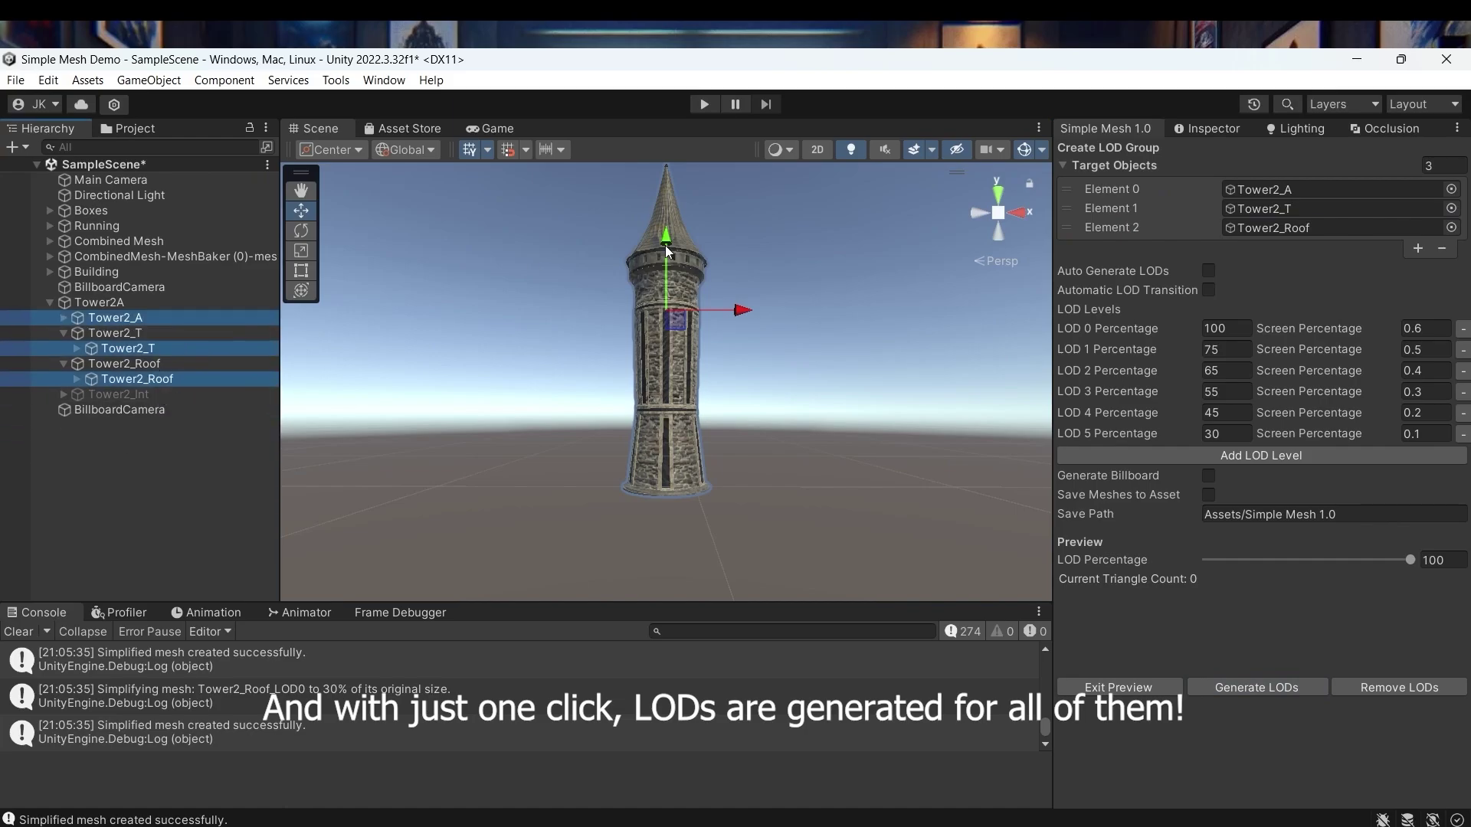
left_click(77, 348)
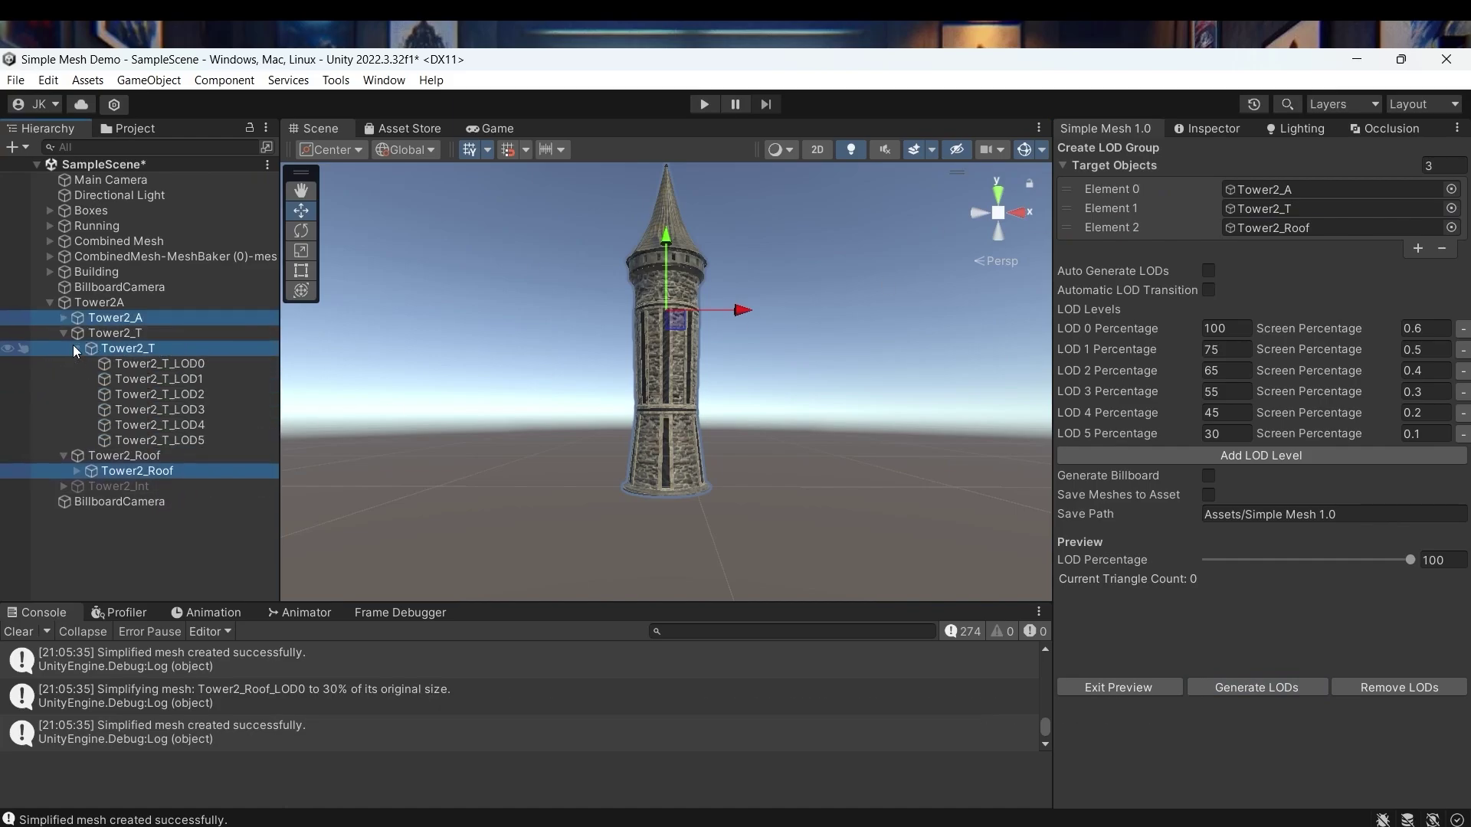
left_click(65, 318)
left_click(76, 563)
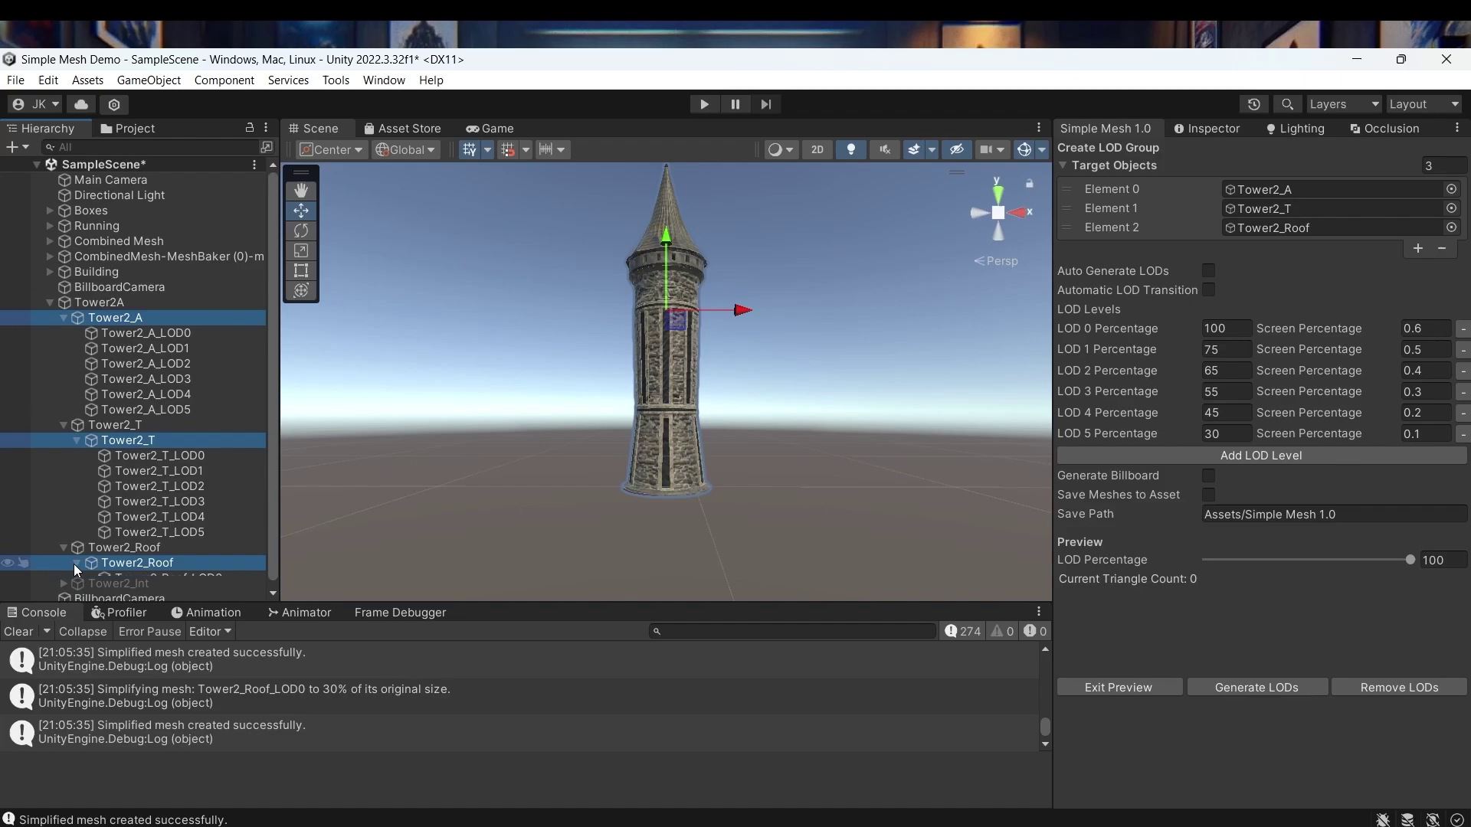
scroll(178, 493, "down", 2)
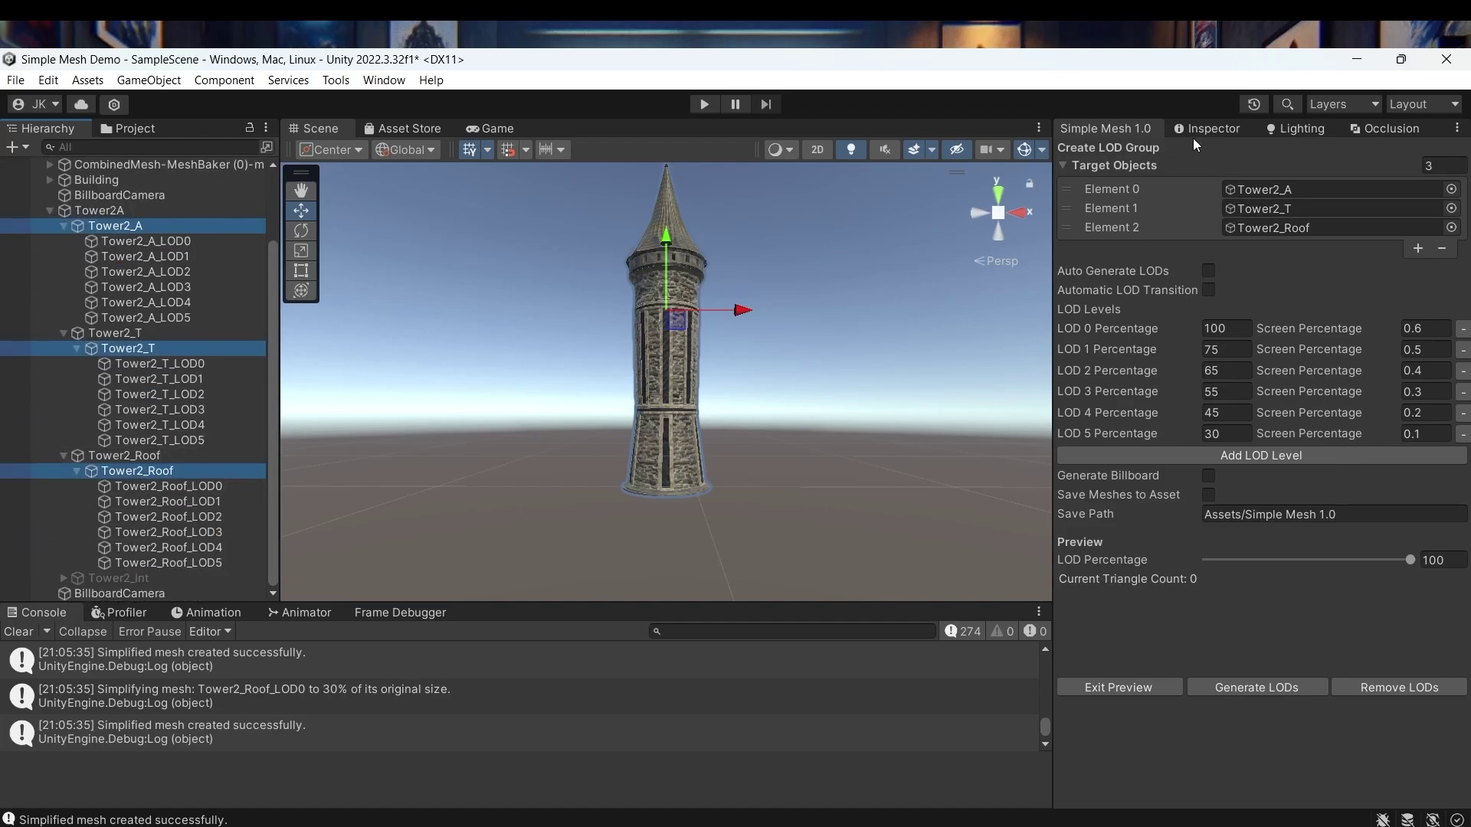
left_click(1211, 127)
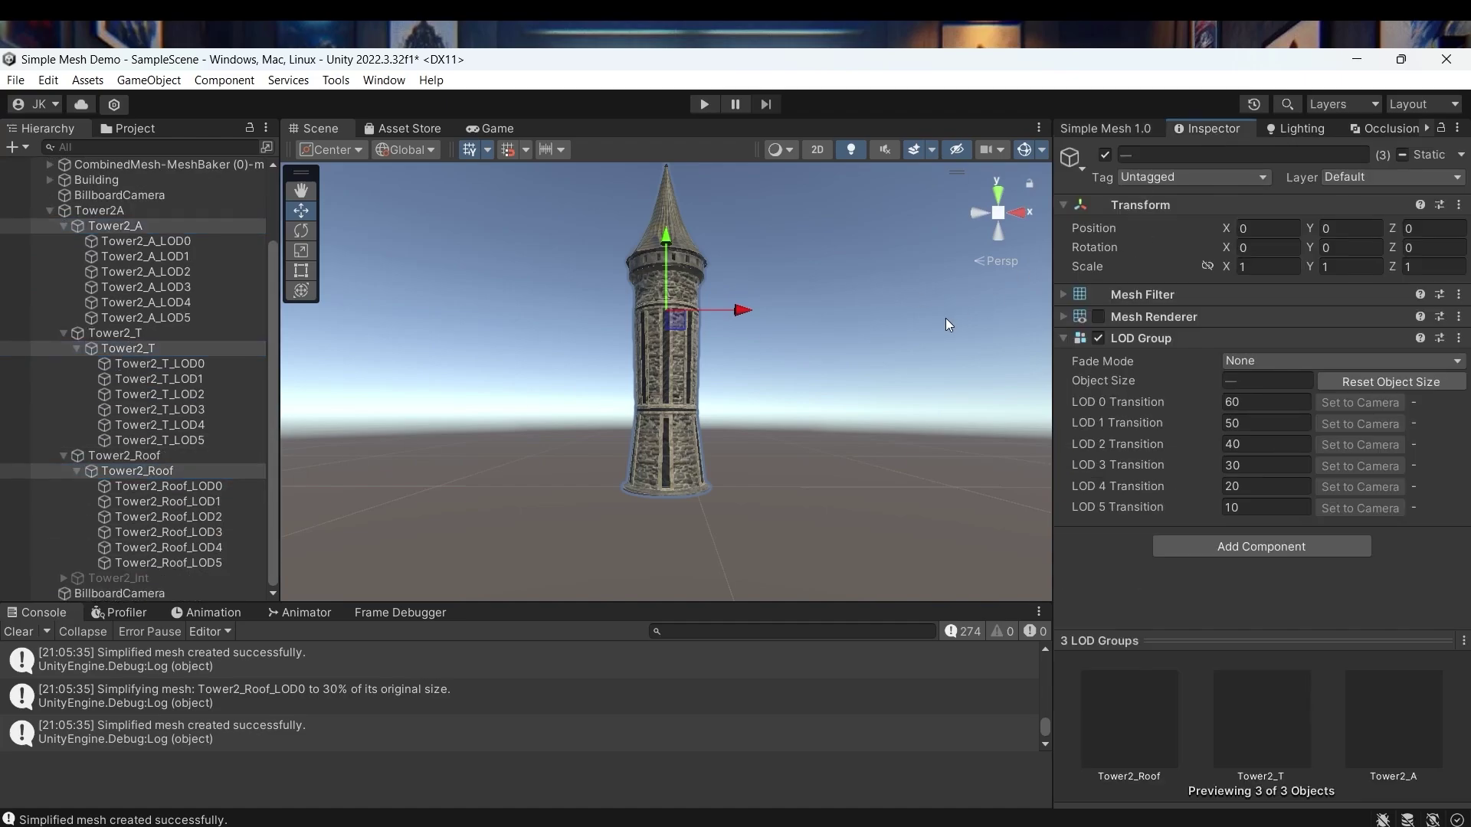
left_click(704, 104)
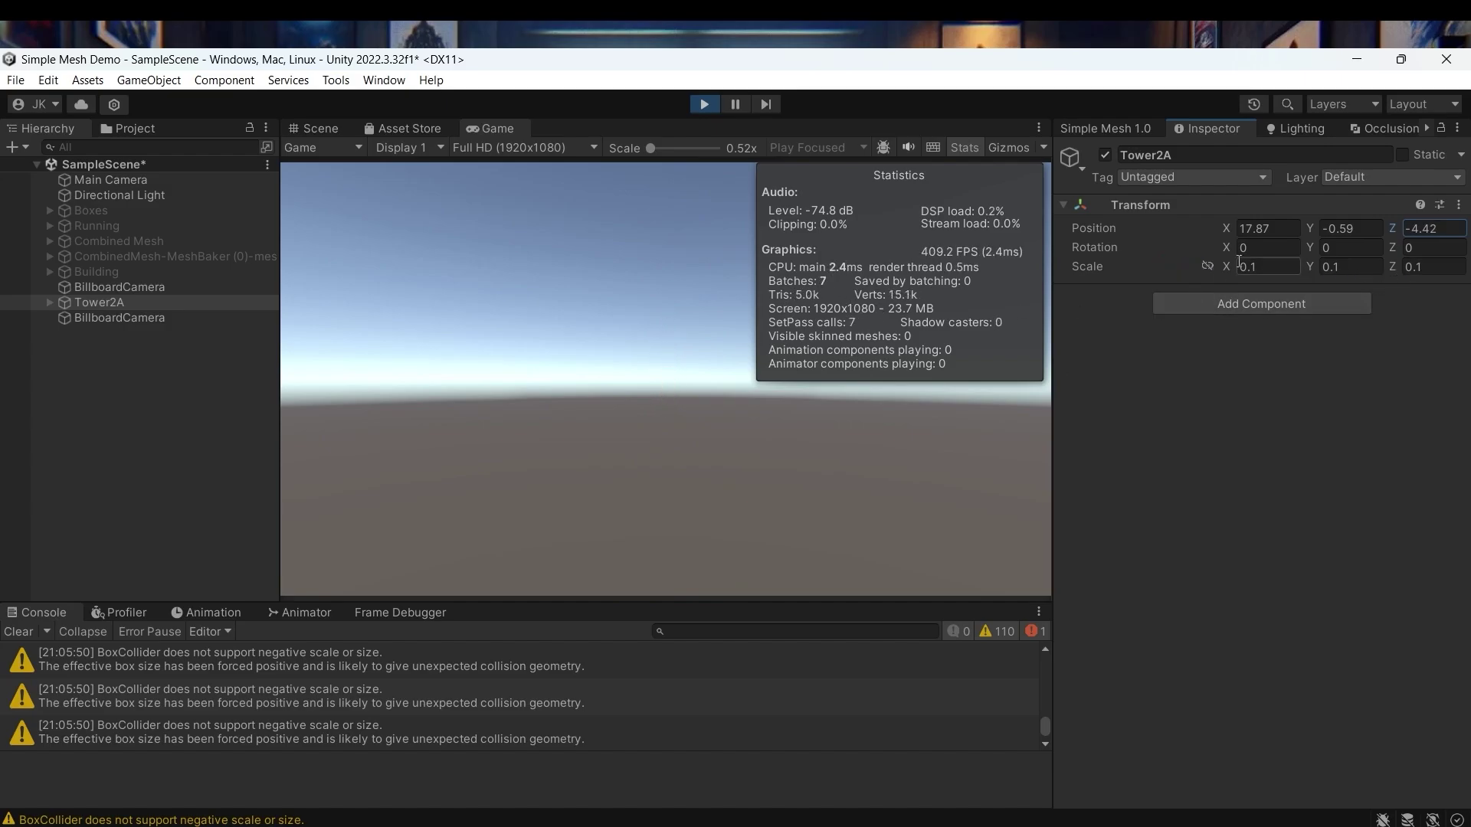
Step: Move Tower2A into the game camera's view, toggle it off and on, then stop playing
left_click_drag(1399, 231, 873, 284)
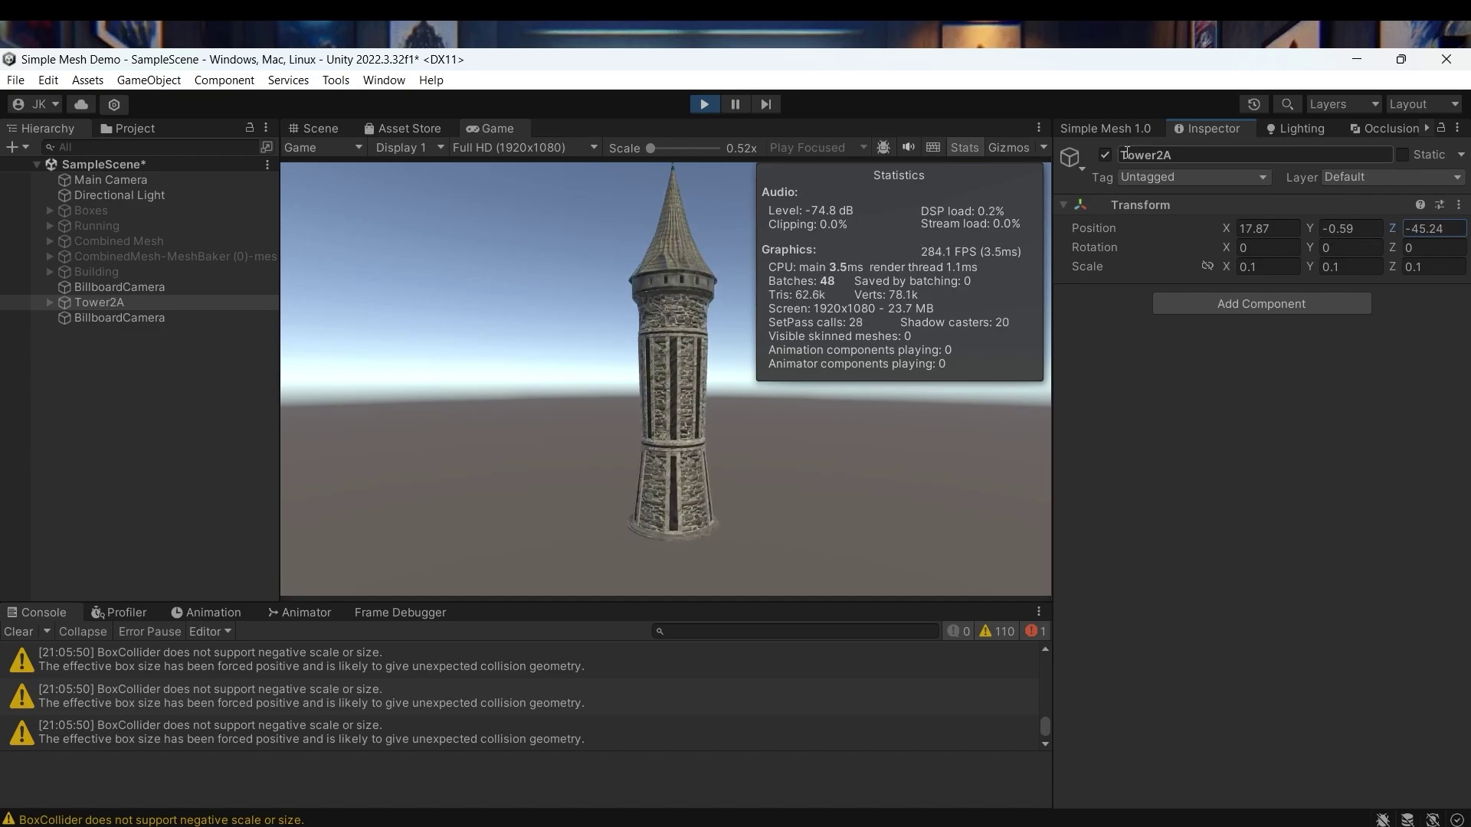
left_click(1103, 156)
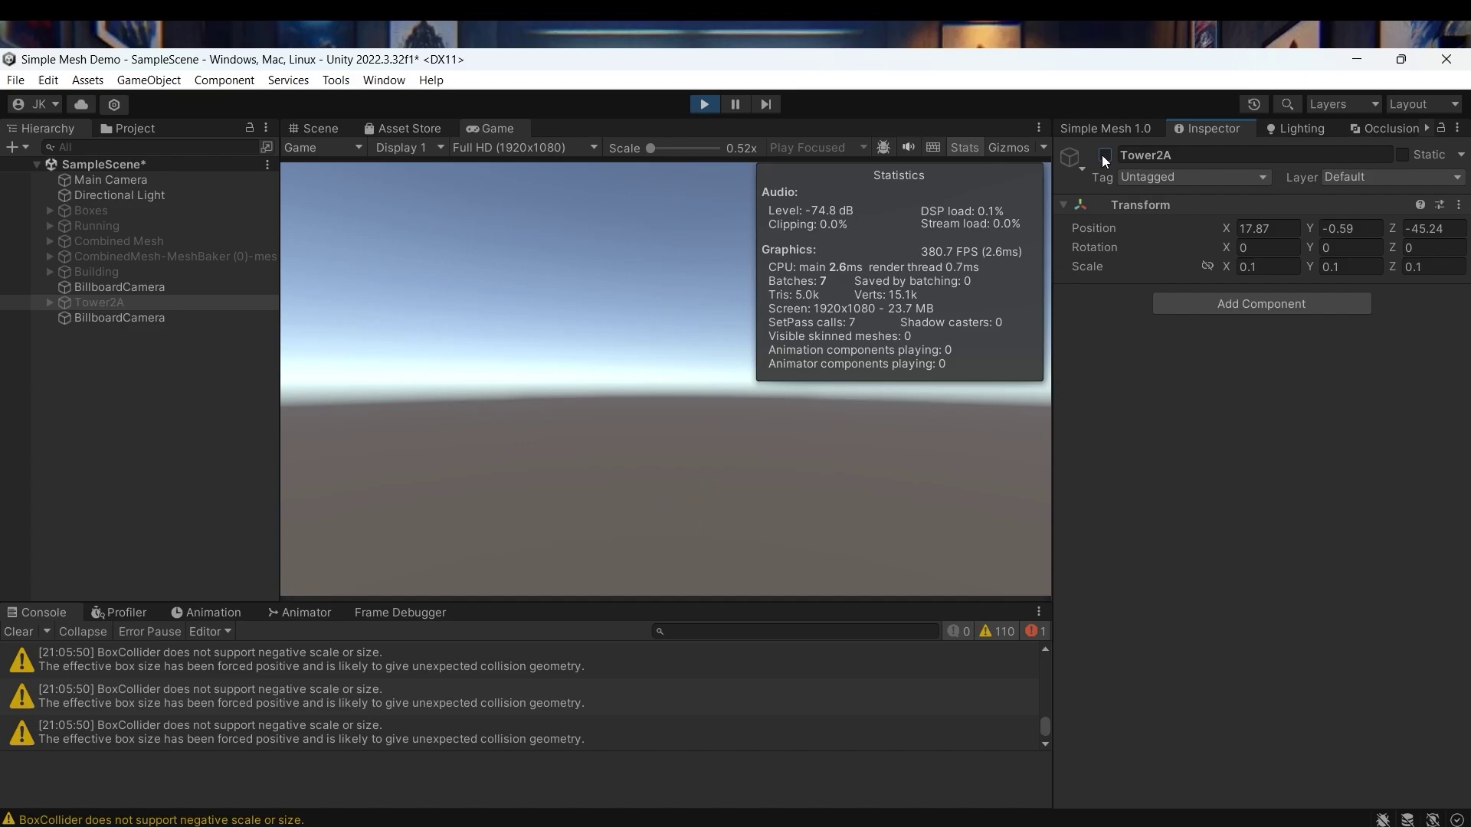
left_click(1103, 156)
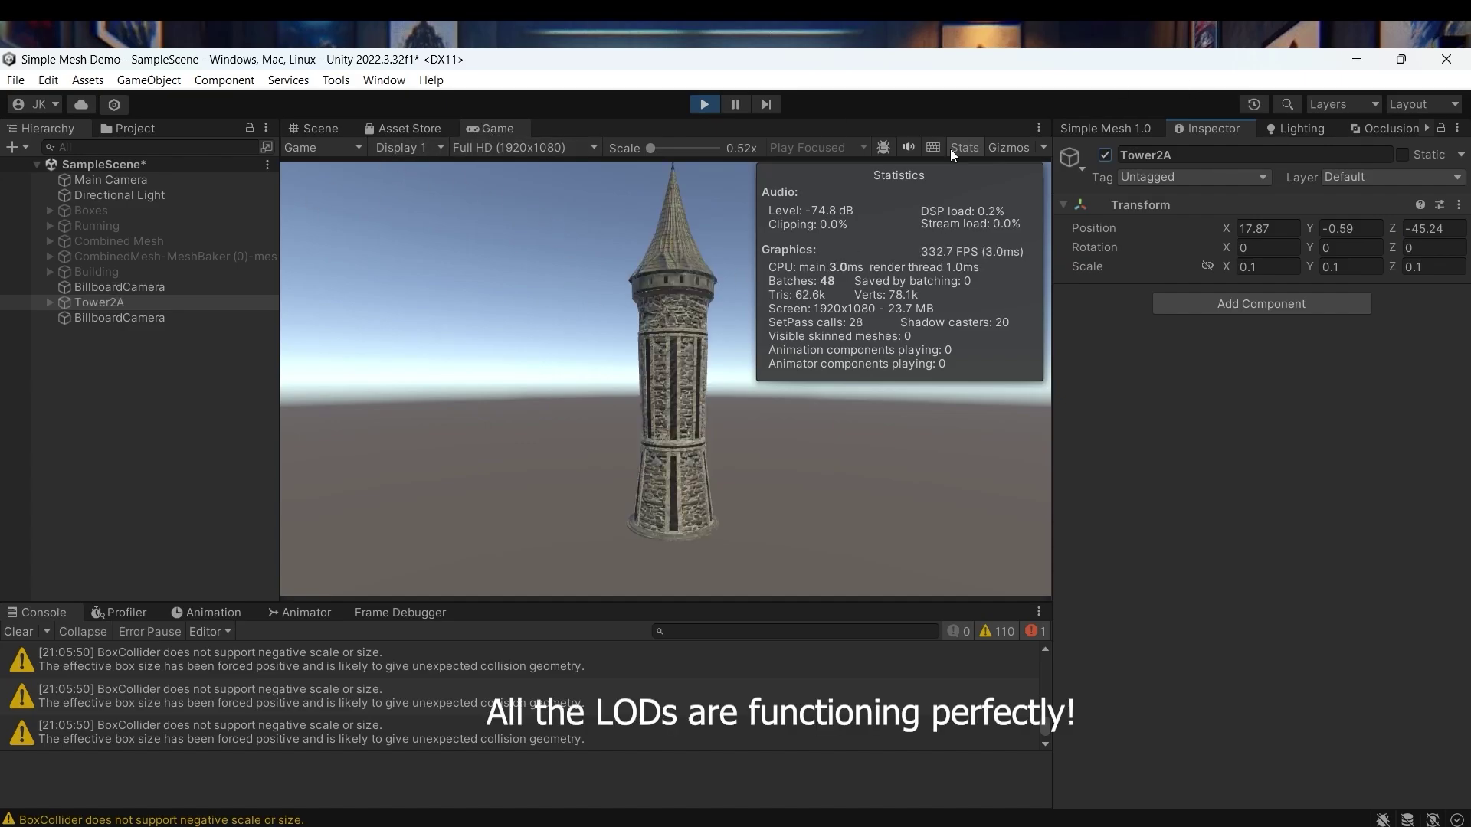
left_click(705, 105)
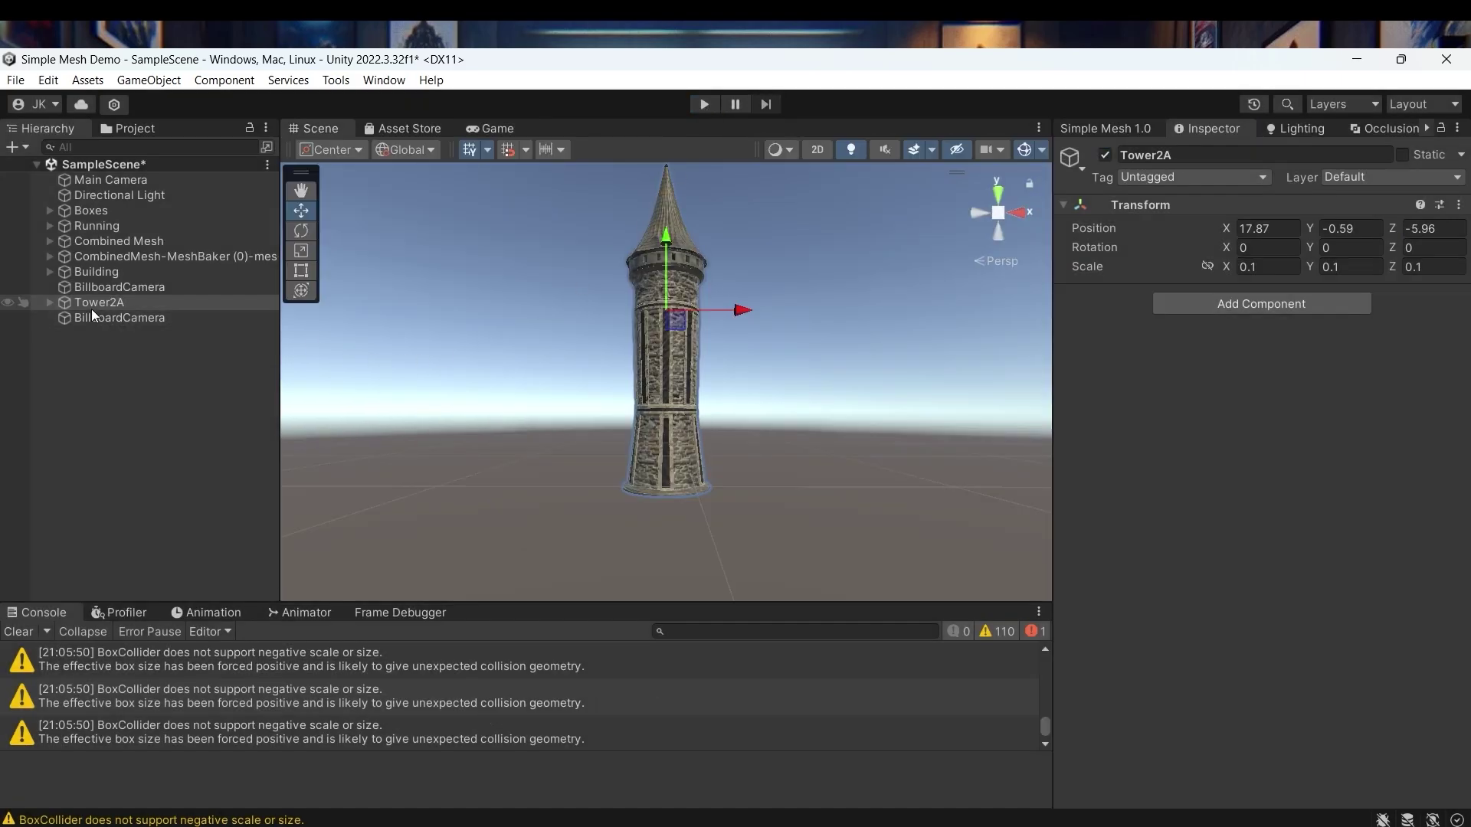
Step: Expand Tower2A in the Hierarchy to review the three parts' LOD children
left_click(52, 302)
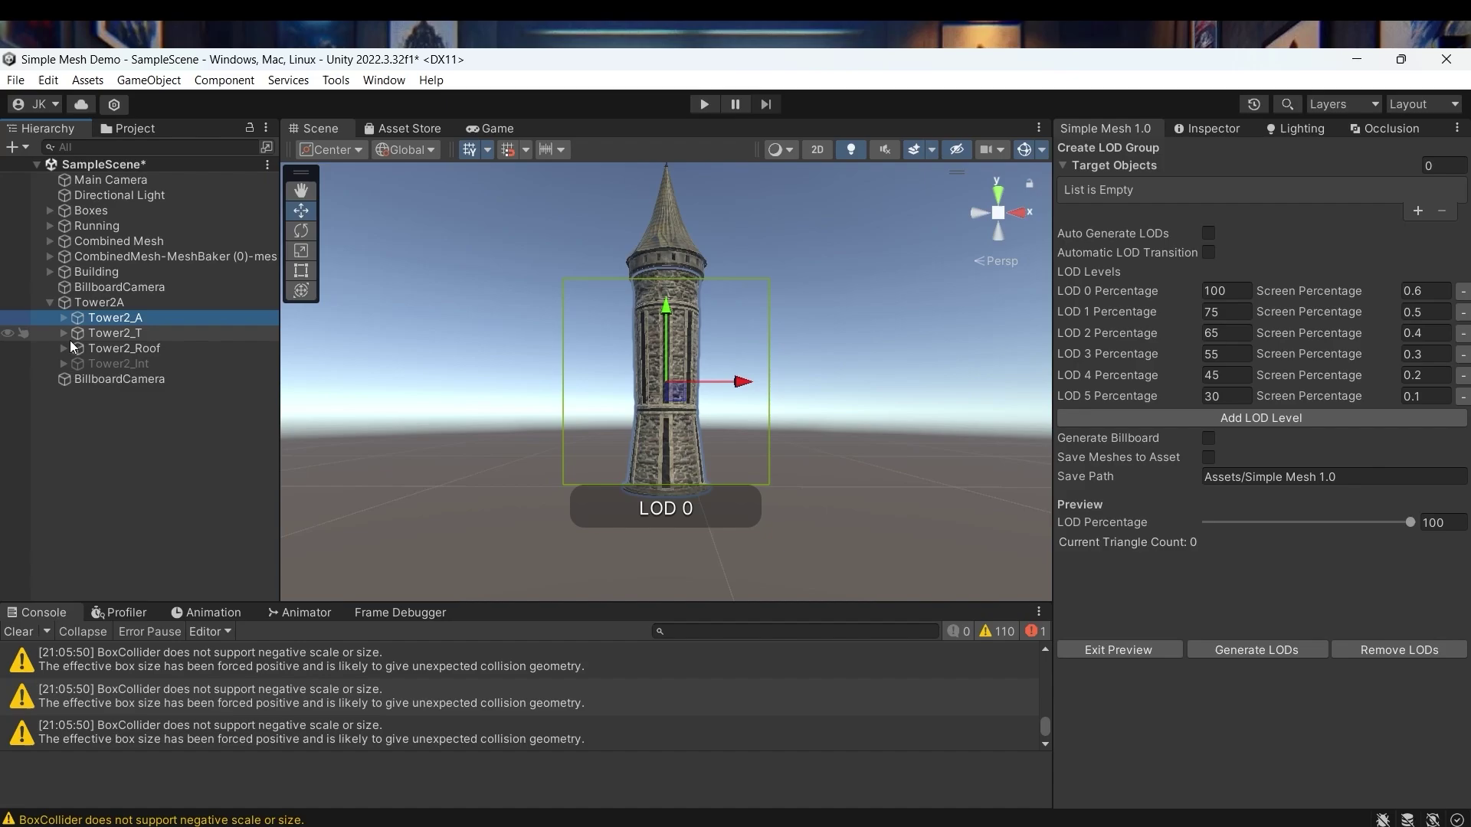
left_click(64, 349)
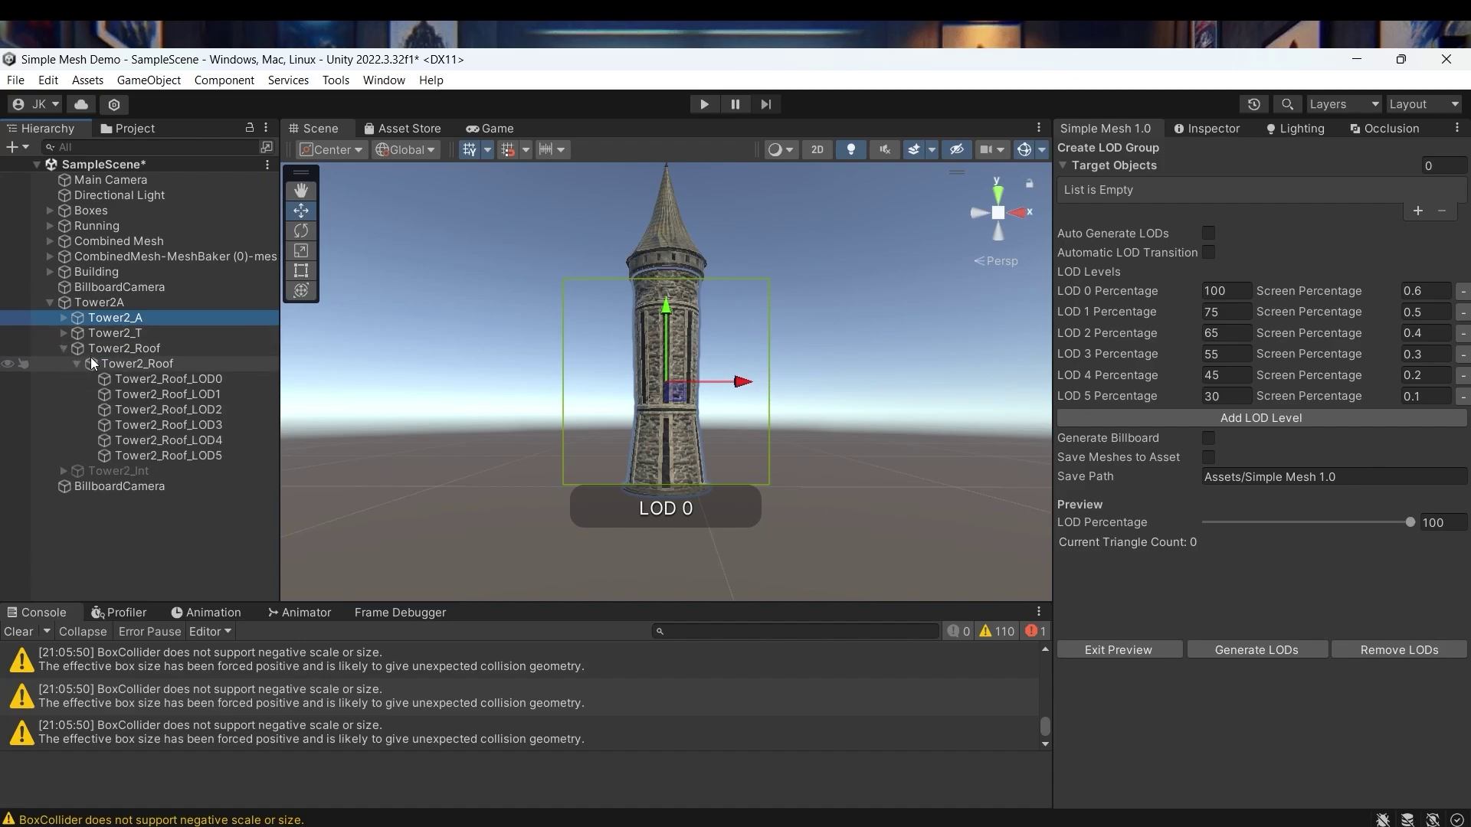
left_click(77, 363)
left_click(63, 333)
left_click(78, 348)
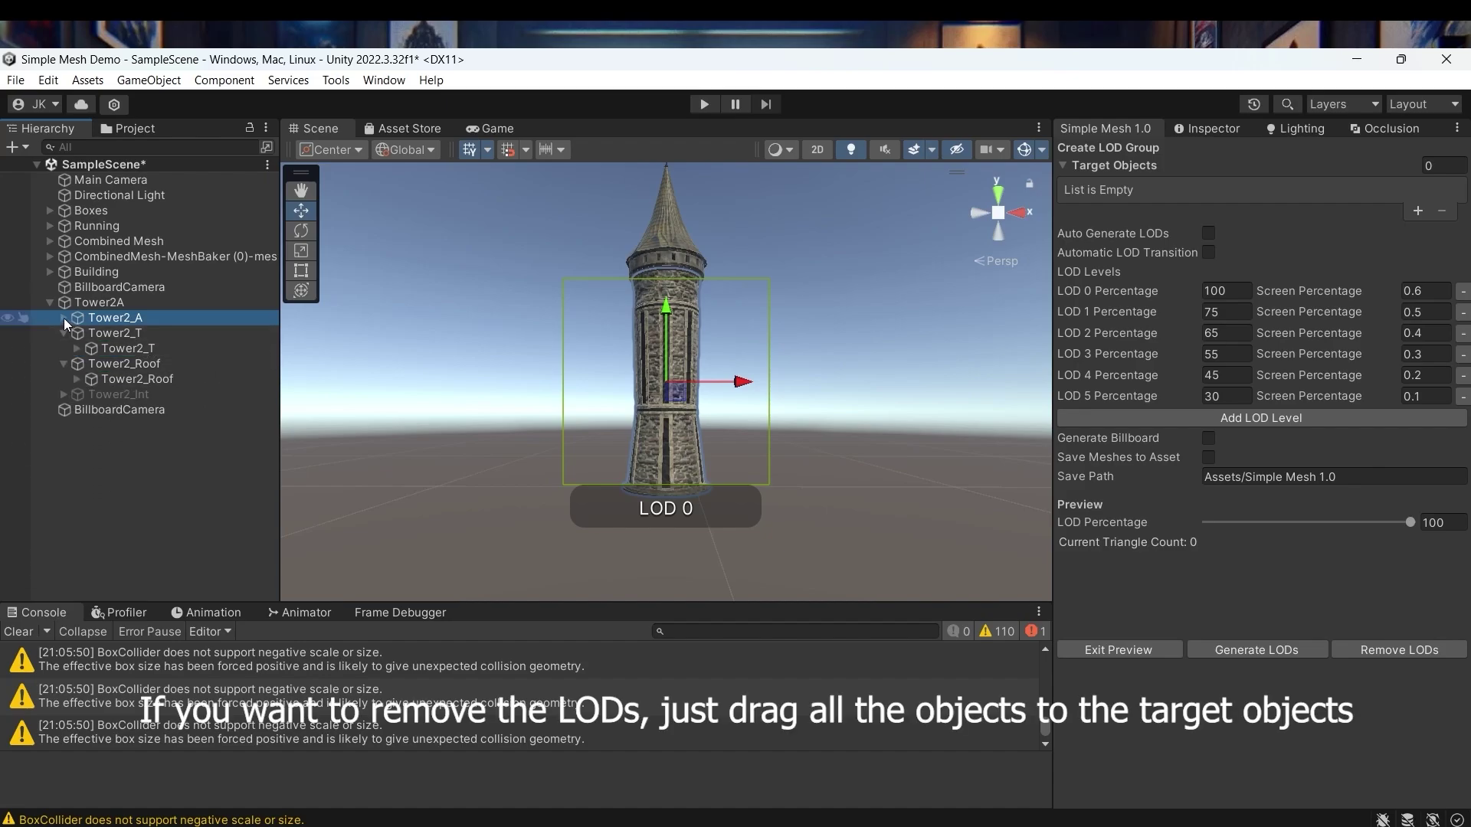
left_click(62, 318)
left_click(65, 318)
Step: Set Tower2_A, Tower2_T and Tower2_Roof as targets and remove their LOD groups
left_click(128, 348, "ctrl")
left_click(137, 378, "ctrl")
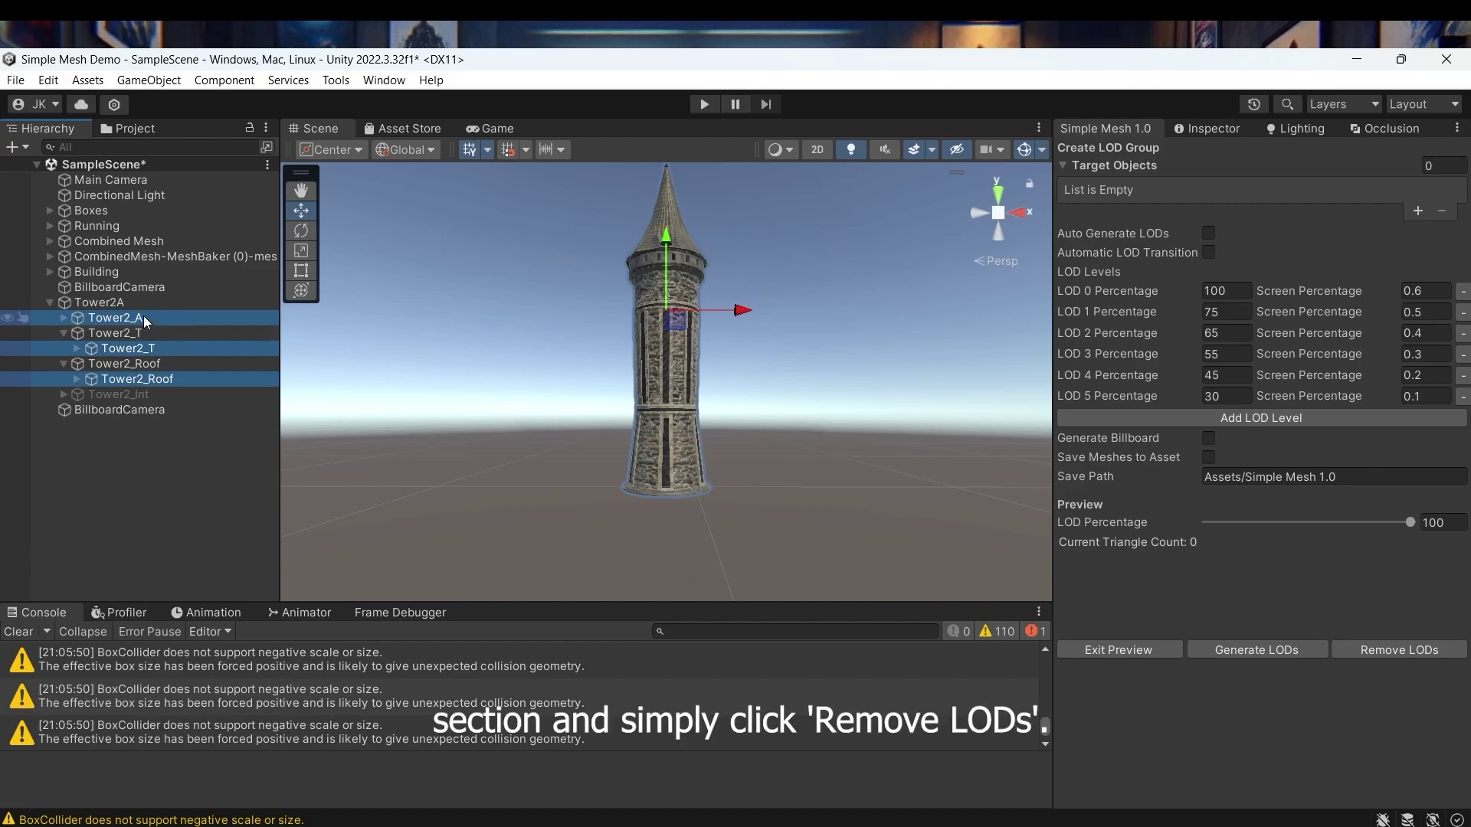
left_click_drag(144, 315, 1190, 175)
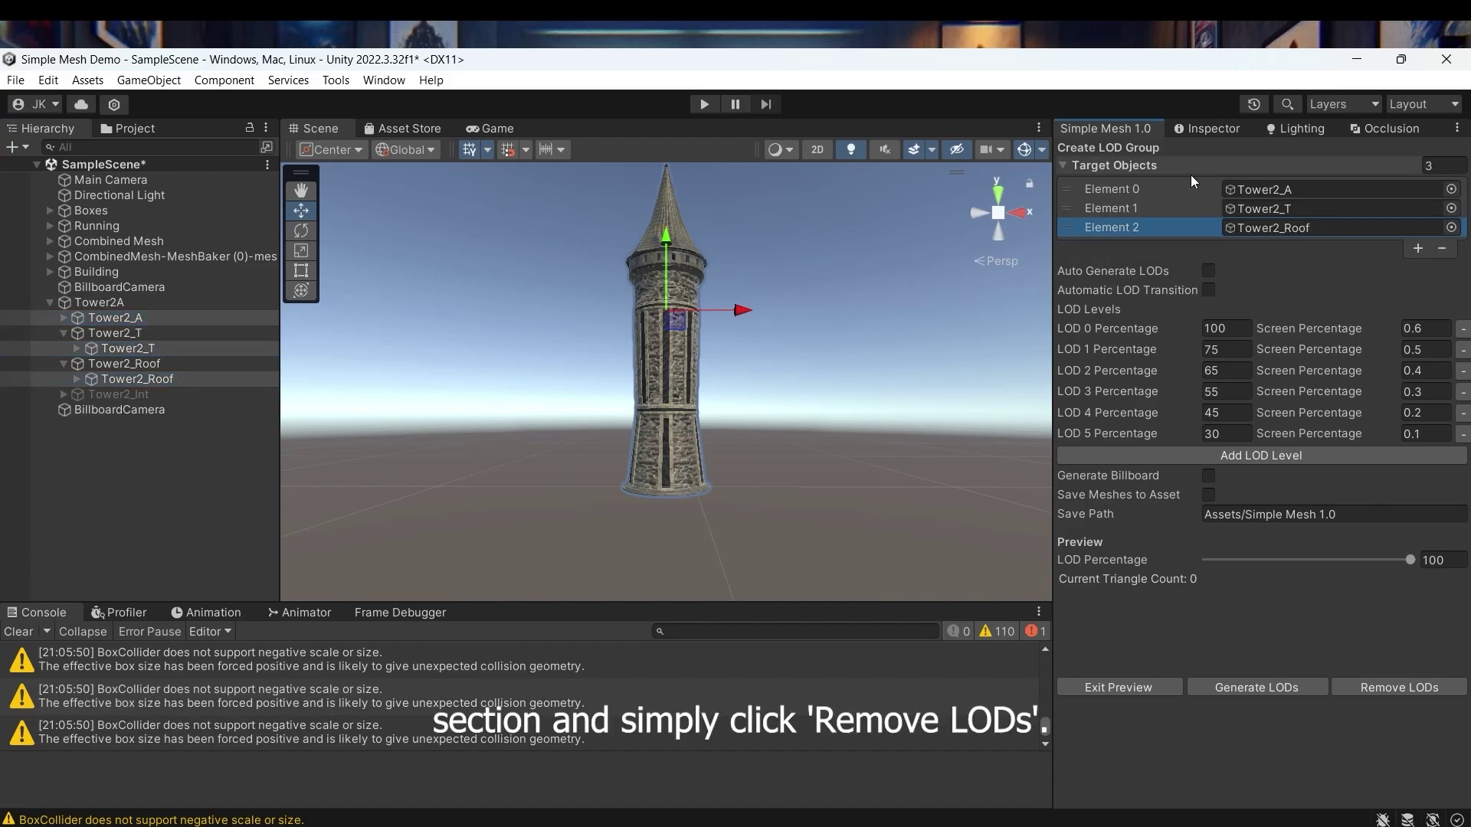
left_click(1378, 694)
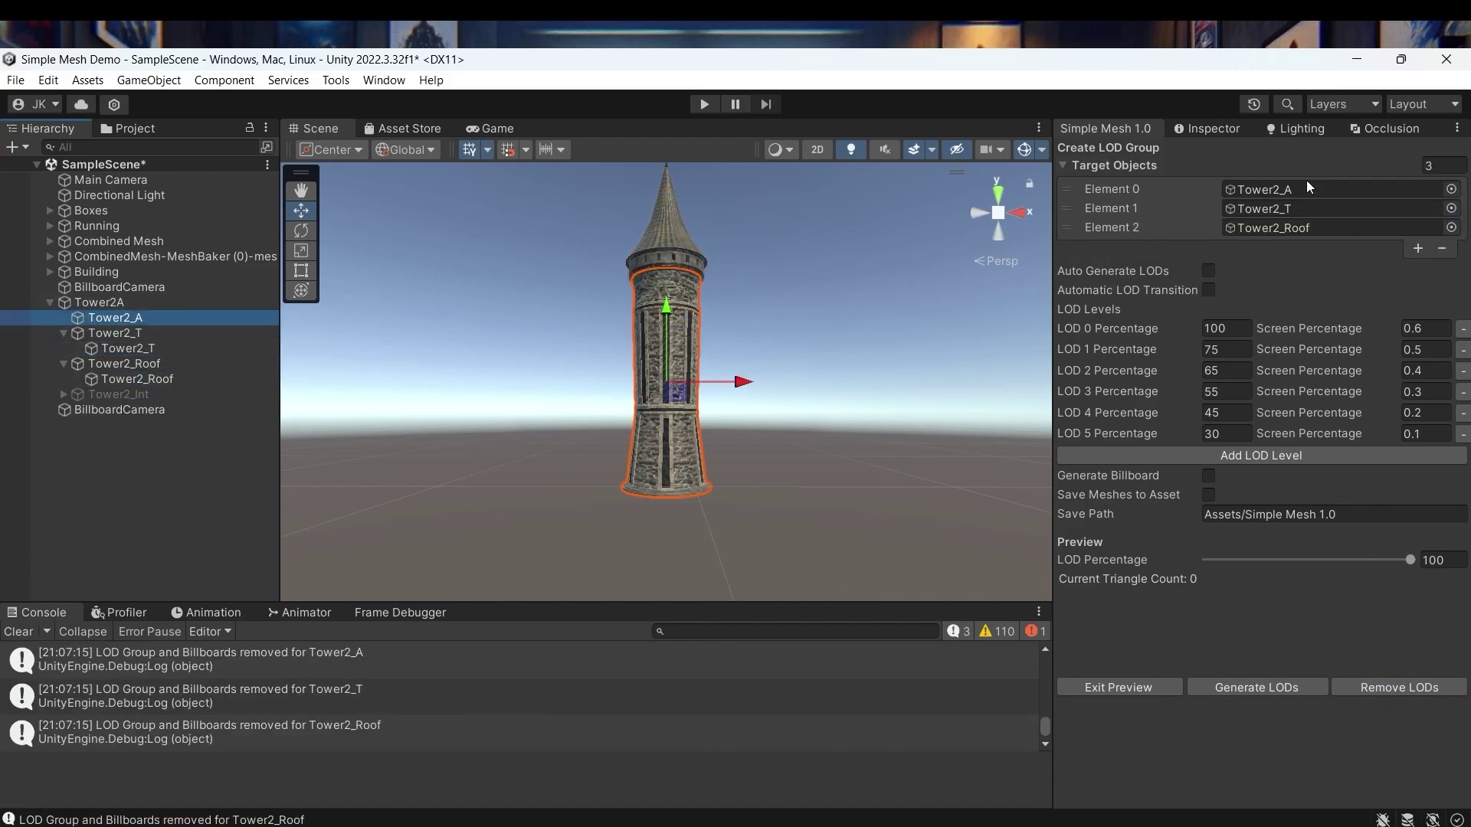
left_click(1207, 129)
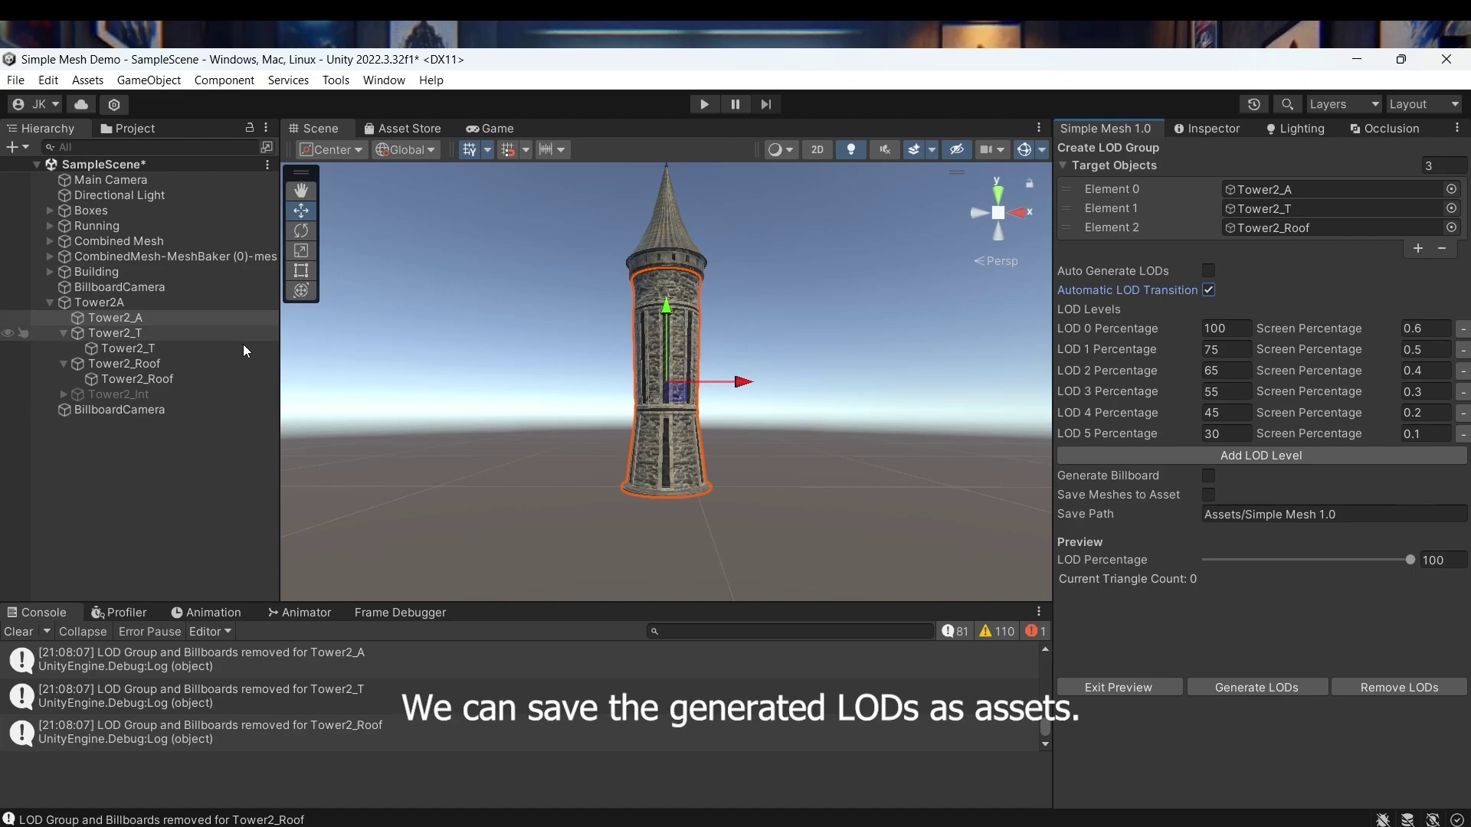
Step: Set the save path to Assets/Simple Mesh 1.0/Tower and generate LODs saved as meshes
left_click(1415, 515)
type("/")
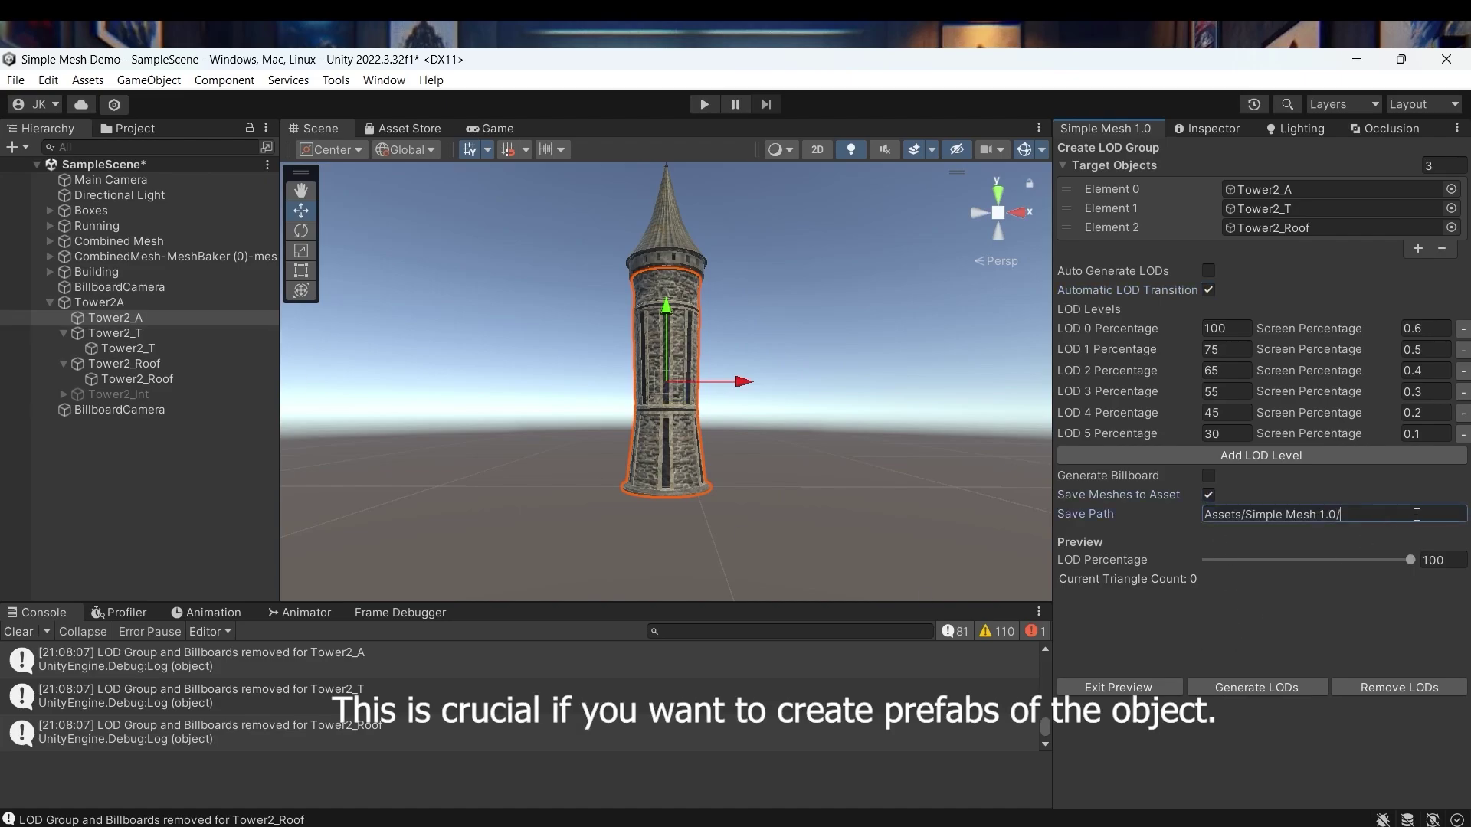
type("Tower")
left_click(1267, 693)
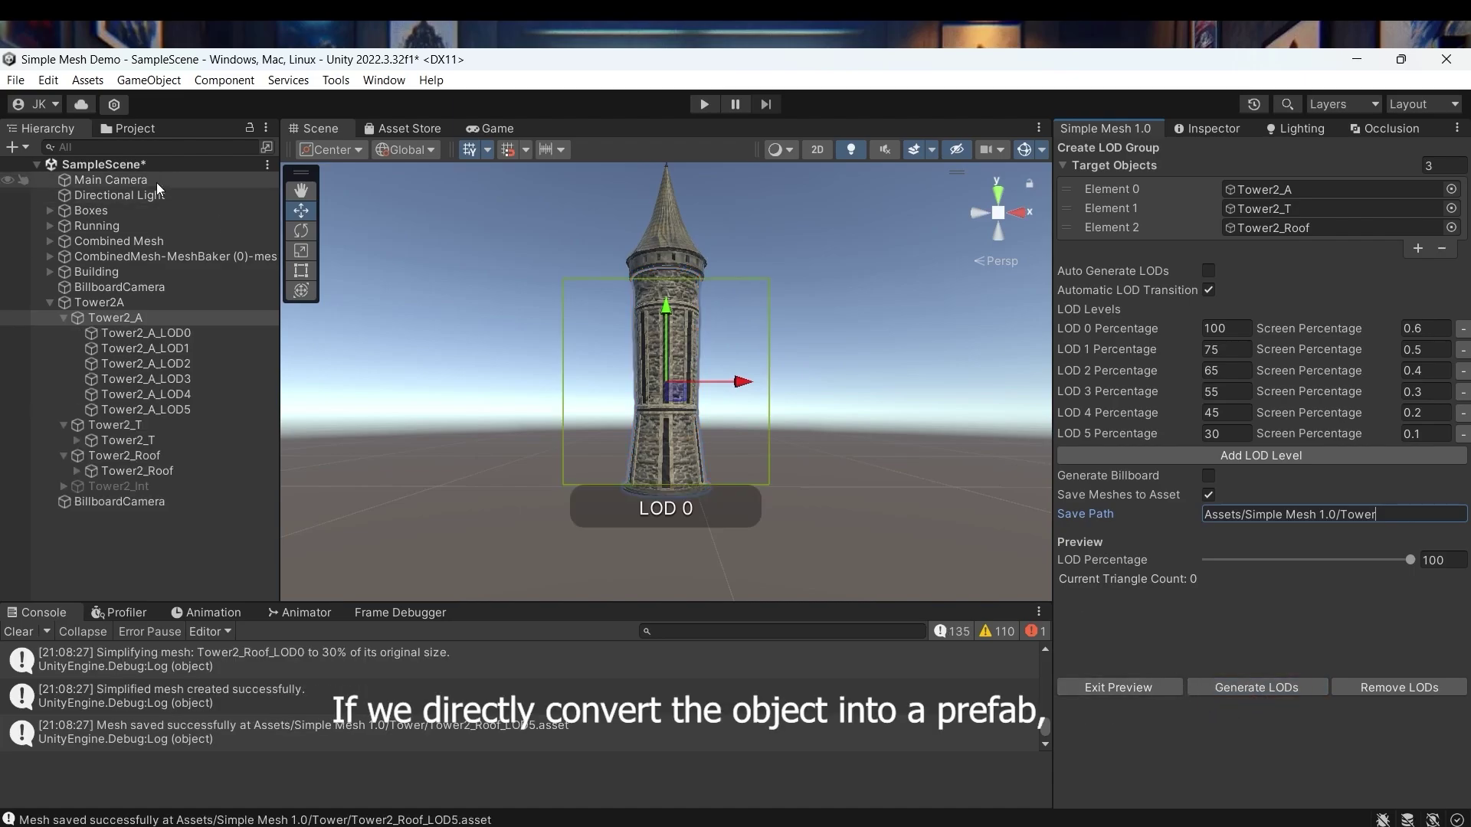
Step: Browse the Tower folder and inspect the saved Tower2_A_LOD0–LOD5 mesh assets
left_click(128, 128)
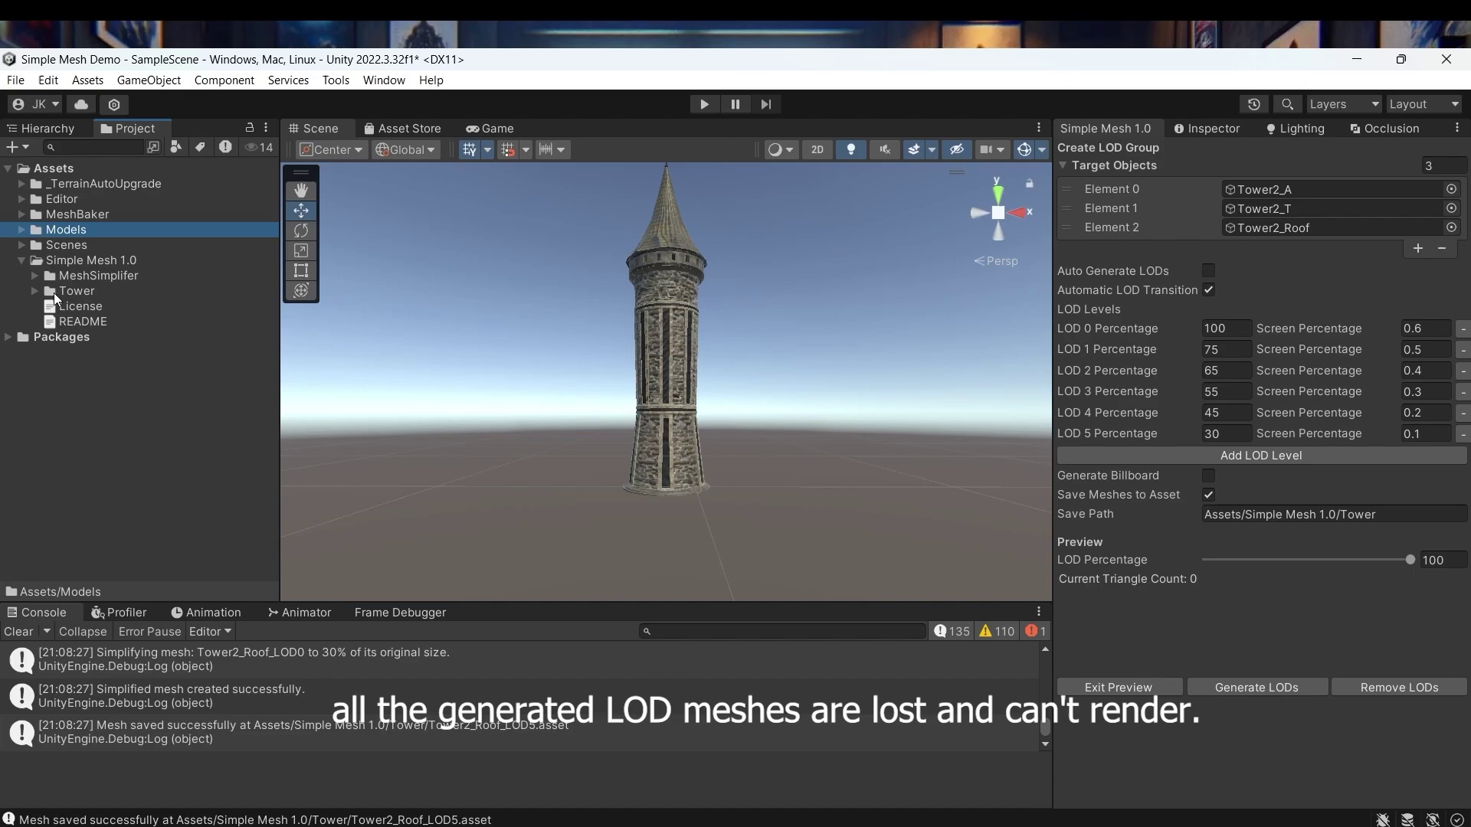
left_click(36, 291)
left_click(137, 307)
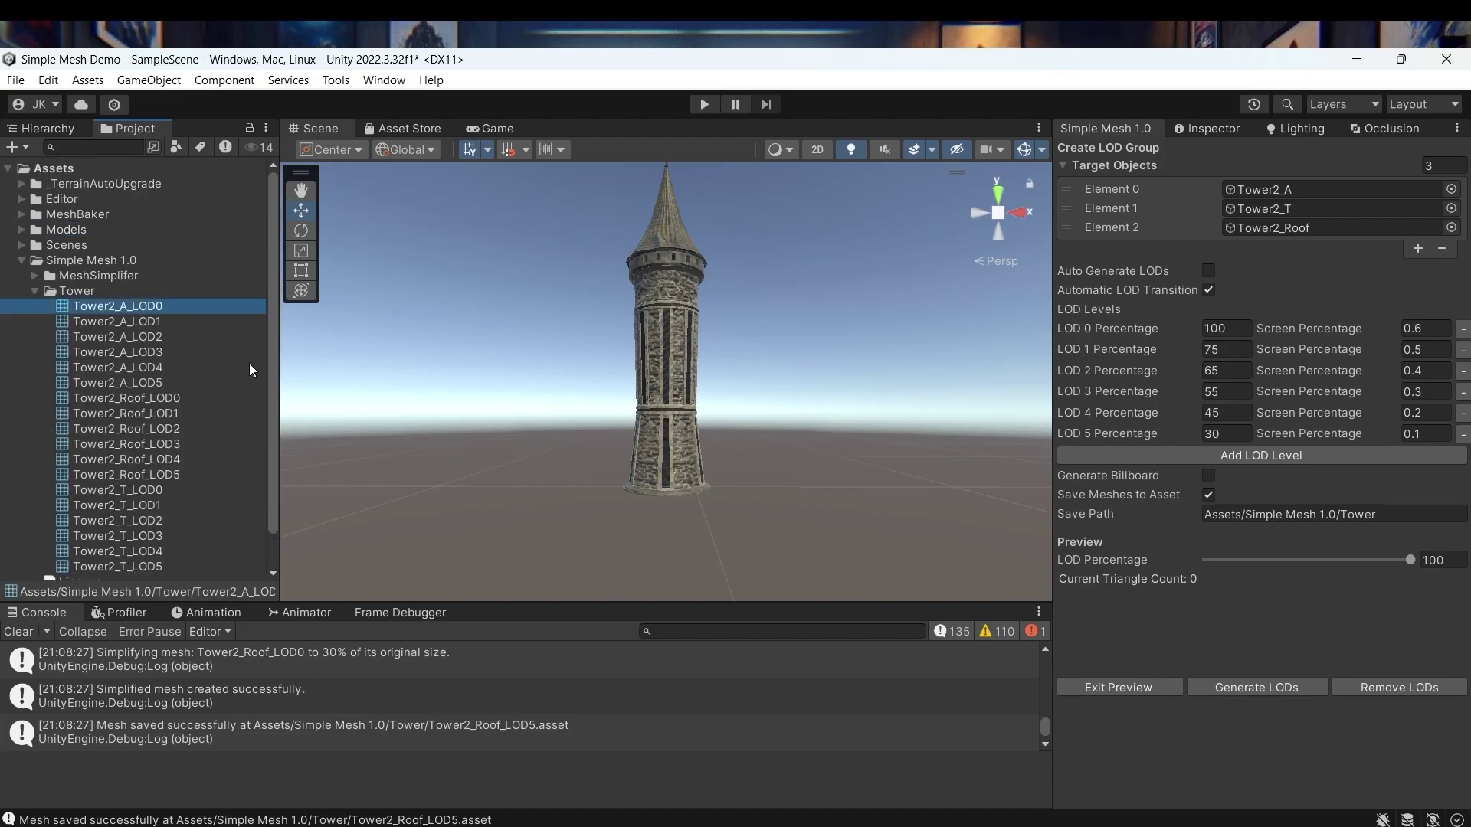
left_click(1208, 128)
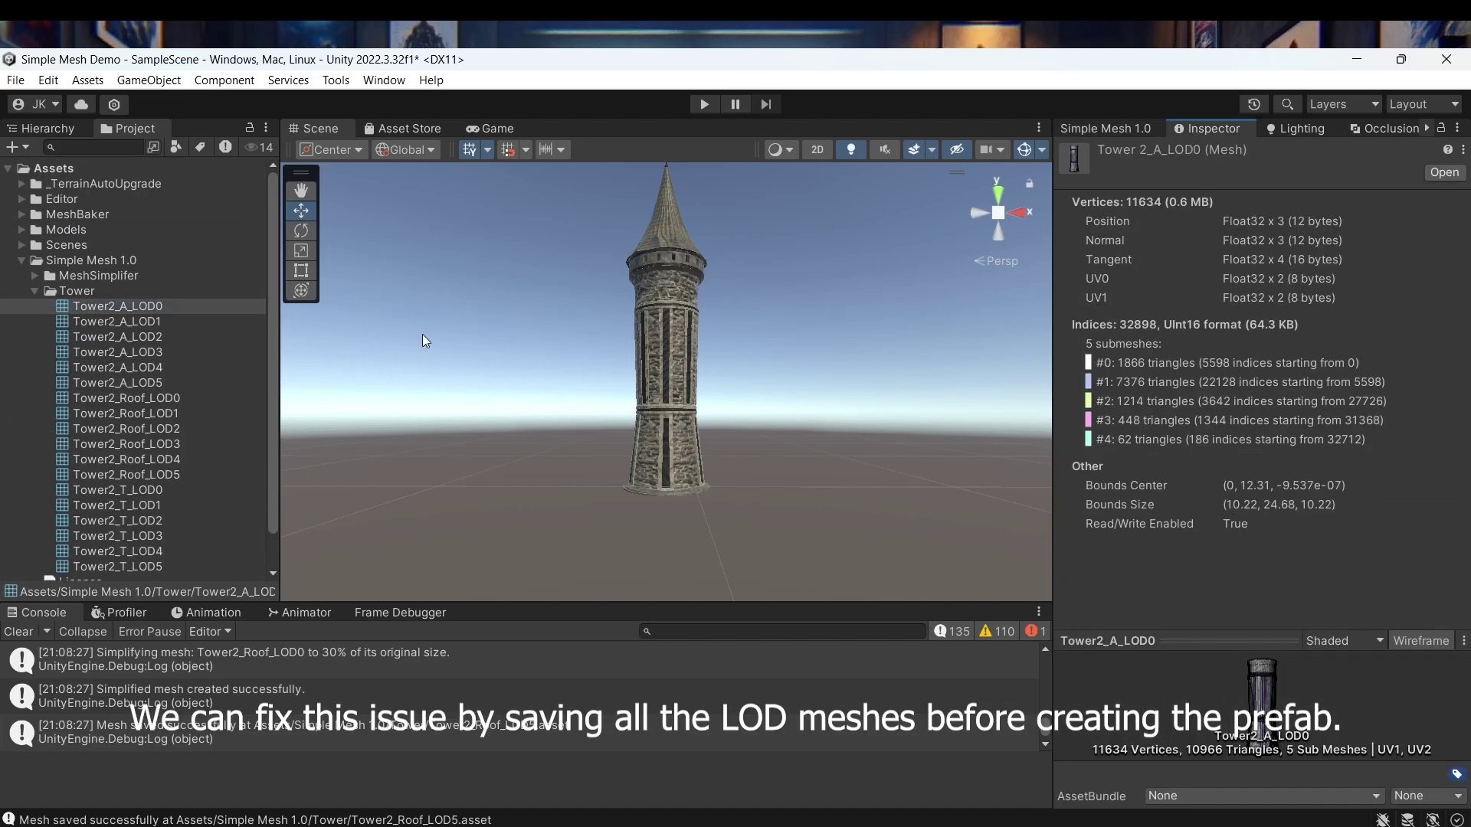
left_click(147, 324)
left_click(150, 338)
left_click(154, 354)
left_click(163, 369)
left_click(167, 384)
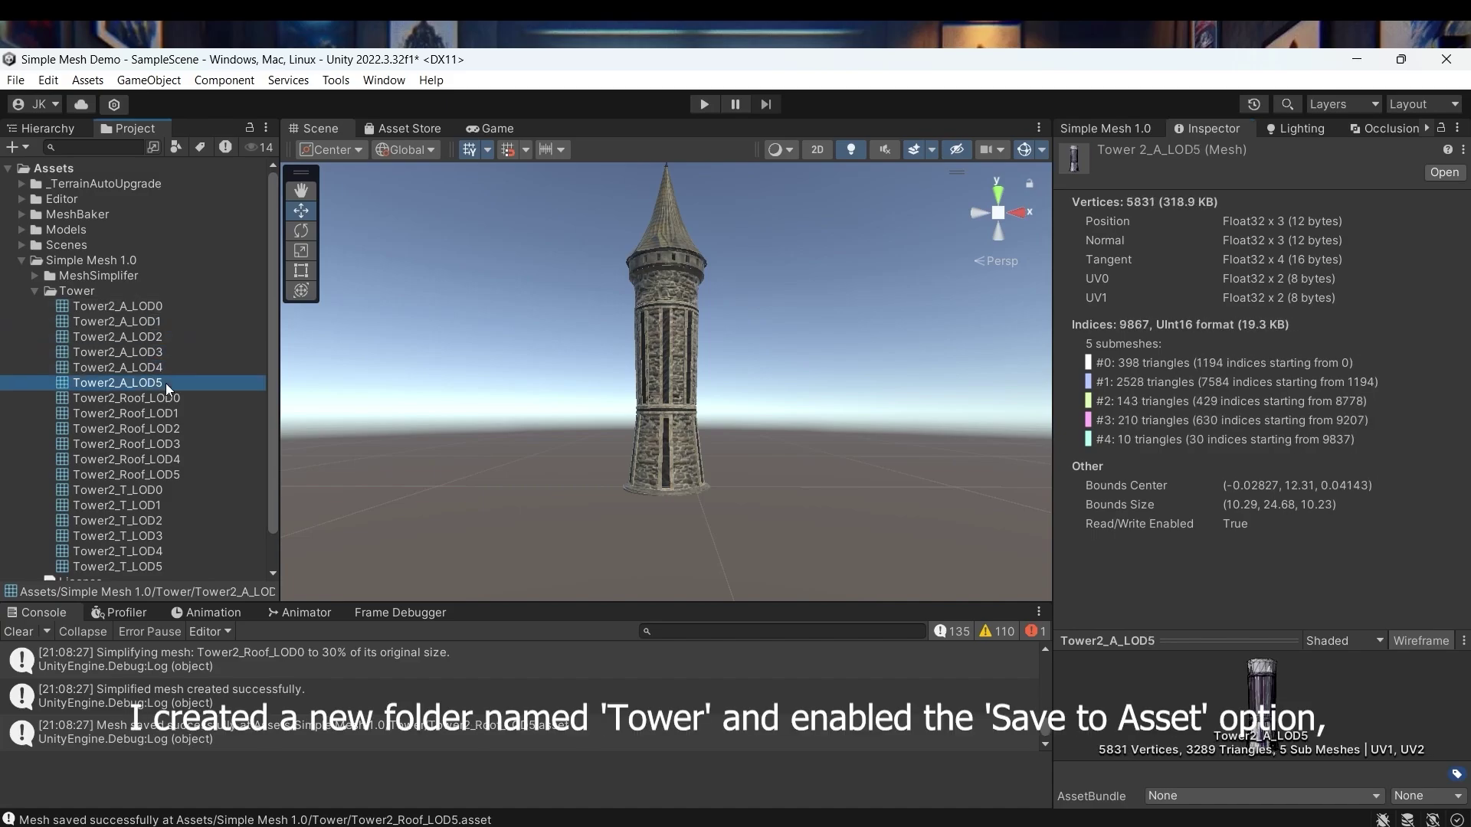
left_click(46, 132)
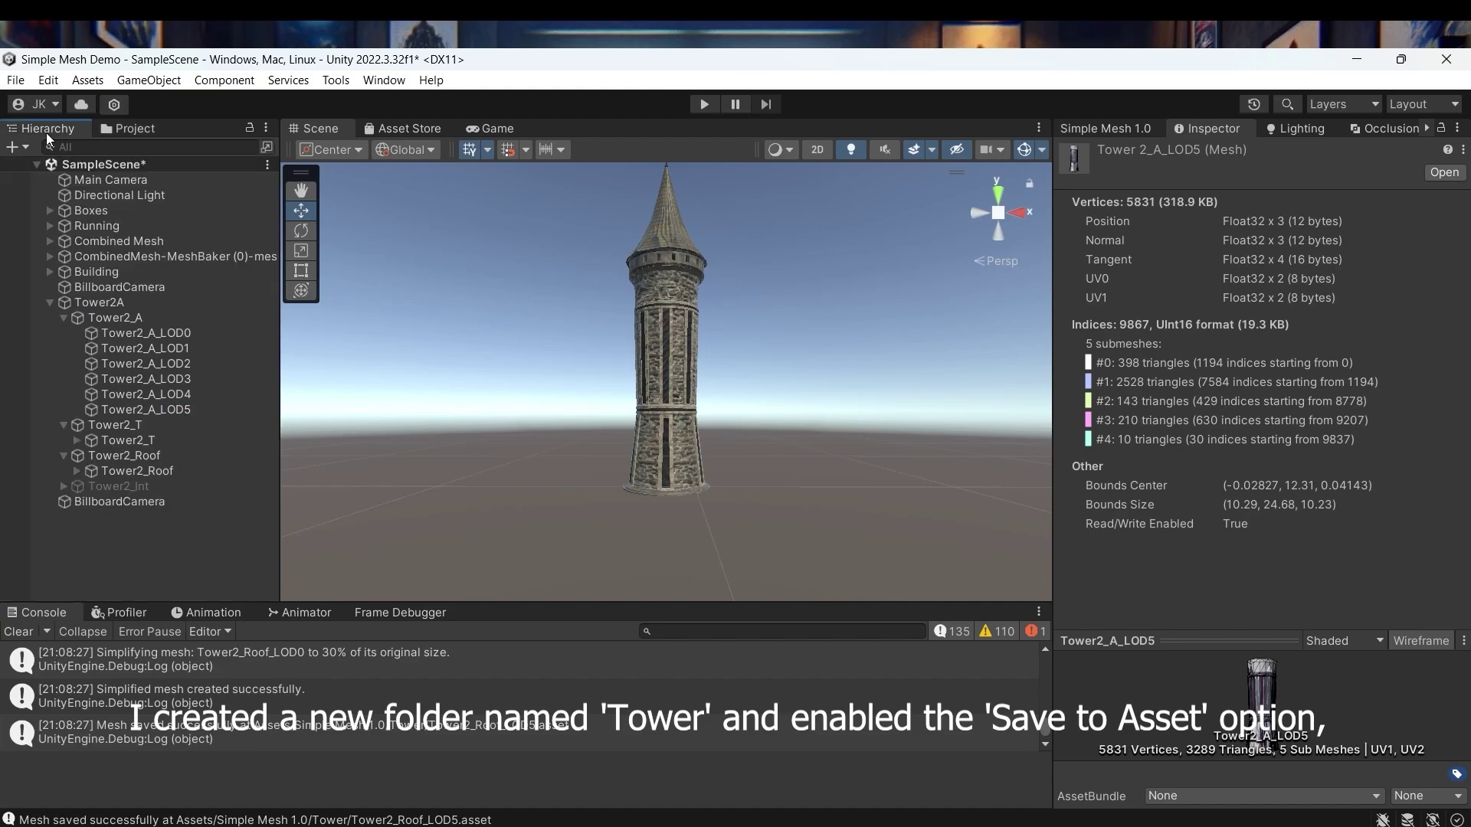
left_click(50, 304)
left_click(1111, 128)
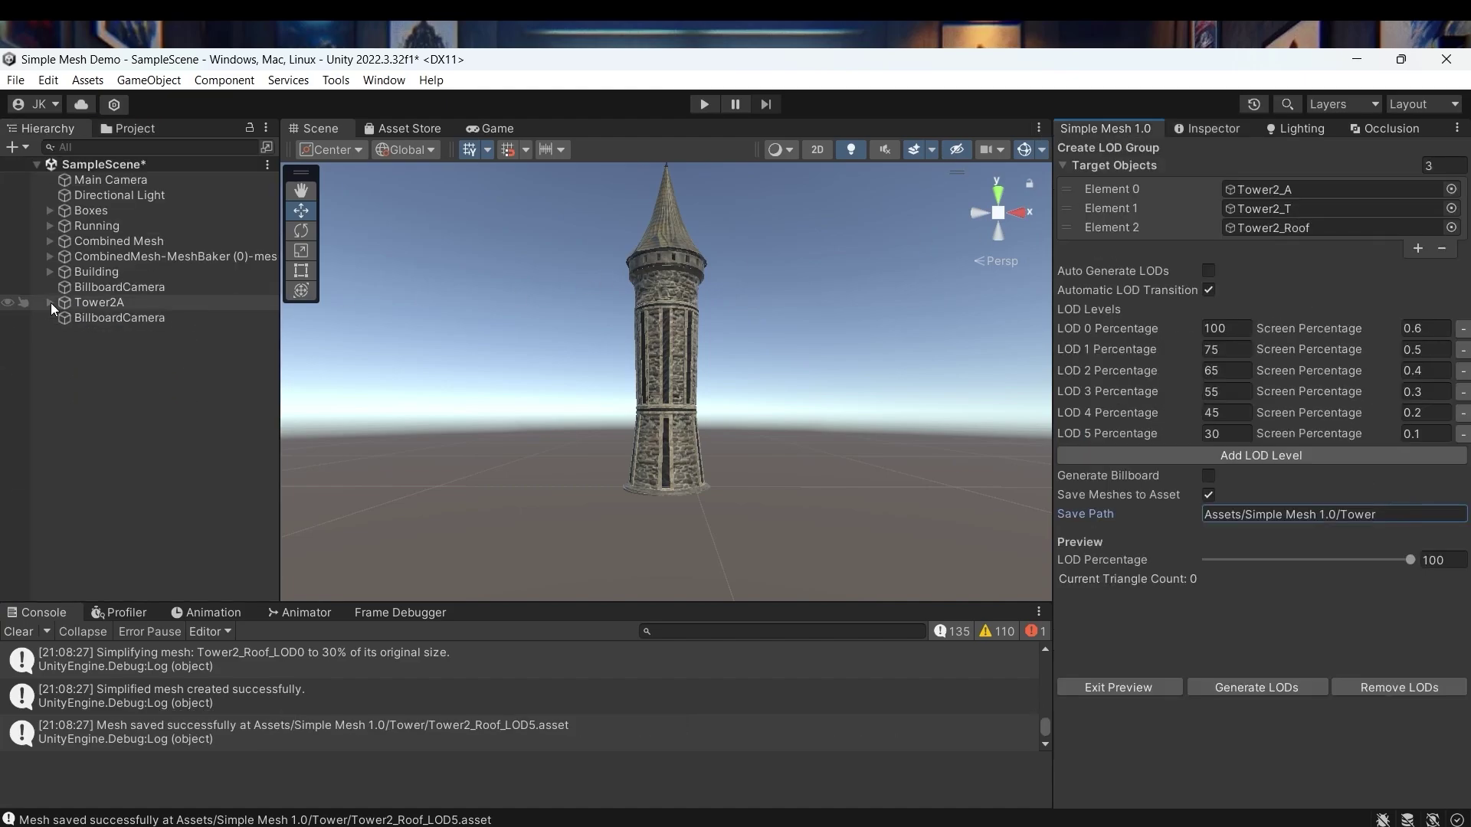
Step: Save Tower2A as a prefab in the Assets/Simple Mesh 1.0/Tower folder
left_click_drag(138, 124, 376, 123)
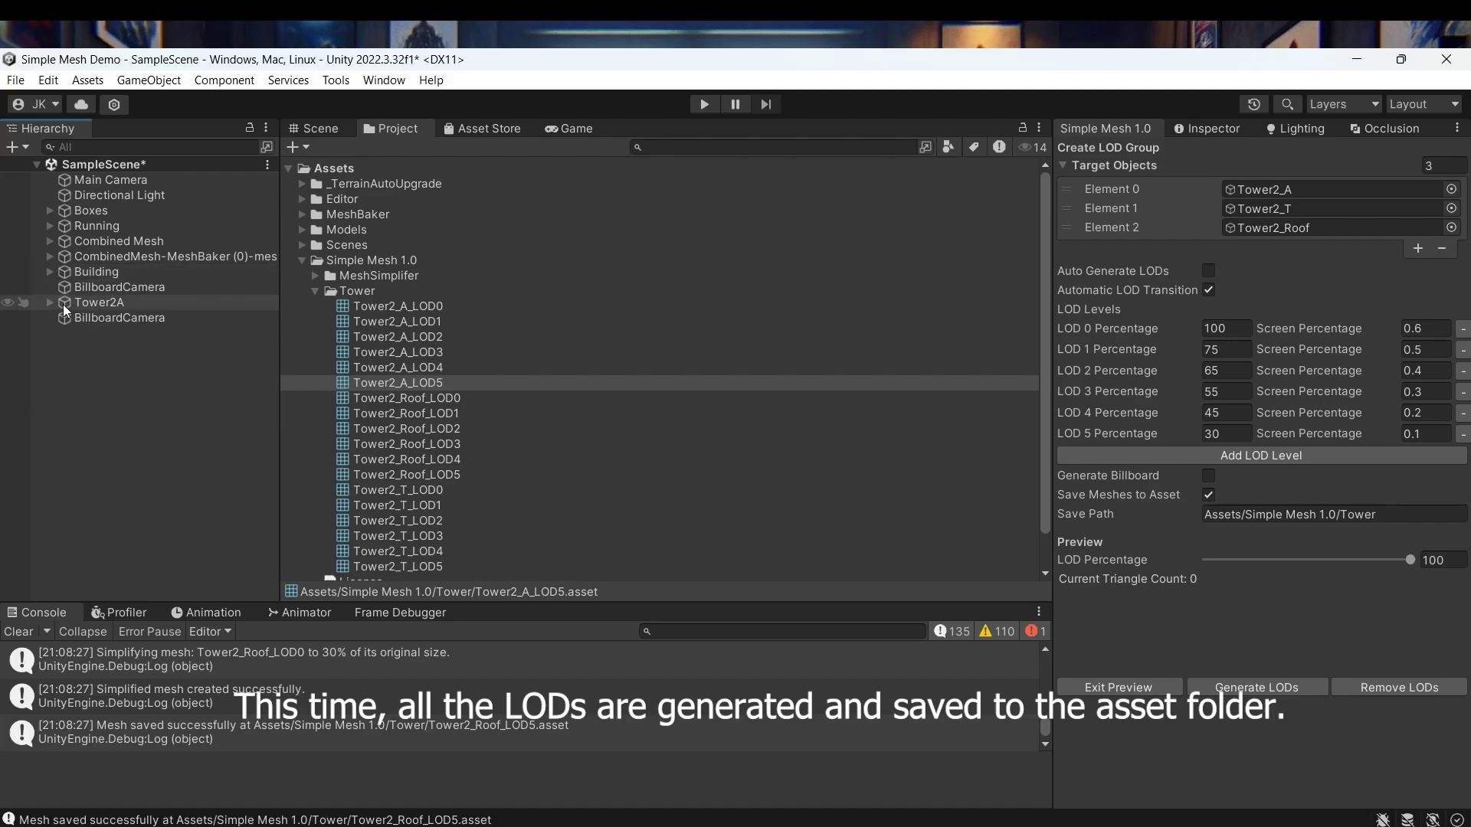
left_click_drag(369, 293, 374, 295)
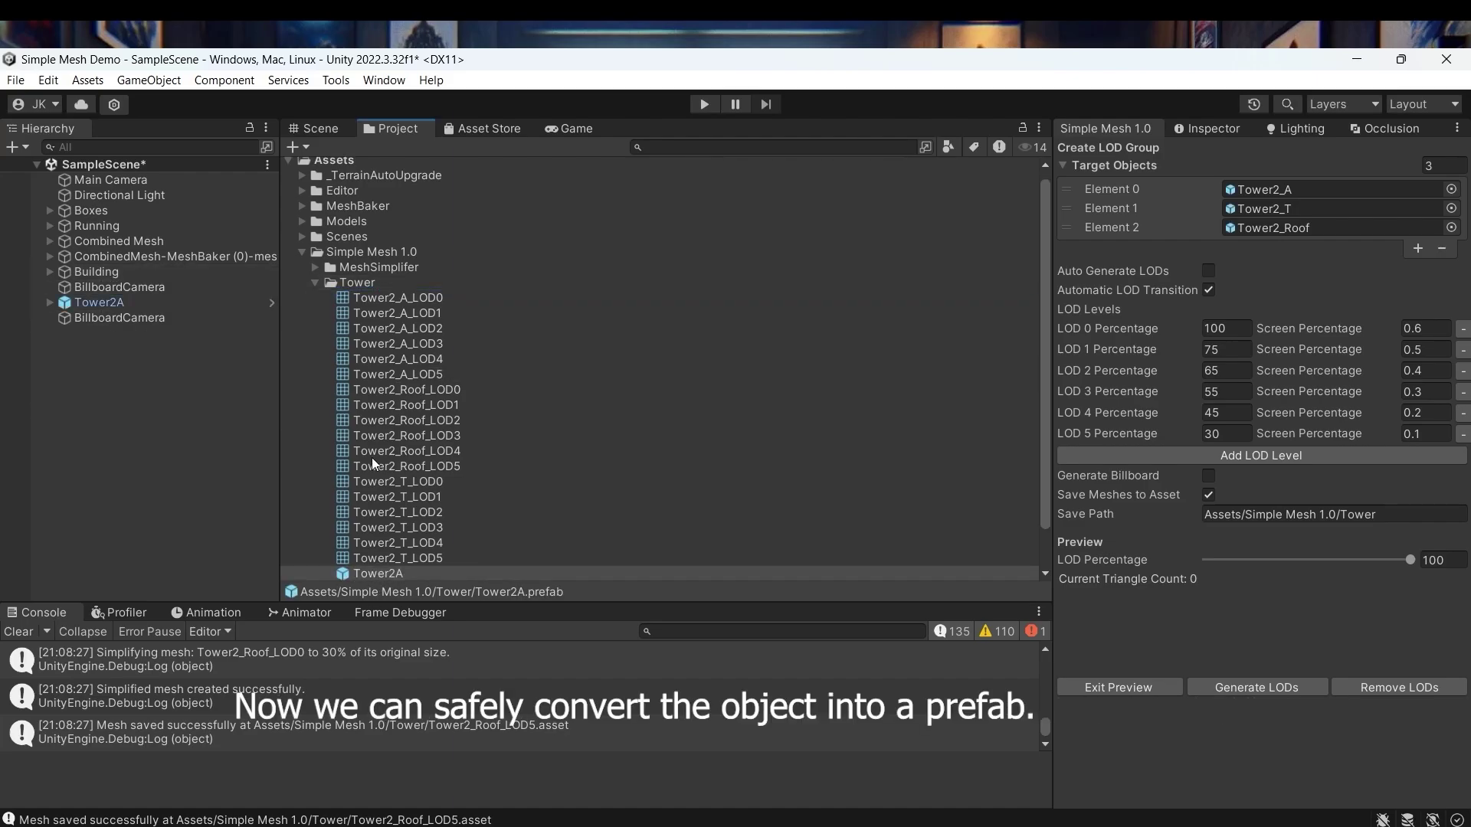
left_click(334, 123)
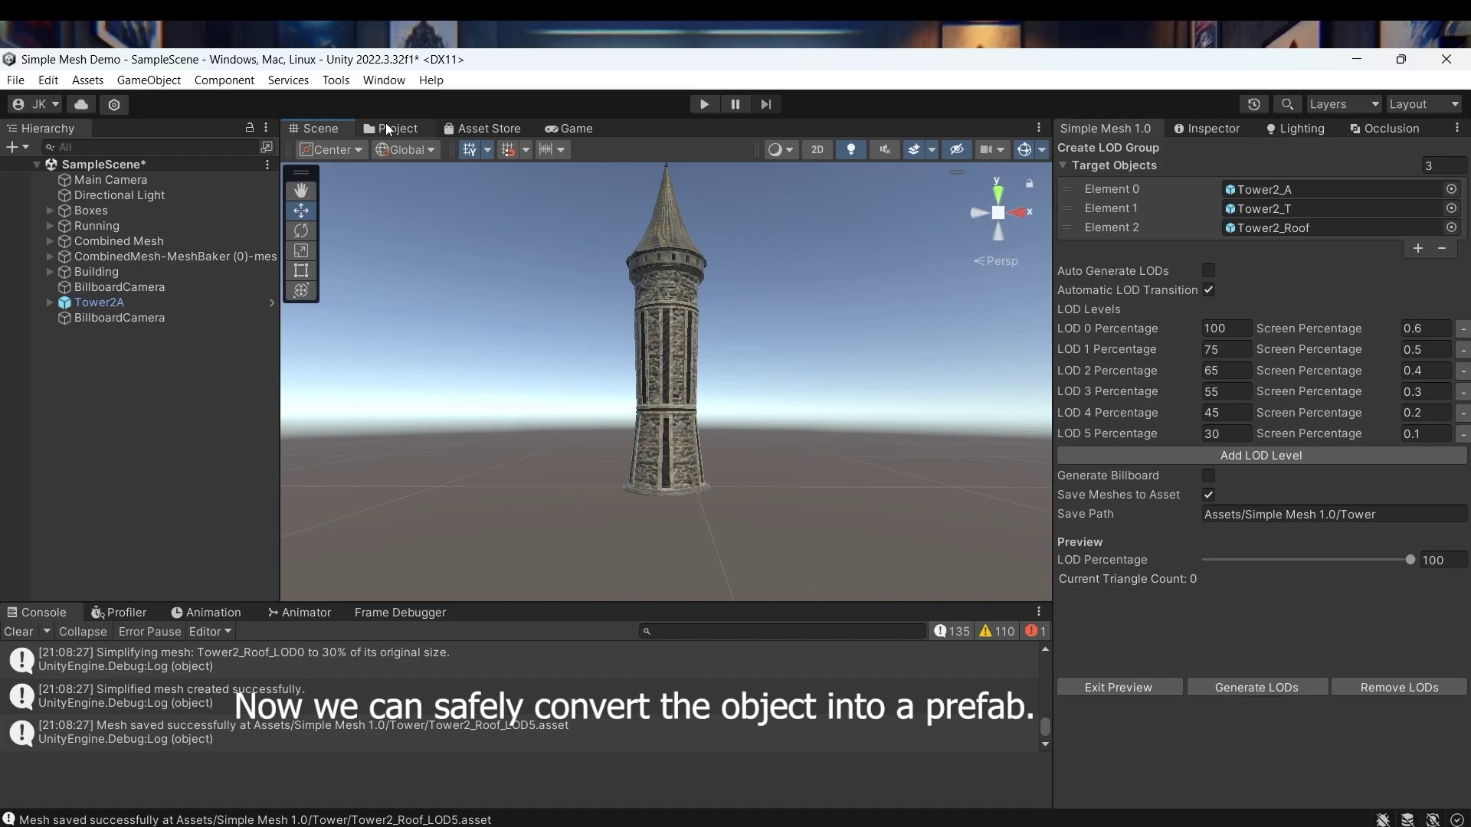
left_click(385, 123)
left_click_drag(398, 123, 138, 128)
Step: Place a second and third Tower2A prefab instance in the scene
left_click_drag(502, 294, 668, 366, "alt")
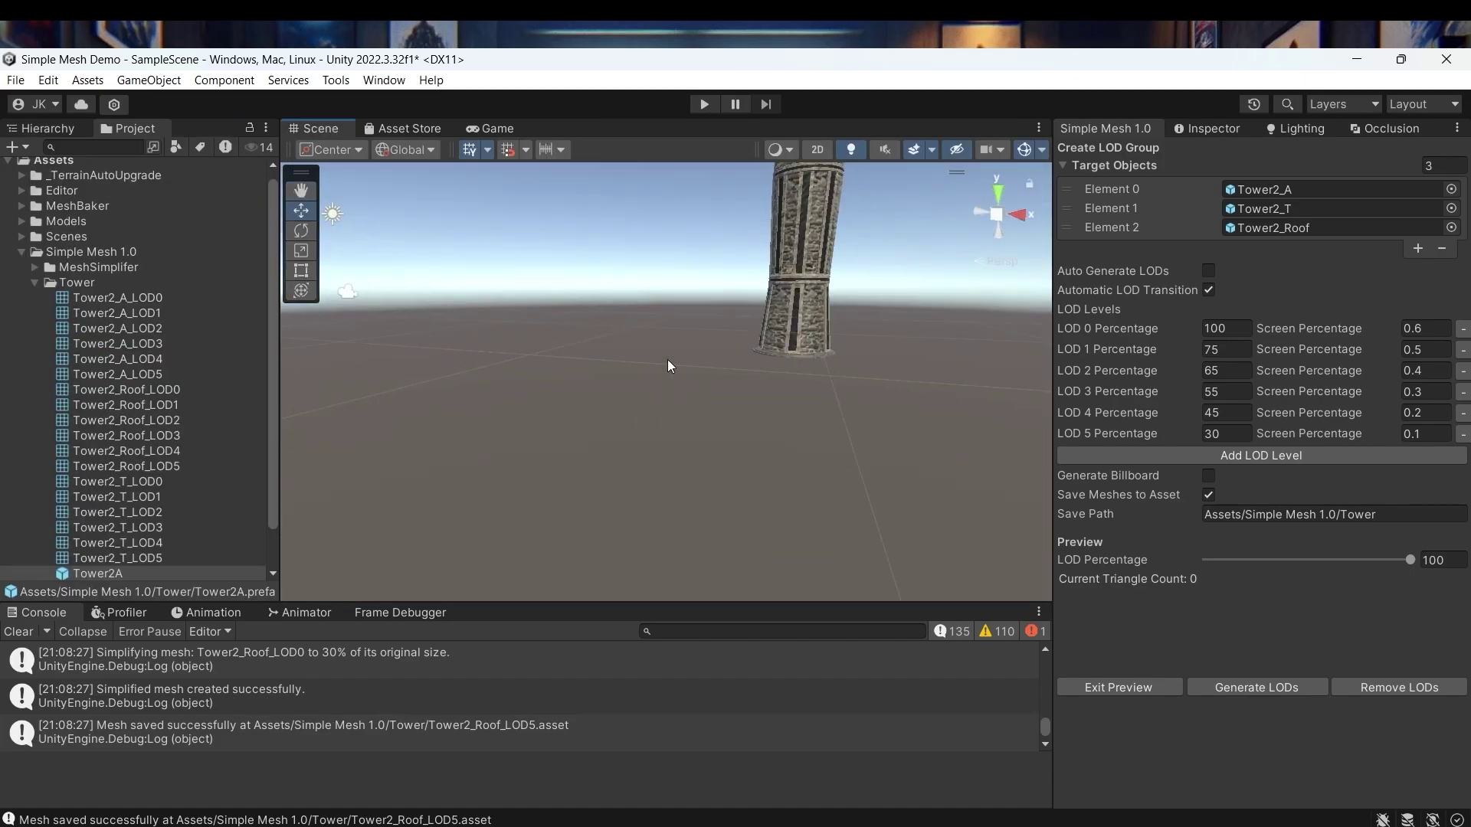
scroll(668, 365, "down", 5)
left_click_drag(127, 574, 708, 464)
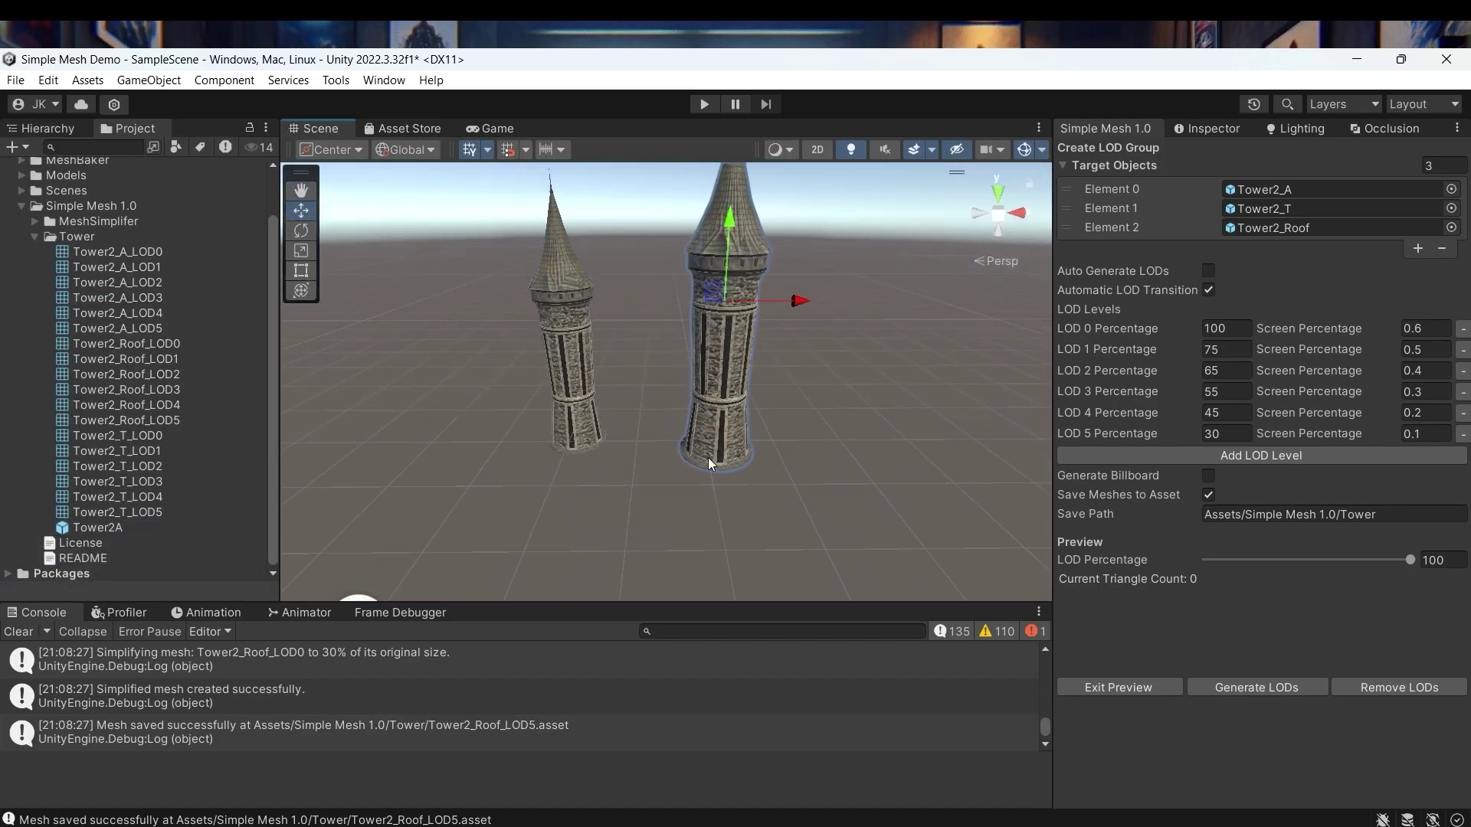
scroll(709, 467, "down", 2)
left_click_drag(113, 528, 799, 399)
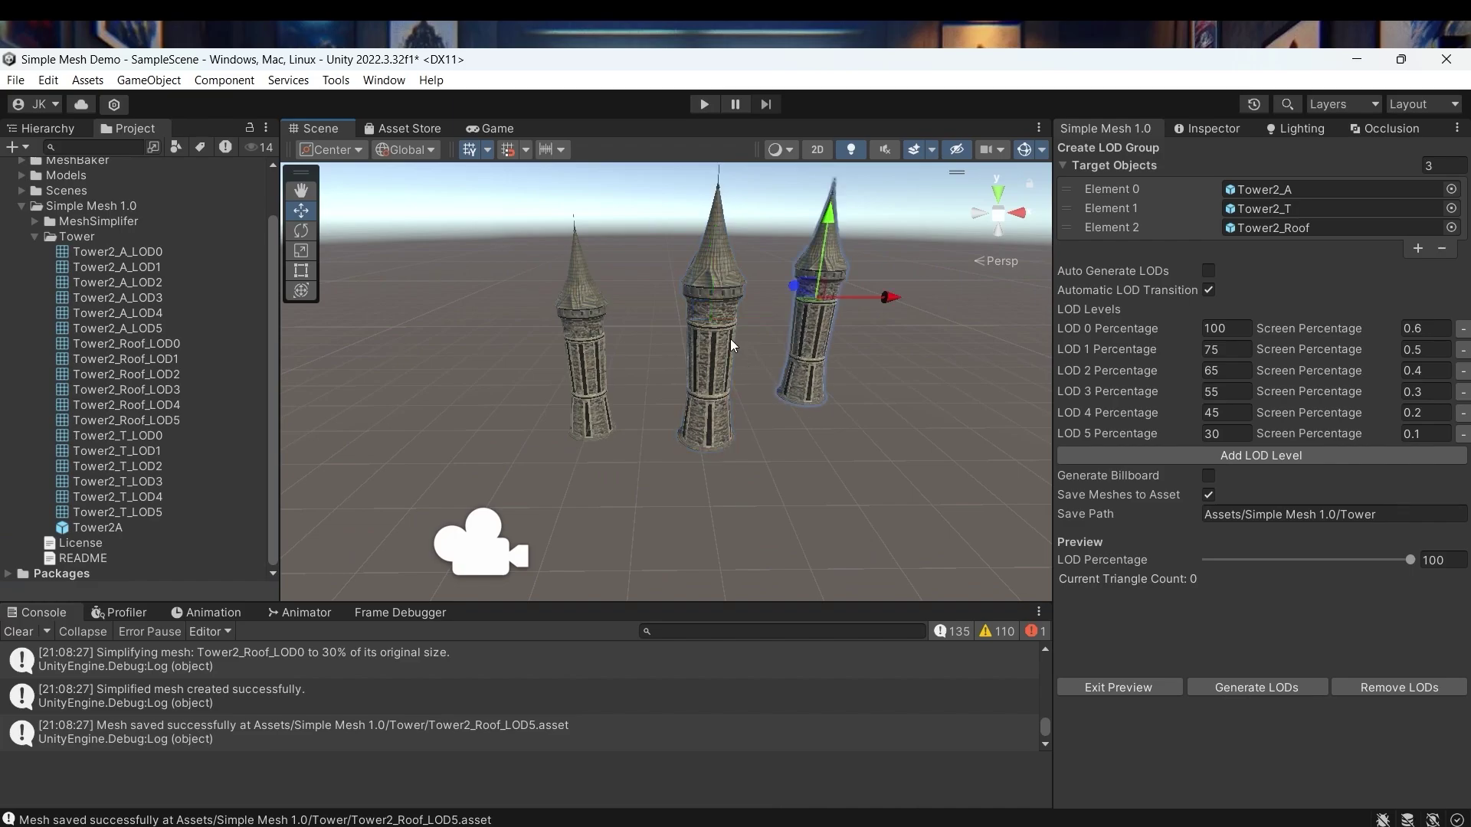
left_click_drag(734, 345, 490, 414, "alt")
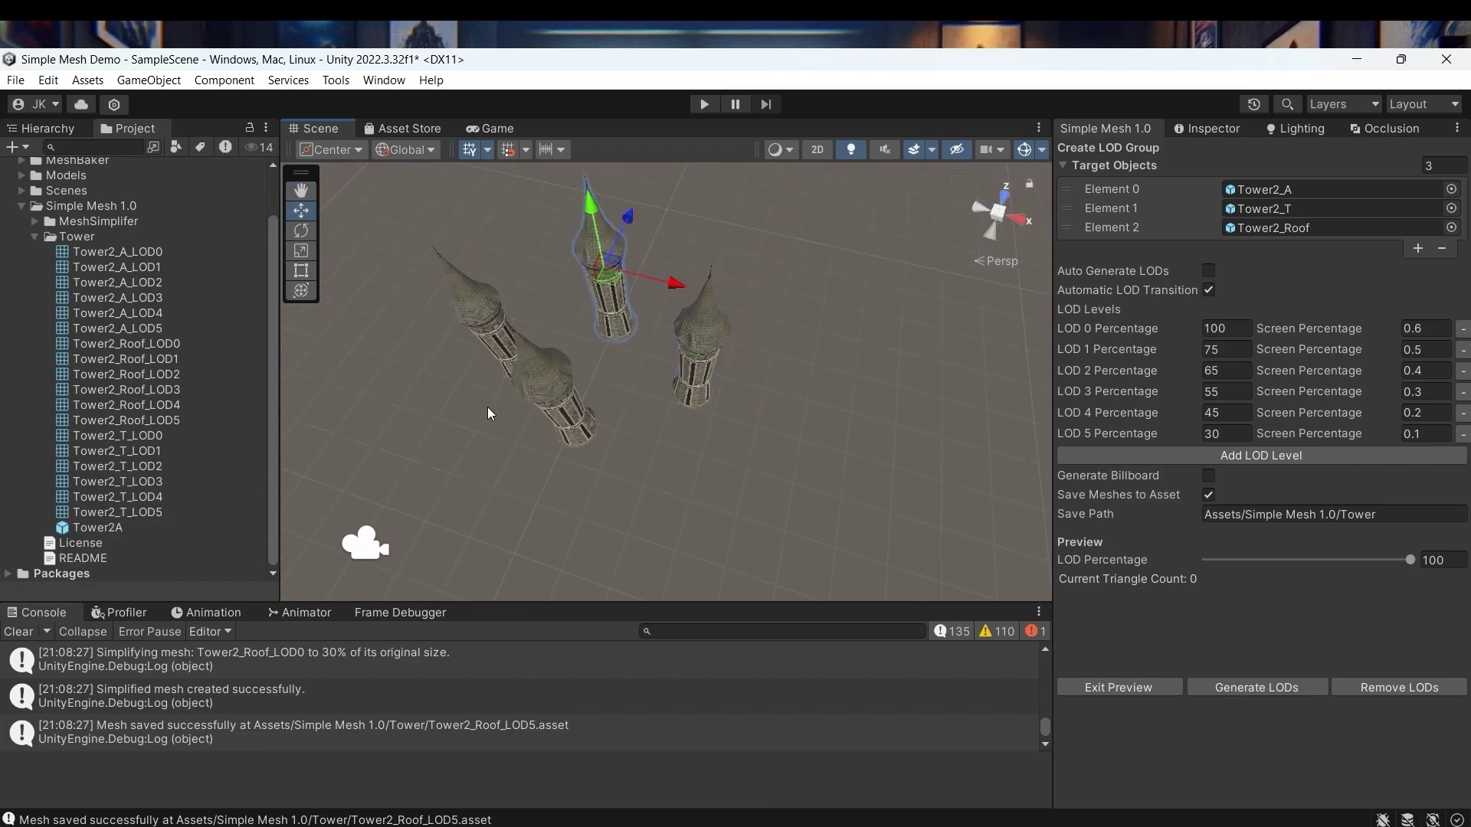